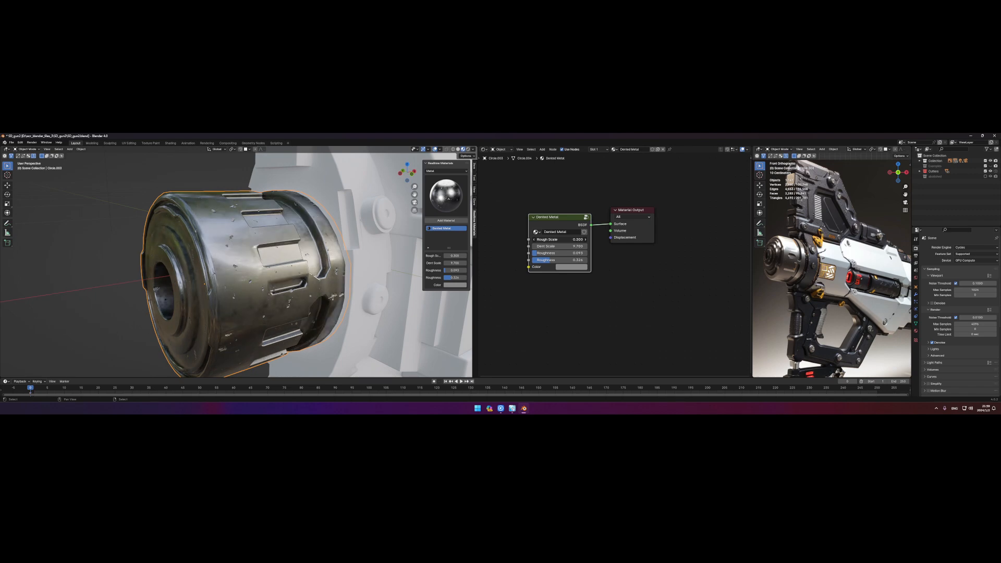
# Set the Dented Metal node's Rough Scale to 0.2, Dent Scale to 9 and first Roughness to 0.07, comparing solid and rendered shading.
pyautogui.click(469, 149)
pyautogui.click(459, 149)
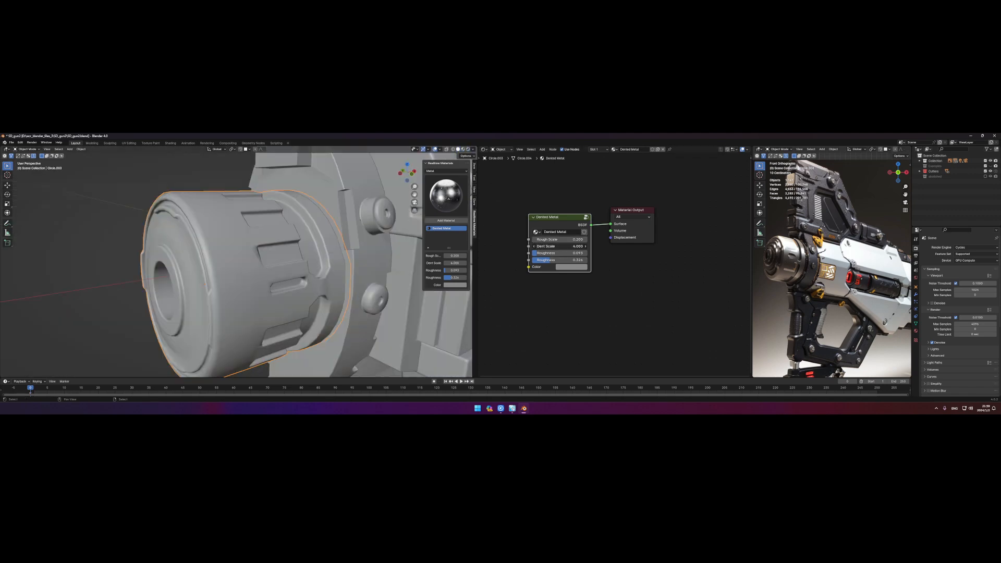
pyautogui.click(463, 150)
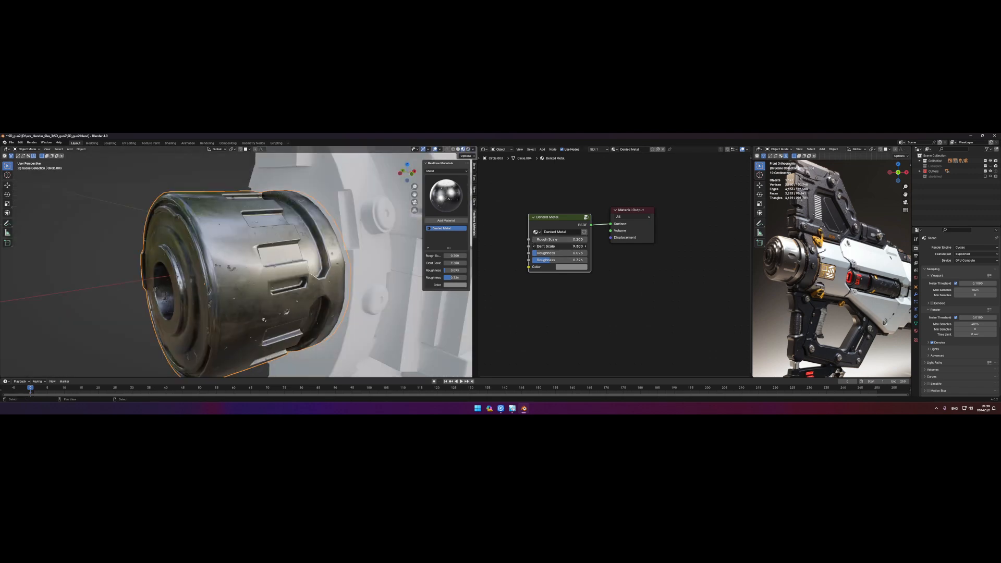
pyautogui.moveTo(546, 256); pyautogui.dragTo(537, 256)
pyautogui.click(467, 149)
# Open the Dented Metal node group for editing and survey its shader, noise and bump nodes.
pyautogui.scroll(-5, 292, 263)
pyautogui.moveTo(292, 263)
pyautogui.mouseDown(button='middle')
pyautogui.moveTo(277, 258)
pyautogui.moveTo(355, 261)
pyautogui.mouseUp(button='middle')
pyautogui.press('Tab')
pyautogui.scroll(-5, 548, 222)
pyautogui.moveTo(729, 201); pyautogui.dragTo(624, 235, button='middle')
pyautogui.scroll(5, 596, 247)
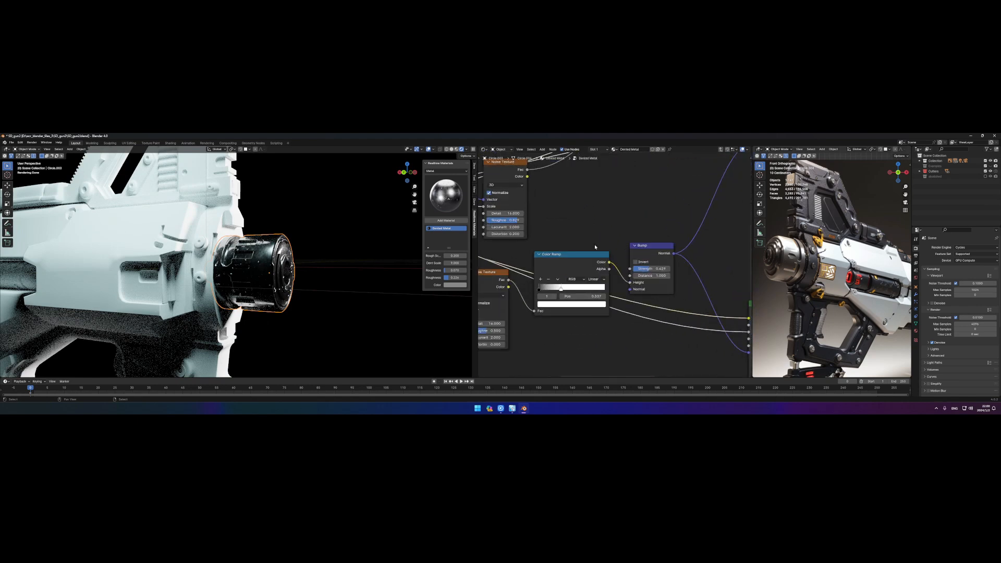
pyautogui.scroll(-4, 596, 247)
pyautogui.press('z')
pyautogui.click(317, 263)
pyautogui.scroll(-3, 579, 263)
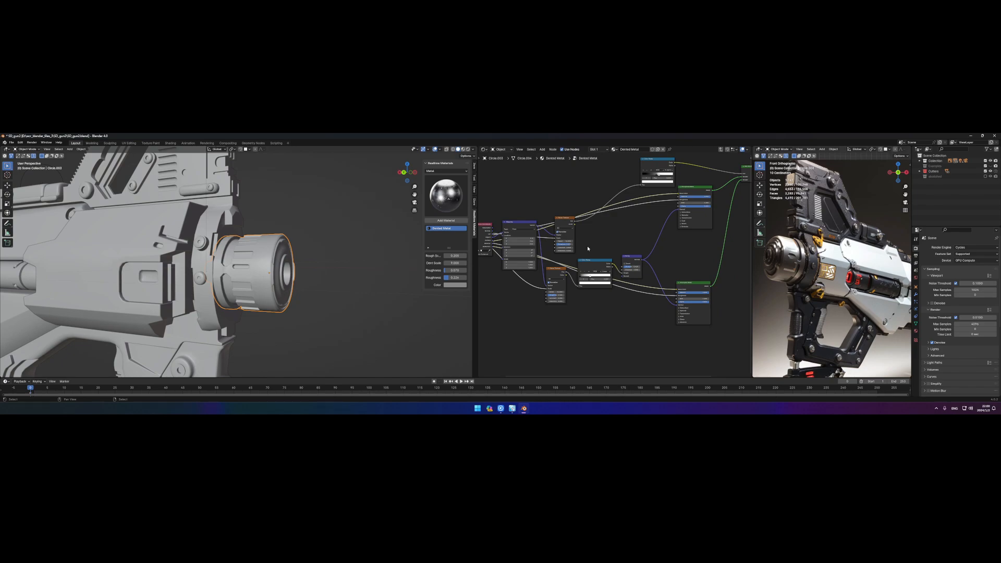
pyautogui.press('z')
# Raise the Bump node's strength to 0.629 and set the white stop of the Color Ramp feeding it to 0.314.
pyautogui.moveTo(299, 270); pyautogui.dragTo(208, 272, button='middle')
pyautogui.scroll(2, 209, 272)
pyautogui.scroll(5, 574, 292)
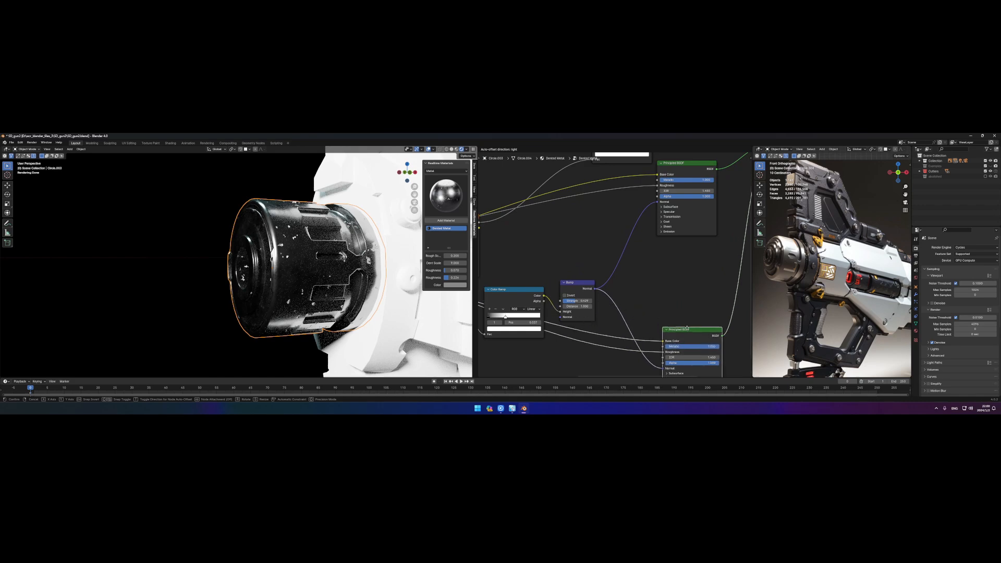
pyautogui.moveTo(558, 316); pyautogui.dragTo(616, 317, button='middle')
pyautogui.moveTo(604, 260); pyautogui.dragTo(602, 266)
pyautogui.moveTo(673, 261); pyautogui.dragTo(610, 267, button='middle')
pyautogui.scroll(3, 617, 267)
pyautogui.moveTo(587, 288); pyautogui.dragTo(615, 288)
pyautogui.press('z')
pyautogui.scroll(2, 334, 266)
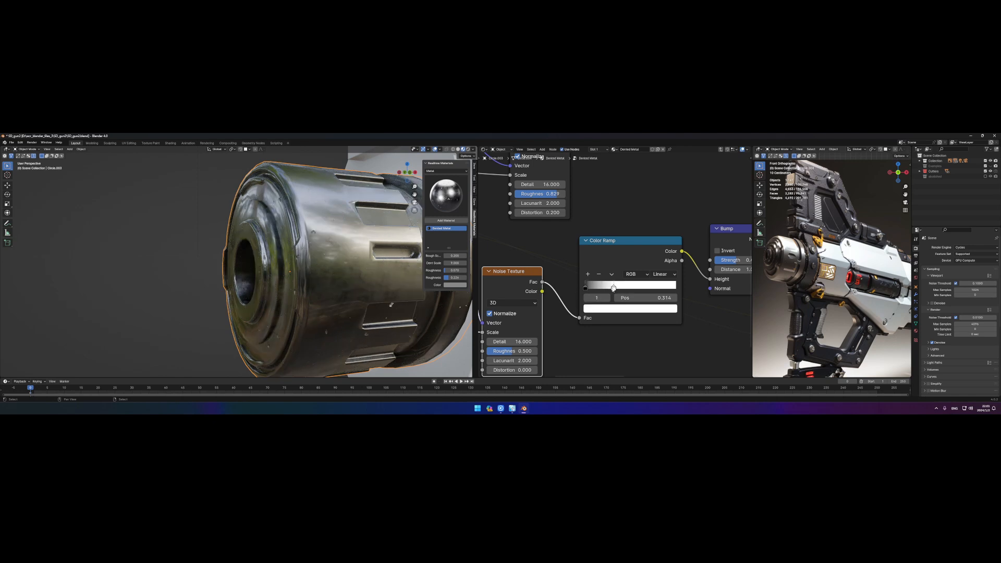
# Adjust the stops of the B-Spline Color Ramp that controls the mix between the two Principled shaders.
pyautogui.scroll(-3, 534, 318)
pyautogui.moveTo(534, 317); pyautogui.dragTo(658, 367, button='middle')
pyautogui.scroll(1, 619, 261)
pyautogui.moveTo(565, 246); pyautogui.dragTo(562, 300)
pyautogui.moveTo(640, 322); pyautogui.dragTo(521, 322, button='middle')
pyautogui.moveTo(652, 245); pyautogui.dragTo(557, 321, button='middle')
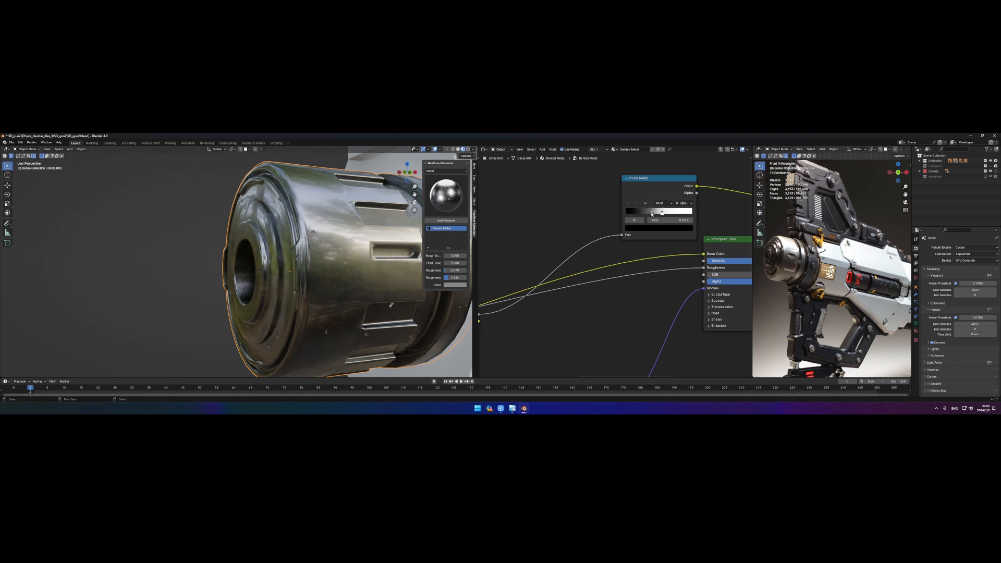
# Examine the barrel's dents and surface roughness up close in Cycles rendered shading.
pyautogui.scroll(-4, 366, 265)
pyautogui.moveTo(334, 262); pyautogui.dragTo(347, 237, button='middle')
pyautogui.scroll(-3, 380, 263)
pyautogui.keyDown('alt'); pyautogui.scroll(-1, 380, 262); pyautogui.keyUp('alt')
pyautogui.click(968, 248)
pyautogui.click(966, 254)
pyautogui.press('z')
pyautogui.click(345, 225)
pyautogui.scroll(4, 259, 257)
pyautogui.click(961, 265)
pyautogui.scroll(-4, 235, 256)
pyautogui.moveTo(219, 256); pyautogui.dragTo(280, 275, button='middle')
pyautogui.scroll(5, 235, 256)
pyautogui.scroll(1, 281, 275)
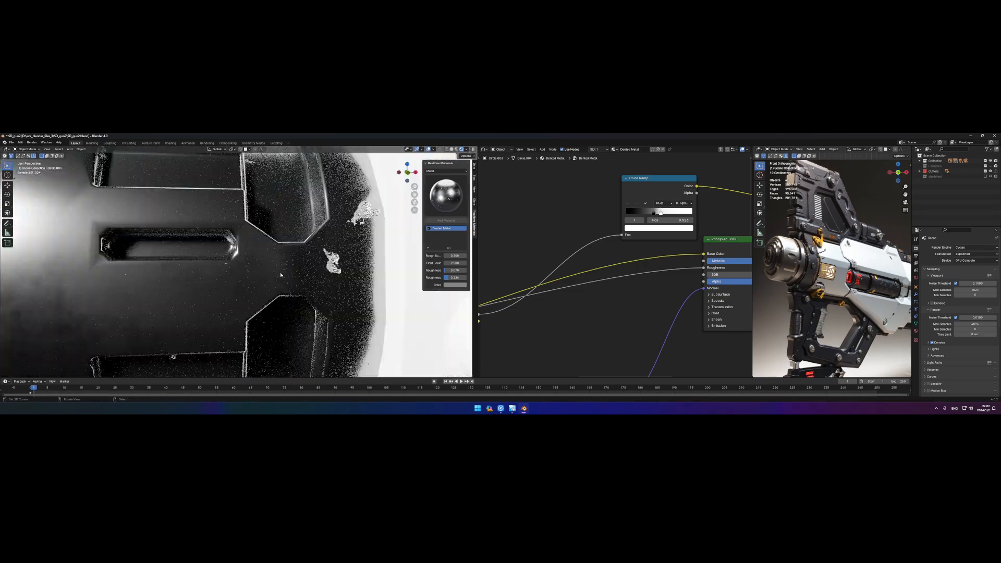
pyautogui.scroll(-4, 281, 275)
pyautogui.scroll(-3, 634, 322)
# Try B-Spline interpolation on the bump's Color Ramp, return it to Linear, and shift the white stop closer to the black one.
pyautogui.moveTo(635, 322); pyautogui.dragTo(568, 282, button='middle')
pyautogui.scroll(4, 599, 277)
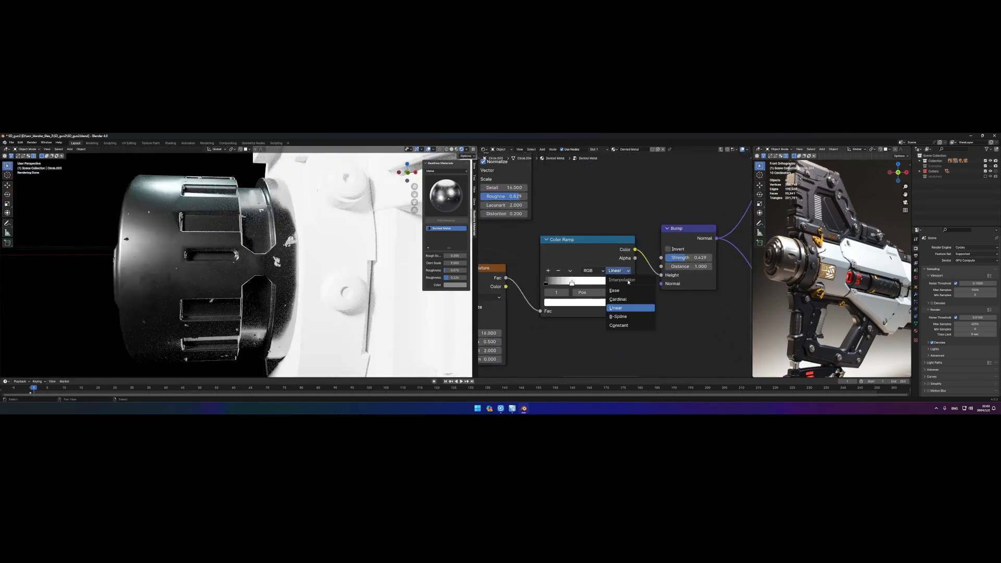
pyautogui.click(623, 316)
pyautogui.click(623, 271)
pyautogui.click(623, 308)
pyautogui.moveTo(572, 283); pyautogui.dragTo(566, 284)
pyautogui.moveTo(522, 304); pyautogui.dragTo(553, 308, button='middle')
pyautogui.scroll(-7, 593, 316)
pyautogui.scroll(8, 615, 277)
pyautogui.moveTo(653, 314); pyautogui.dragTo(639, 314)
# Leave the Dented Metal node group, save the file, and view the barrel in material preview shading.
pyautogui.scroll(-3, 639, 314)
pyautogui.keyDown('alt'); pyautogui.moveTo(639, 314); pyautogui.dragTo(518, 246); pyautogui.keyUp('alt')
pyautogui.scroll(-3, 518, 246)
pyautogui.keyDown('alt'); pyautogui.moveTo(651, 186); pyautogui.dragTo(641, 310); pyautogui.keyUp('alt')
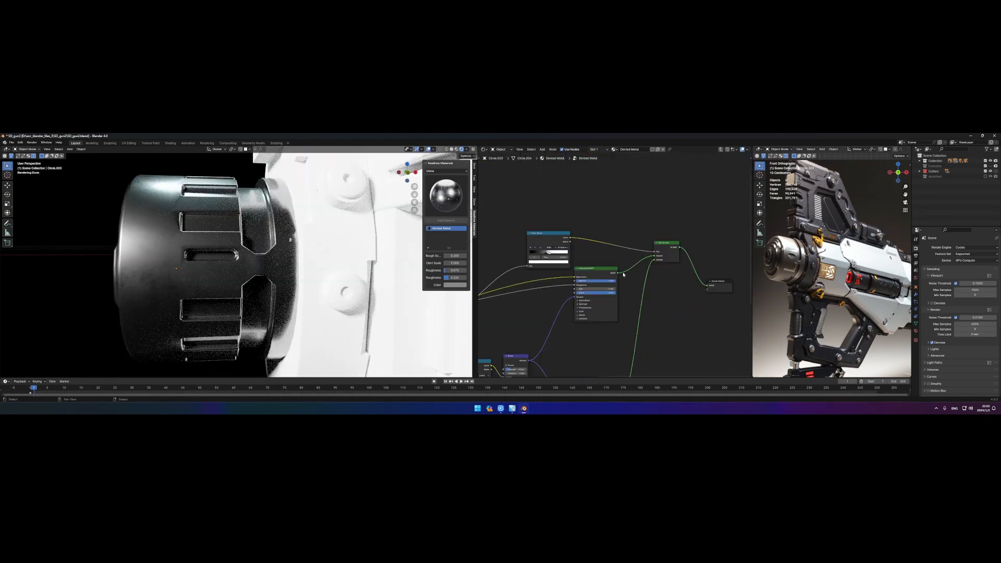
pyautogui.press('Tab')
pyautogui.hotkey('ctrl', 's')
pyautogui.keyDown('alt'); pyautogui.keyDown('shift'); pyautogui.moveTo(239, 261); pyautogui.dragTo(292, 258); pyautogui.keyUp('shift'); pyautogui.keyUp('alt')
pyautogui.press('z')
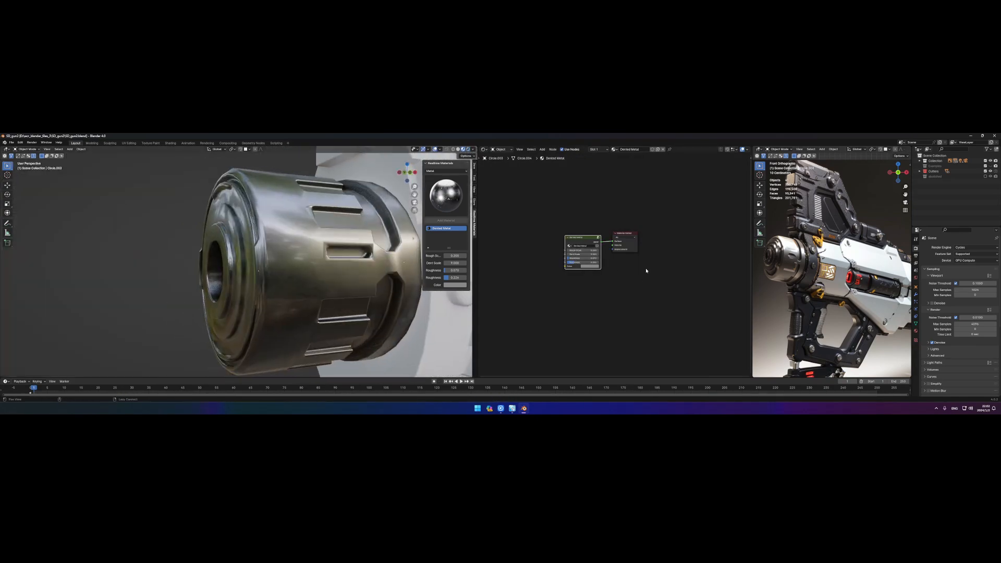
# Space out the Dented Metal and Material Output nodes and add an Edges mask node for previewing on the barrel.
pyautogui.keyDown('alt'); pyautogui.moveTo(638, 279); pyautogui.dragTo(618, 308); pyautogui.keyUp('alt')
pyautogui.moveTo(561, 267); pyautogui.dragTo(538, 283)
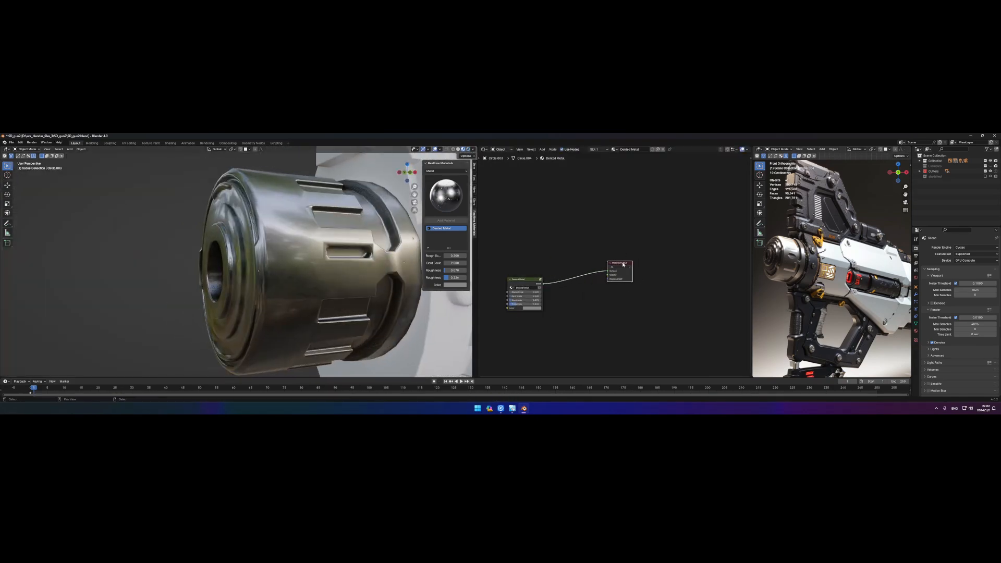
pyautogui.hotkey('shift', 'f')
pyautogui.click(579, 231)
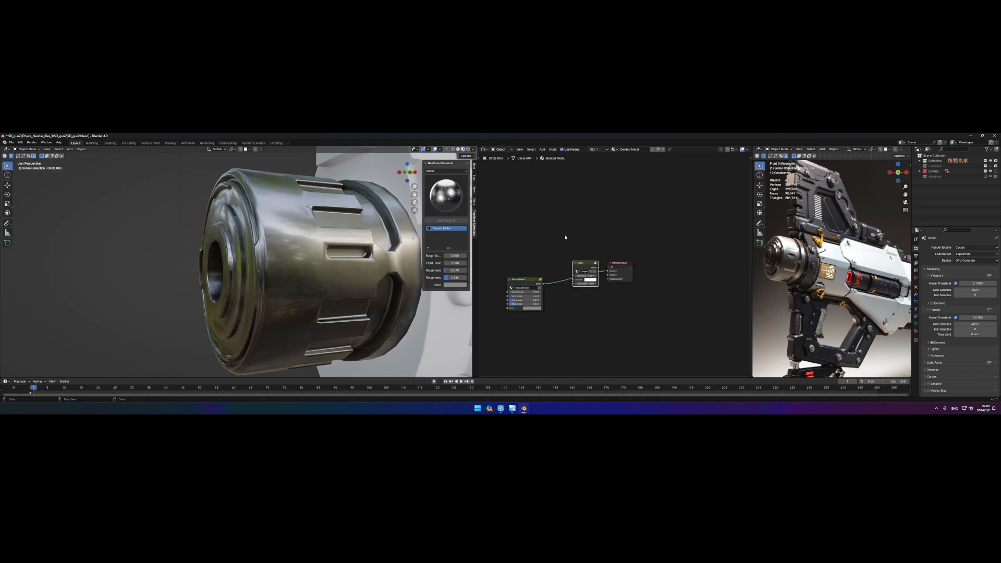
pyautogui.scroll(4, 573, 272)
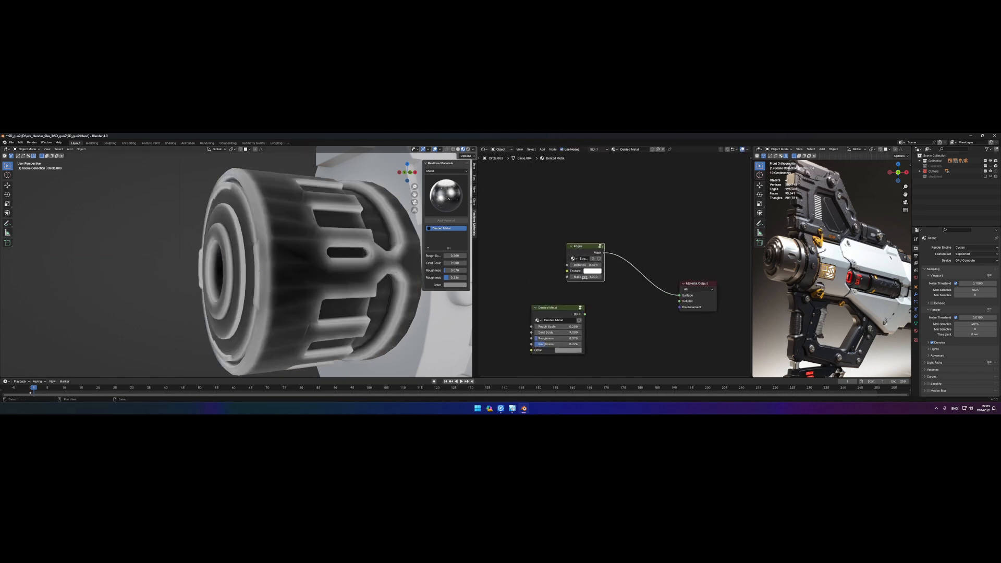
# Compare the barrel's edge mask in rendered and material preview shading.
pyautogui.scroll(-3, 321, 263)
pyautogui.click(317, 248)
pyautogui.press('z')
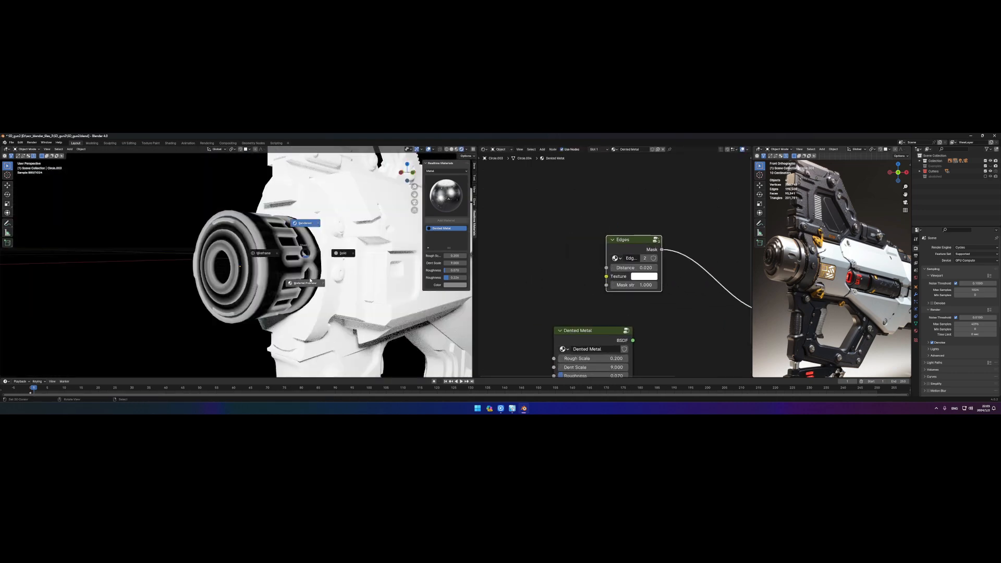
pyautogui.click(306, 277)
pyautogui.moveTo(307, 274); pyautogui.dragTo(289, 273, button='middle')
# Look through the node shortcuts and texture library categories for a texture to break up the edge mask.
pyautogui.moveTo(640, 239); pyautogui.dragTo(625, 234)
pyautogui.moveTo(508, 255); pyautogui.dragTo(532, 253, button='middle')
pyautogui.hotkey('shift', 'f')
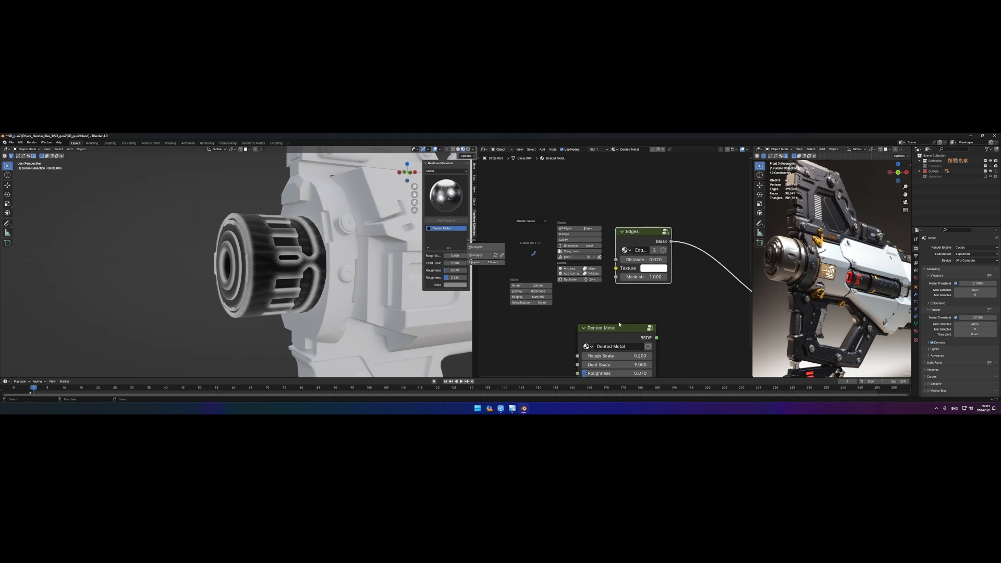
pyautogui.rightClick(592, 288)
pyautogui.press('n')
pyautogui.press('n')
pyautogui.press('n')
pyautogui.click(749, 261)
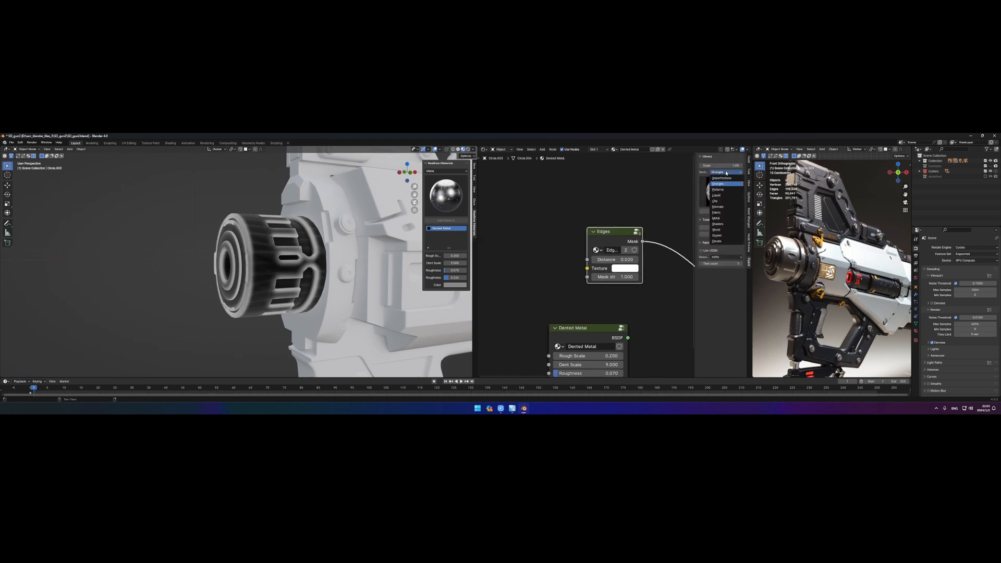
pyautogui.click(726, 178)
pyautogui.click(726, 191)
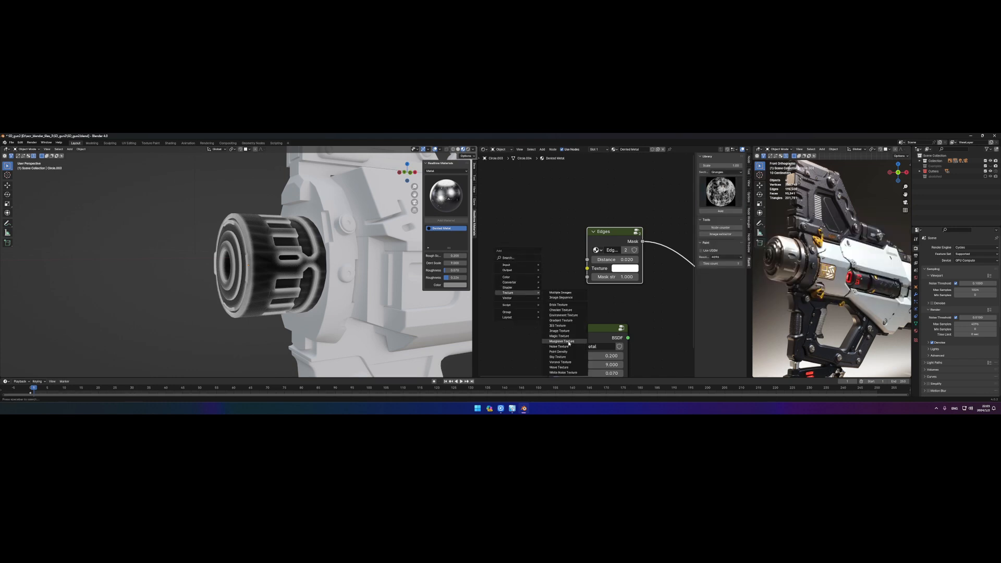
# Add a Musgrave Texture, connect its Height to the Texture input of the Edges node, and preview the resulting mask.
pyautogui.click(569, 341)
pyautogui.click(557, 241)
pyautogui.keyDown('ctrl'); pyautogui.keyDown('shift'); pyautogui.click(543, 232); pyautogui.keyUp('shift'); pyautogui.keyUp('ctrl')
pyautogui.moveTo(566, 240); pyautogui.dragTo(587, 269)
pyautogui.keyDown('ctrl'); pyautogui.keyDown('shift'); pyautogui.click(608, 233); pyautogui.keyUp('shift'); pyautogui.keyUp('ctrl')
# Spread the Musgrave Texture and Edges nodes apart and check the broken-up edge mask on the barrel.
pyautogui.scroll(3, 258, 262)
pyautogui.moveTo(257, 262); pyautogui.dragTo(274, 268, button='middle')
pyautogui.moveTo(615, 261); pyautogui.dragTo(567, 266, button='middle')
pyautogui.moveTo(563, 236); pyautogui.dragTo(571, 231)
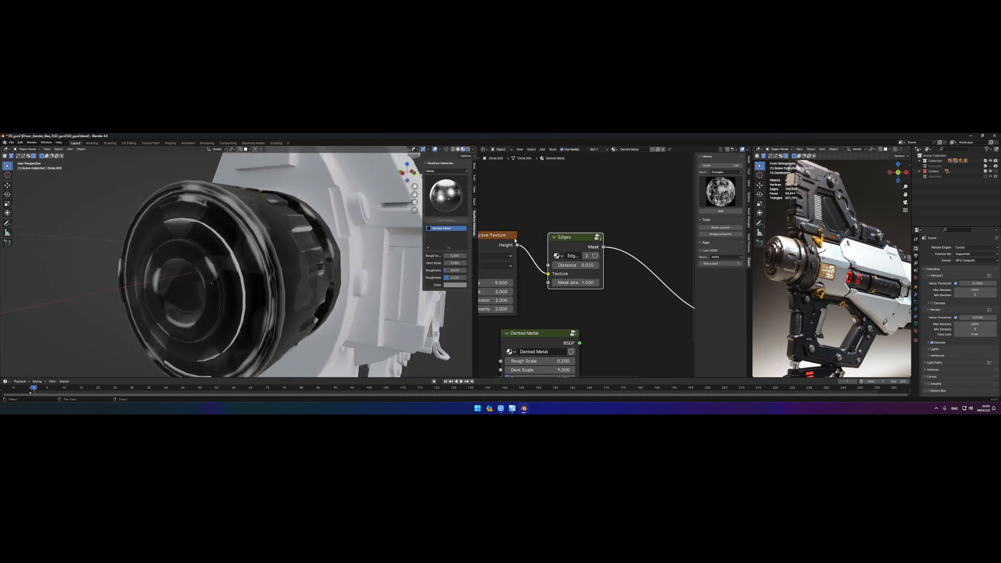
pyautogui.moveTo(500, 235); pyautogui.dragTo(502, 226)
pyautogui.click(569, 231)
pyautogui.moveTo(282, 249); pyautogui.dragTo(237, 248, button='middle')
pyautogui.scroll(-3, 558, 267)
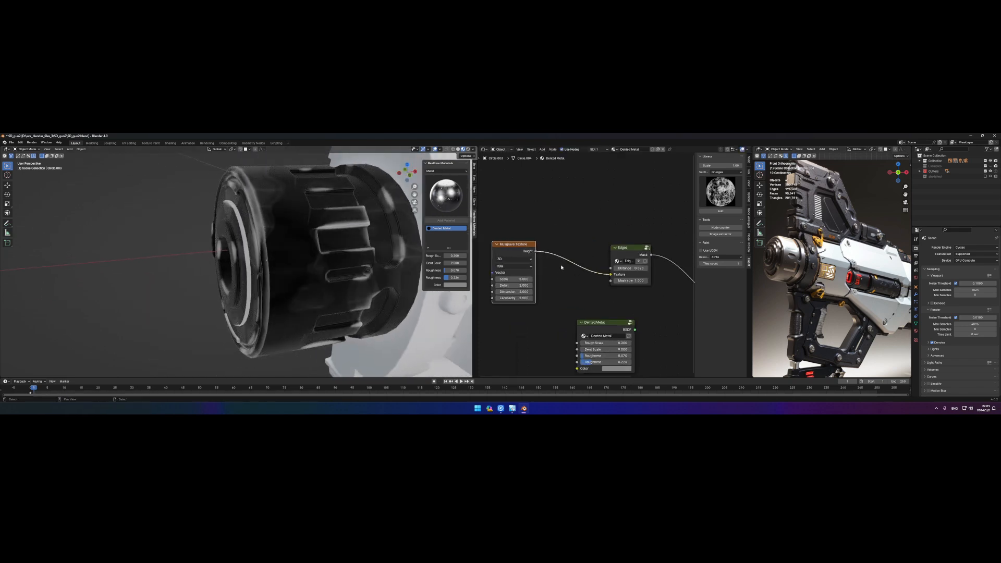
# Insert a Color Ramp between the Musgrave Texture and the Edges node and view the mask in rendered shading.
pyautogui.click(586, 265)
pyautogui.click(552, 242)
pyautogui.moveTo(561, 277); pyautogui.dragTo(629, 277)
pyautogui.moveTo(642, 262); pyautogui.dragTo(581, 261, button='middle')
pyautogui.click(468, 149)
pyautogui.moveTo(331, 210); pyautogui.dragTo(366, 211, button='middle')
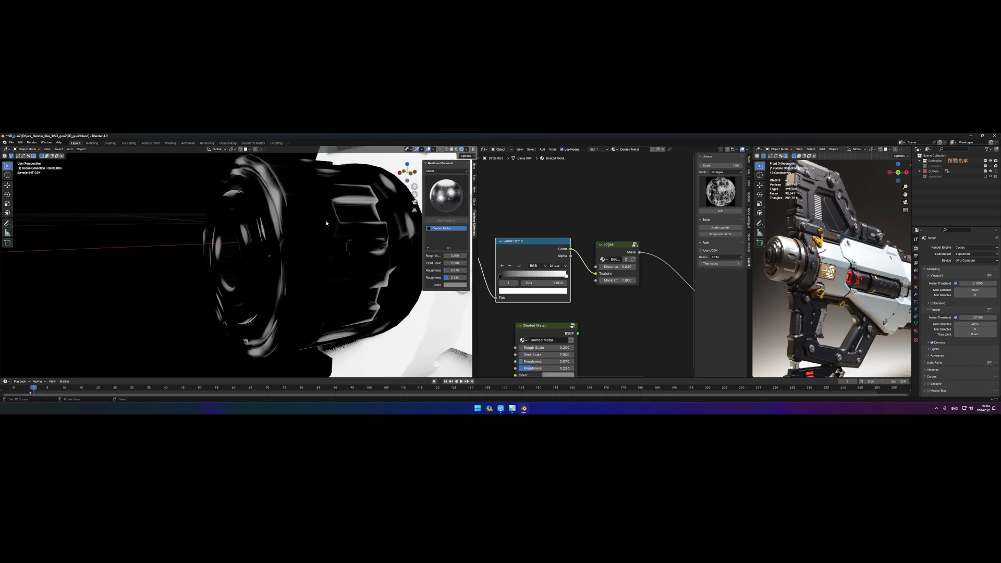
# Set the Color Ramp's white stop to 0.859, disconnect it from the Edges node, and set the Edges Distance to 0.005.
pyautogui.moveTo(501, 278)
pyautogui.mouseDown()
pyautogui.moveTo(568, 277)
pyautogui.moveTo(499, 277)
pyautogui.mouseUp()
pyautogui.moveTo(568, 276); pyautogui.dragTo(558, 277)
pyautogui.moveTo(596, 274); pyautogui.dragTo(586, 260)
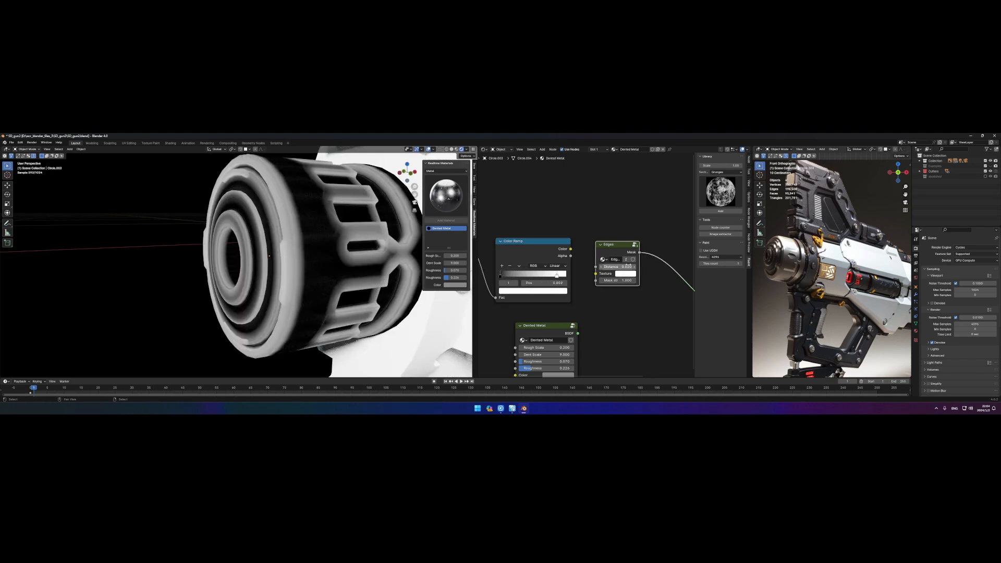
pyautogui.scroll(6, 630, 228)
pyautogui.moveTo(621, 312)
pyautogui.mouseDown()
pyautogui.moveTo(608, 312)
pyautogui.moveTo(619, 311)
pyautogui.mouseUp()
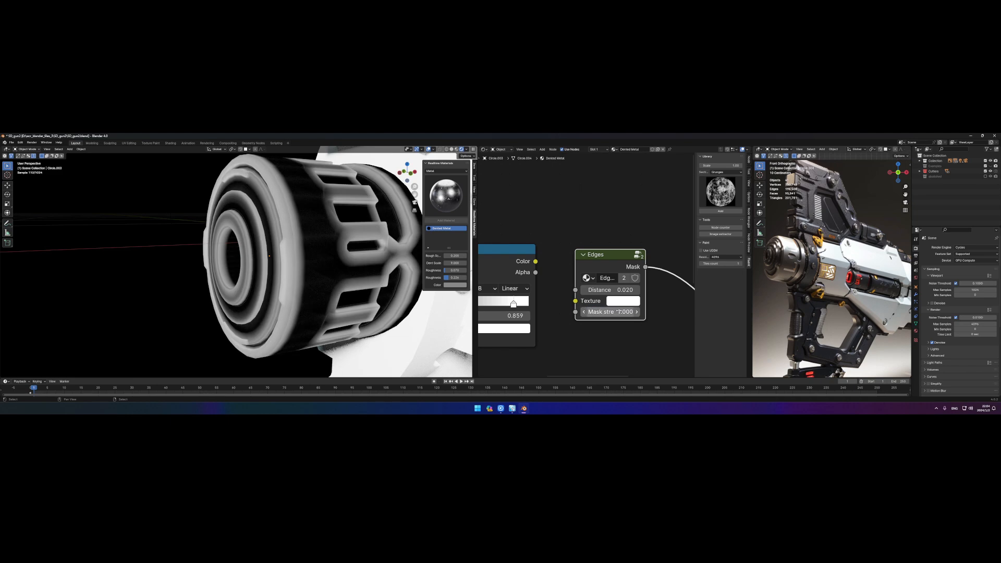
pyautogui.press('Return')
pyautogui.moveTo(381, 250); pyautogui.dragTo(307, 256, button='middle')
pyautogui.press('z')
pyautogui.moveTo(541, 273); pyautogui.dragTo(592, 260, button='middle')
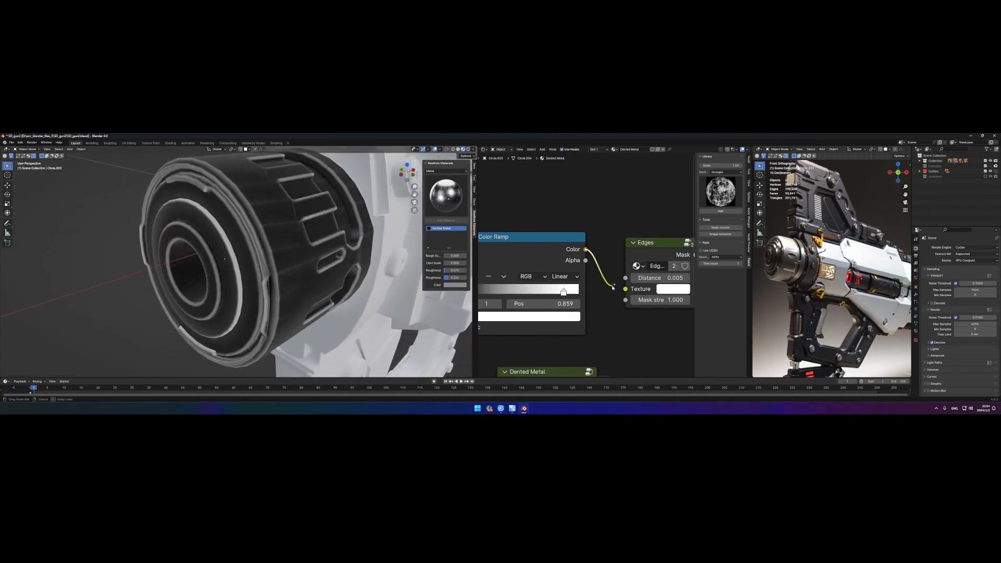
# Reconnect the Color Ramp's Color to the Edges node's Texture input and adjust the ramp stops for more contrast.
pyautogui.moveTo(613, 285); pyautogui.dragTo(621, 288)
pyautogui.keyDown('alt'); pyautogui.moveTo(349, 246); pyautogui.dragTo(321, 237); pyautogui.keyUp('alt')
pyautogui.keyDown('alt'); pyautogui.moveTo(509, 292); pyautogui.dragTo(589, 303); pyautogui.keyUp('alt')
pyautogui.moveTo(557, 305)
pyautogui.mouseDown()
pyautogui.moveTo(599, 306)
pyautogui.moveTo(576, 306)
pyautogui.mouseUp()
# Examine the thinner edge mask on the barrel in different shading modes, close up and from afar.
pyautogui.moveTo(292, 264)
pyautogui.mouseDown(button='middle')
pyautogui.moveTo(342, 274)
pyautogui.moveTo(316, 254)
pyautogui.mouseUp(button='middle')
pyautogui.scroll(4, 342, 274)
pyautogui.press('z')
pyautogui.click(335, 262)
pyautogui.scroll(-4, 334, 275)
pyautogui.click(328, 297)
pyautogui.scroll(-5, 328, 292)
pyautogui.moveTo(328, 292); pyautogui.dragTo(365, 298, button='middle')
pyautogui.keyDown('shift'); pyautogui.moveTo(652, 354); pyautogui.dragTo(479, 301, button='middle'); pyautogui.keyUp('shift')
pyautogui.scroll(-7, 629, 343)
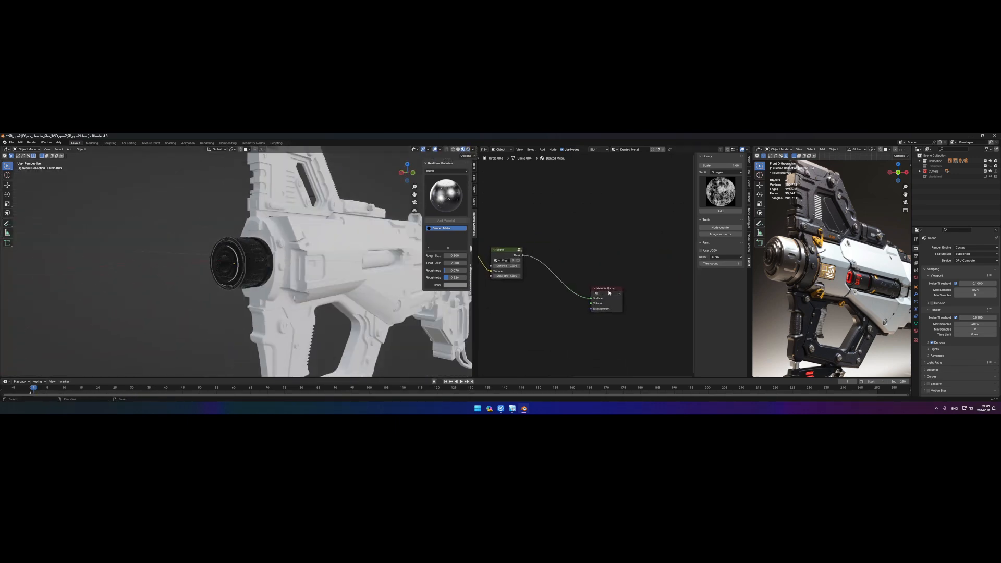
# Add a Principled BSDF in place of a discarded Diffuse BSDF and preview it on the barrel.
pyautogui.click(599, 224)
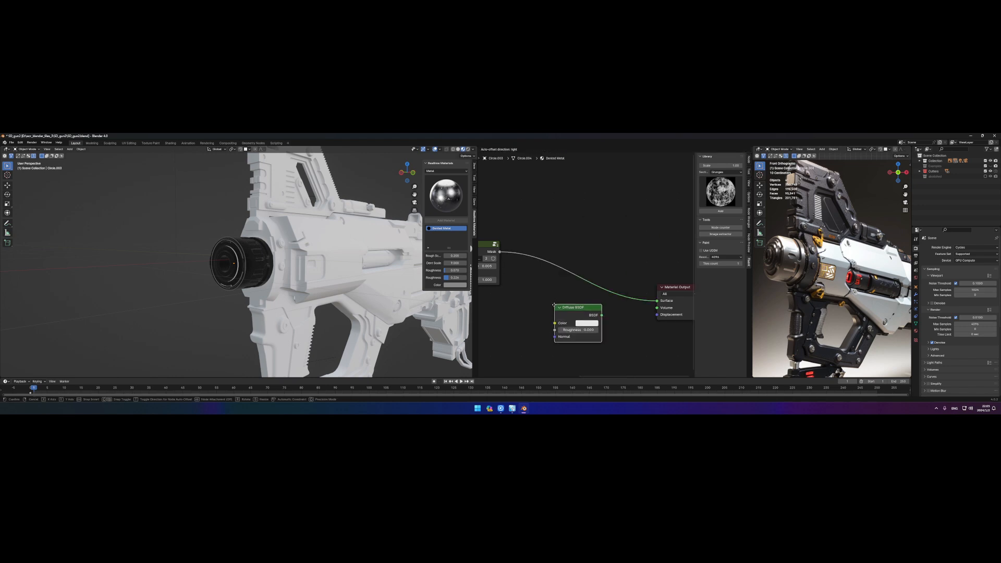
pyautogui.rightClick(554, 307)
pyautogui.hotkey('shift', 'a')
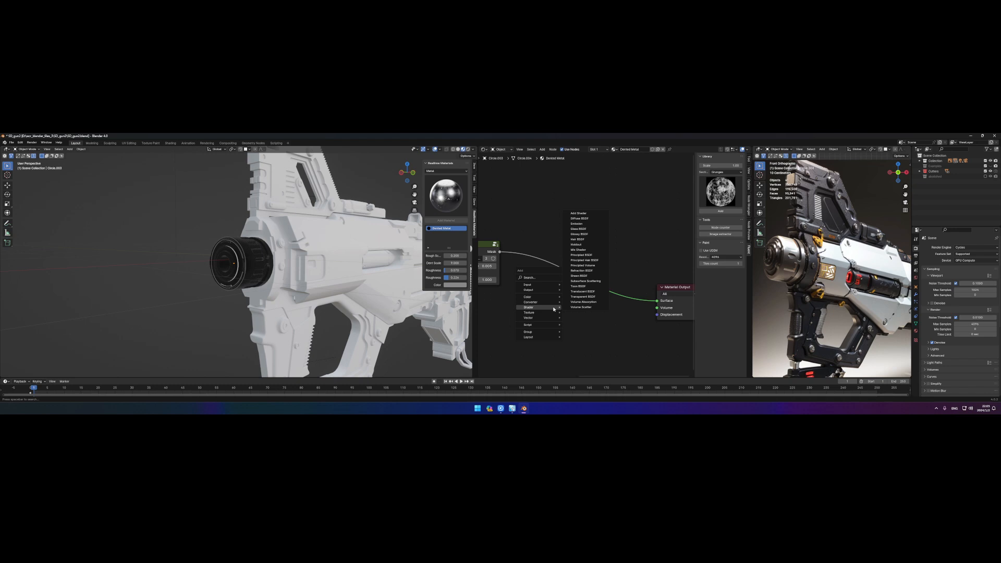
pyautogui.click(598, 257)
pyautogui.click(555, 306)
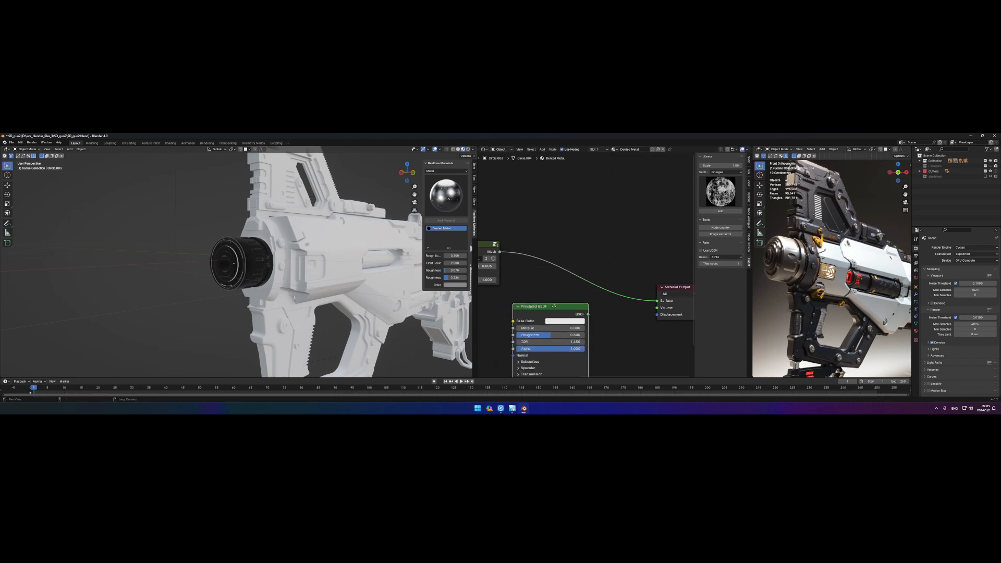
pyautogui.moveTo(555, 306); pyautogui.dragTo(572, 263, button='middle')
pyautogui.moveTo(571, 263); pyautogui.dragTo(558, 271)
pyautogui.keyDown('ctrl'); pyautogui.keyDown('shift'); pyautogui.click(558, 271); pyautogui.keyUp('shift'); pyautogui.keyUp('ctrl')
# Set the new Principled BSDF's Metallic to 1 and lower its Roughness to near zero for shiny bare metal.
pyautogui.moveTo(554, 292); pyautogui.dragTo(589, 291)
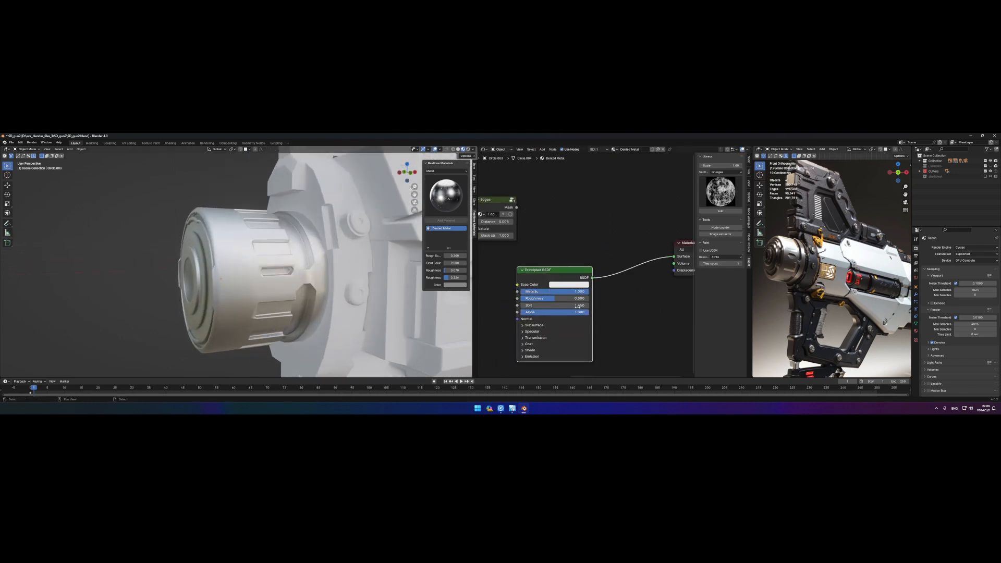
pyautogui.moveTo(554, 298); pyautogui.dragTo(527, 298)
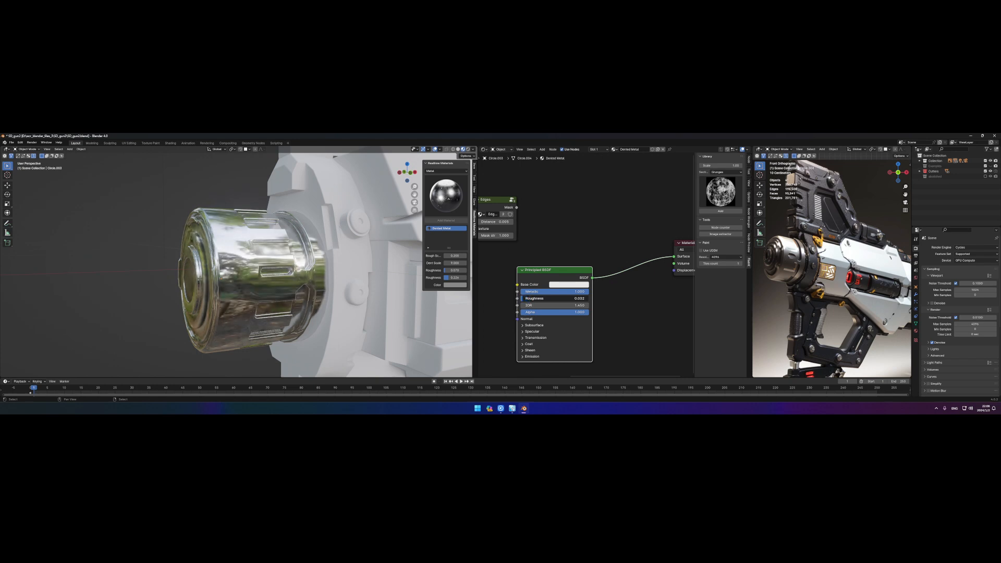
pyautogui.scroll(-2, 542, 325)
pyautogui.click(560, 298)
# Add a Mix Shader before the output, using the Edges mask as factor to blend Dented Metal with the shiny Principled BSDF.
pyautogui.moveTo(541, 287); pyautogui.dragTo(494, 336)
pyautogui.hotkey('shift', 'a')
pyautogui.moveTo(554, 291)
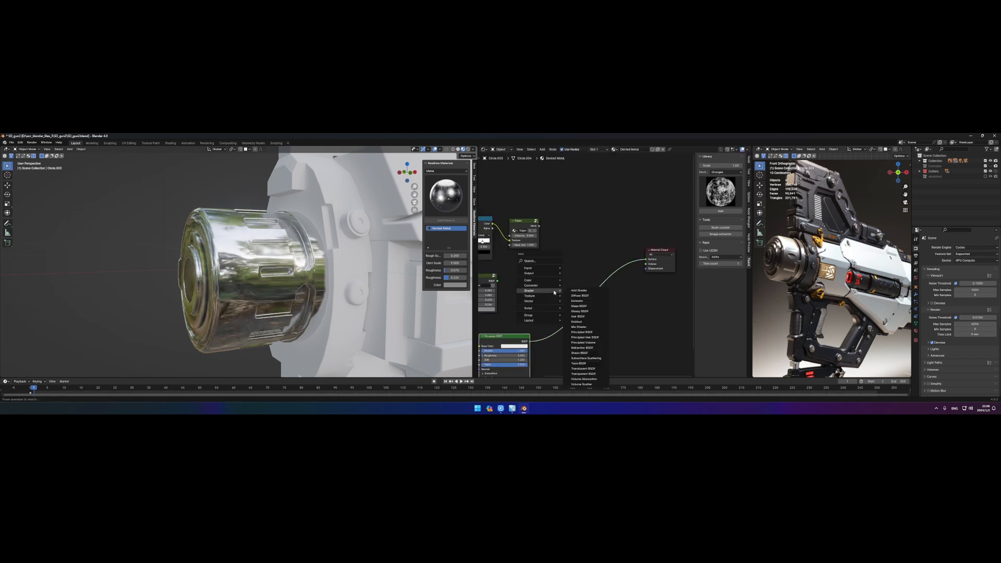
pyautogui.click(583, 327)
pyautogui.click(587, 265)
pyautogui.scroll(1, 586, 265)
pyautogui.moveTo(532, 219); pyautogui.dragTo(587, 280)
pyautogui.moveTo(483, 284); pyautogui.dragTo(587, 287)
# Inspect the worn metal edges on the barrel up close in rendered shading and return to material preview.
pyautogui.scroll(2, 234, 270)
pyautogui.moveTo(257, 276)
pyautogui.mouseDown(button='middle')
pyautogui.moveTo(307, 290)
pyautogui.moveTo(242, 289)
pyautogui.mouseUp(button='middle')
pyautogui.press('z')
pyautogui.scroll(3, 242, 289)
pyautogui.moveTo(521, 292); pyautogui.dragTo(592, 342, button='middle')
pyautogui.scroll(1, 592, 342)
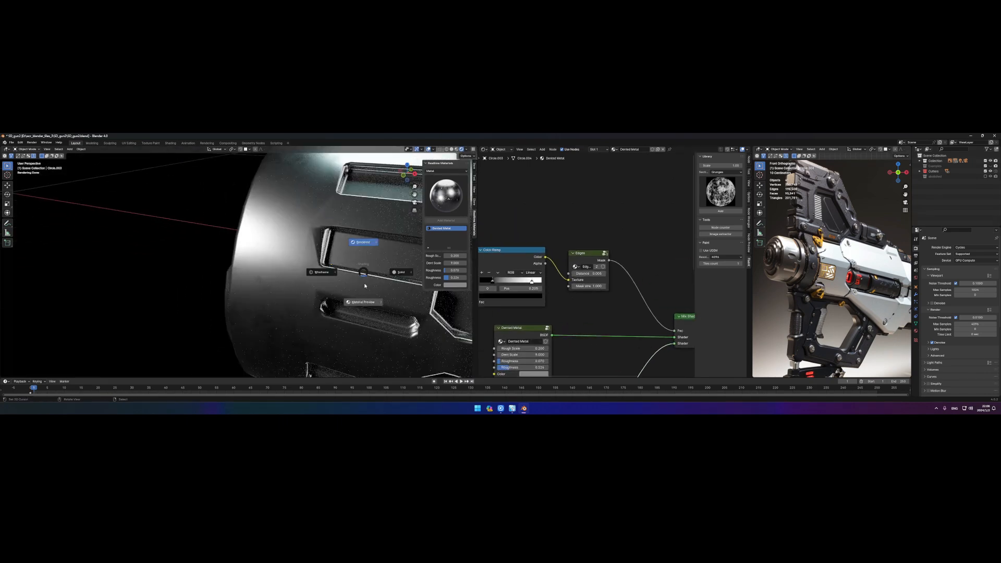
pyautogui.click(361, 302)
# Preview the Edges mask alone and move a stop of its Color Ramp to refine the edge wear.
pyautogui.keyDown('ctrl'); pyautogui.keyDown('shift'); pyautogui.click(585, 254); pyautogui.keyUp('shift'); pyautogui.keyUp('ctrl')
pyautogui.scroll(-4, 333, 277)
pyautogui.moveTo(334, 277); pyautogui.dragTo(349, 263, button='middle')
pyautogui.moveTo(507, 282); pyautogui.dragTo(556, 283, button='middle')
pyautogui.moveTo(536, 283)
pyautogui.mouseDown()
pyautogui.moveTo(527, 284)
pyautogui.moveTo(545, 287)
pyautogui.mouseUp()
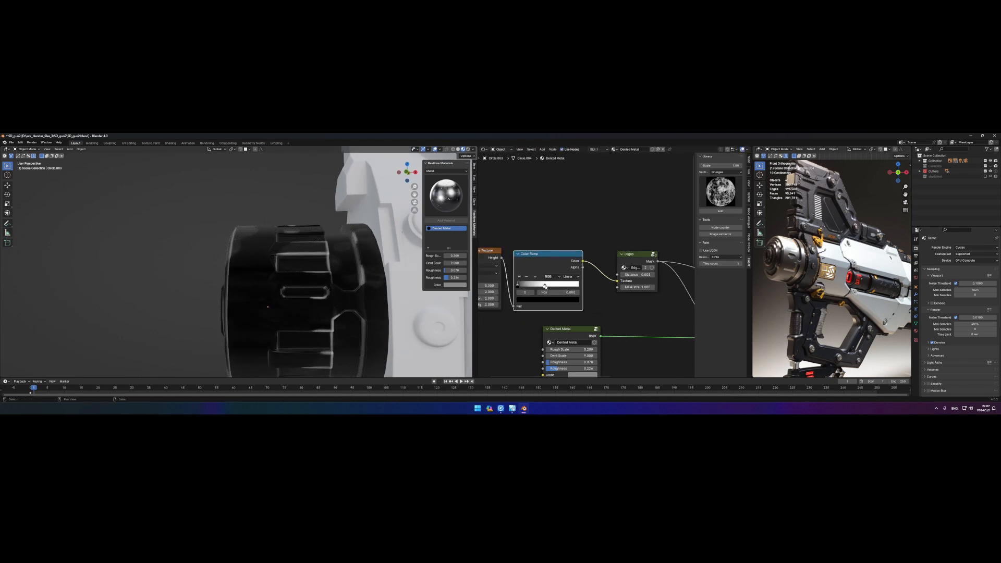
# Restore the Mix Shader as the material's output and examine the barrel's worn edges in rendered shading.
pyautogui.moveTo(312, 286); pyautogui.dragTo(338, 280, button='middle')
pyautogui.moveTo(678, 317); pyautogui.dragTo(581, 283, button='middle')
pyautogui.keyDown('ctrl'); pyautogui.keyDown('shift'); pyautogui.click(643, 284); pyautogui.keyUp('shift'); pyautogui.keyUp('ctrl')
pyautogui.moveTo(298, 271)
pyautogui.mouseDown(button='middle')
pyautogui.moveTo(265, 267)
pyautogui.moveTo(358, 309)
pyautogui.moveTo(285, 279)
pyautogui.mouseUp(button='middle')
pyautogui.scroll(4, 313, 284)
pyautogui.press('z')
pyautogui.scroll(-7, 284, 279)
pyautogui.moveTo(204, 276); pyautogui.dragTo(275, 267, button='middle')
pyautogui.moveTo(505, 291); pyautogui.dragTo(579, 274, button='middle')
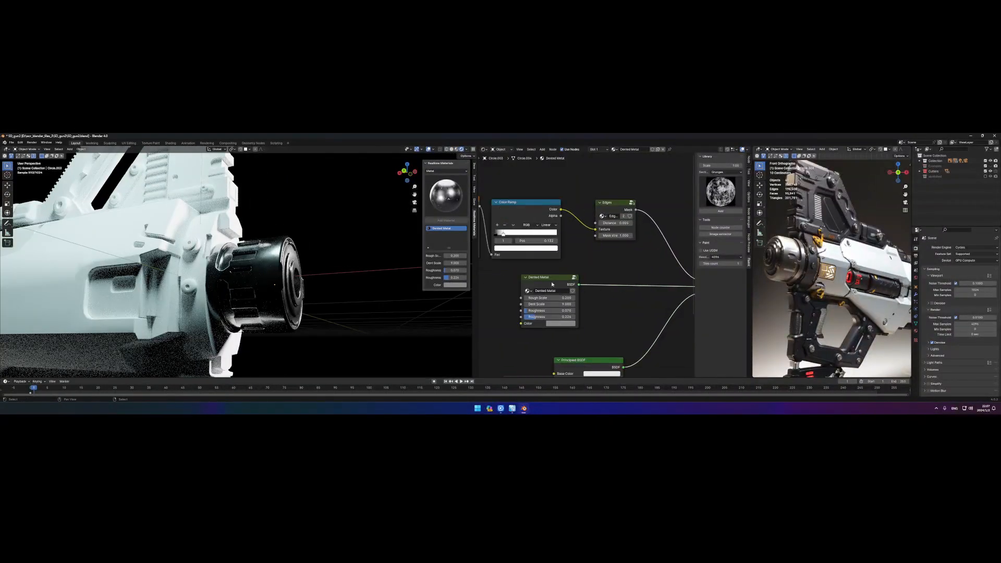
# Raise the Dented Metal node's Roughness values slightly and compare the barrel in rendered and material preview shading.
pyautogui.scroll(3, 579, 273)
pyautogui.moveTo(546, 323)
pyautogui.mouseDown()
pyautogui.moveTo(563, 323)
pyautogui.moveTo(545, 323)
pyautogui.mouseUp()
pyautogui.moveTo(286, 267); pyautogui.dragTo(194, 265, button='middle')
pyautogui.scroll(3, 261, 267)
pyautogui.press('z')
pyautogui.click(312, 297)
pyautogui.moveTo(318, 287)
pyautogui.keyDown('shift'); pyautogui.mouseDown(button='middle')
pyautogui.moveTo(218, 284)
pyautogui.moveTo(281, 278)
pyautogui.moveTo(319, 287)
pyautogui.mouseUp(button='middle'); pyautogui.keyUp('shift')
pyautogui.click(267, 255)
pyautogui.press('z')
pyautogui.click(273, 279)
pyautogui.scroll(-3, 588, 296)
pyautogui.scroll(-2, 588, 296)
# Try a red tint on the shiny Principled BSDF's Base Color, check the barrel in rendered shading, and save the file.
pyautogui.moveTo(588, 296); pyautogui.dragTo(521, 218, button='middle')
pyautogui.click(540, 286)
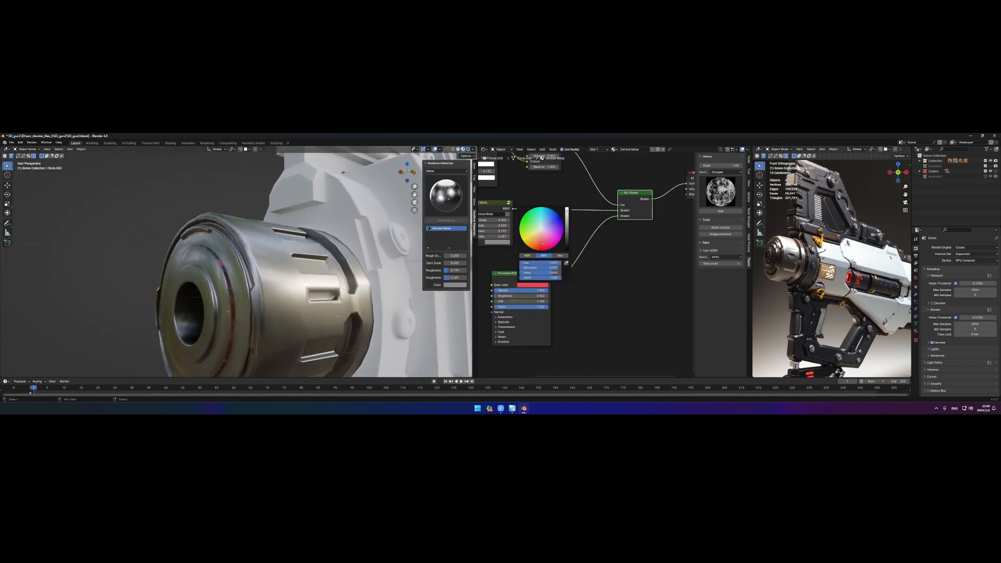
pyautogui.press('z')
pyautogui.moveTo(334, 277)
pyautogui.mouseDown(button='middle')
pyautogui.moveTo(291, 270)
pyautogui.moveTo(306, 291)
pyautogui.mouseUp(button='middle')
pyautogui.click(291, 244)
pyautogui.scroll(-2, 299, 270)
pyautogui.press('z')
pyautogui.click(303, 298)
pyautogui.hotkey('ctrl', 's')
# Add a Lighten group node above the Mix Shader.
pyautogui.moveTo(694, 179); pyautogui.dragTo(601, 247, button='middle')
pyautogui.scroll(-3, 648, 222)
pyautogui.press('f')
pyautogui.click(572, 265)
pyautogui.click(576, 224)
# Try adding the long scratches node from the Imperfections library and previewing it on the barrel.
pyautogui.click(723, 191)
pyautogui.click(726, 172)
pyautogui.click(726, 184)
pyautogui.click(726, 190)
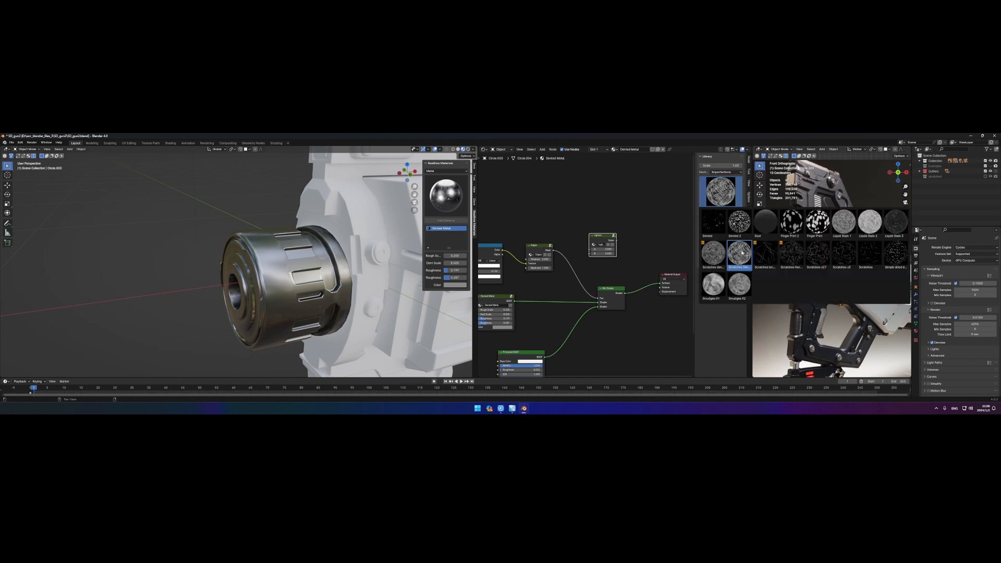
pyautogui.click(763, 252)
pyautogui.click(532, 204)
pyautogui.keyDown('ctrl'); pyautogui.keyDown('shift'); pyautogui.click(533, 203); pyautogui.keyUp('shift'); pyautogui.keyUp('ctrl')
pyautogui.keyDown('ctrl'); pyautogui.keyDown('shift'); pyautogui.click(532, 203); pyautogui.keyUp('shift'); pyautogui.keyUp('ctrl')
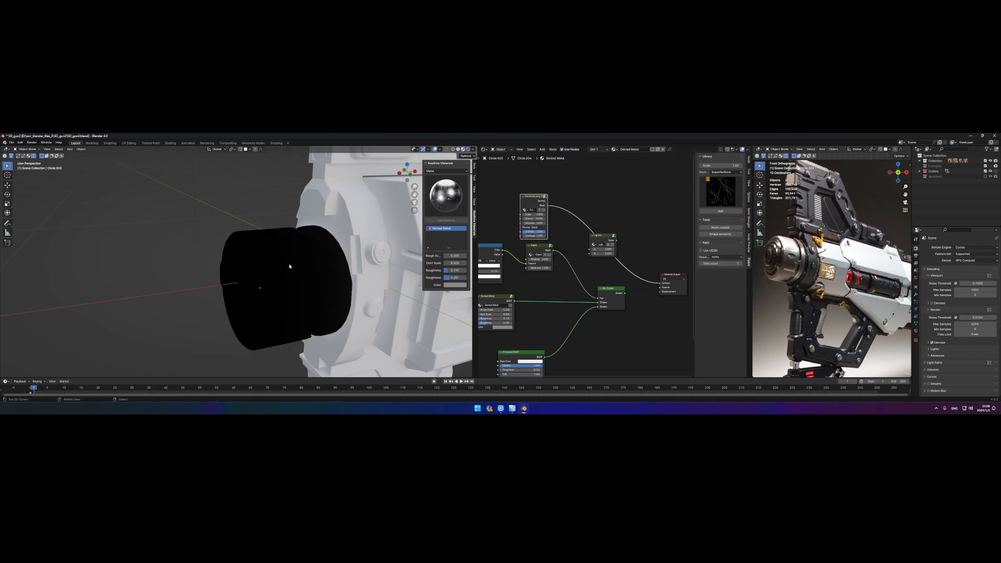
# Preview the long scratches node's outputs on the barrel and examine the nodes inside its group.
pyautogui.scroll(2, 375, 237)
pyautogui.scroll(2, 565, 249)
pyautogui.moveTo(559, 235); pyautogui.dragTo(585, 259, button='middle')
pyautogui.scroll(3, 579, 251)
pyautogui.keyDown('ctrl'); pyautogui.keyDown('shift'); pyautogui.click(546, 203); pyautogui.keyUp('shift'); pyautogui.keyUp('ctrl')
pyautogui.moveTo(252, 263); pyautogui.dragTo(323, 248, button='middle')
pyautogui.press('Tab')
pyautogui.scroll(5, 562, 246)
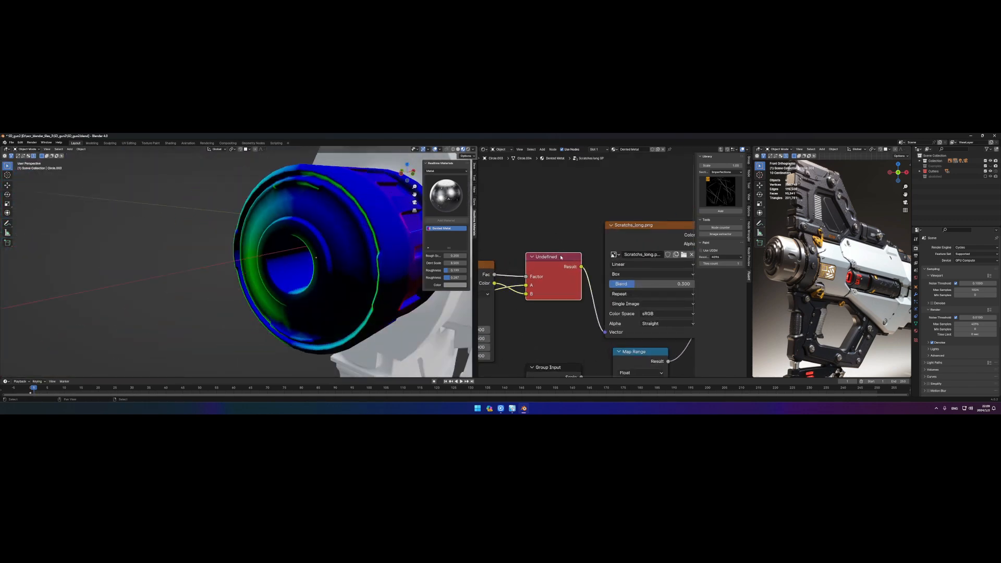
pyautogui.press('Tab')
# Replace the long scratches node with Scratches x27 from the Imperfections library and preview it on the barrel.
pyautogui.click(721, 191)
pyautogui.click(844, 254)
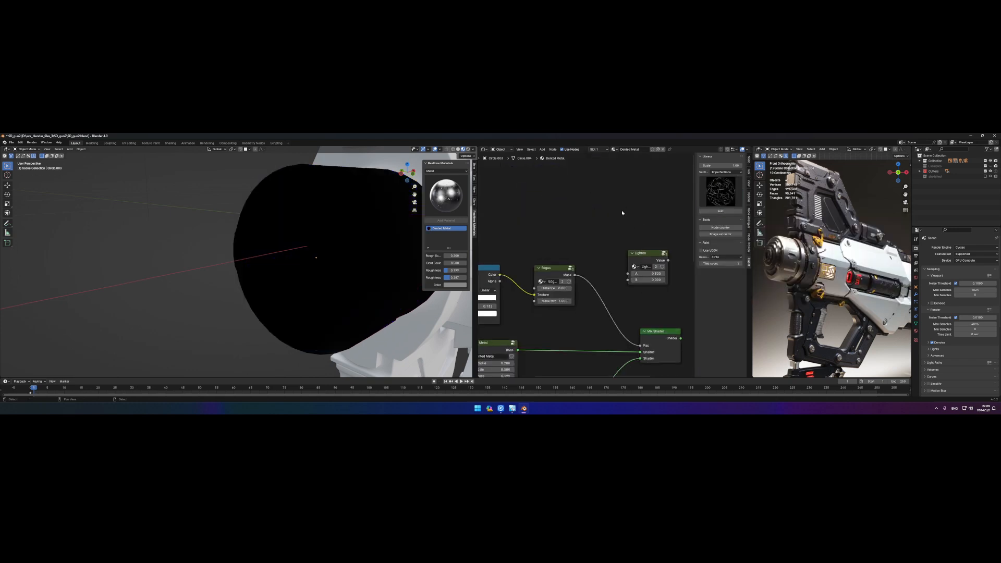
pyautogui.scroll(-4, 564, 325)
pyautogui.scroll(1, 578, 213)
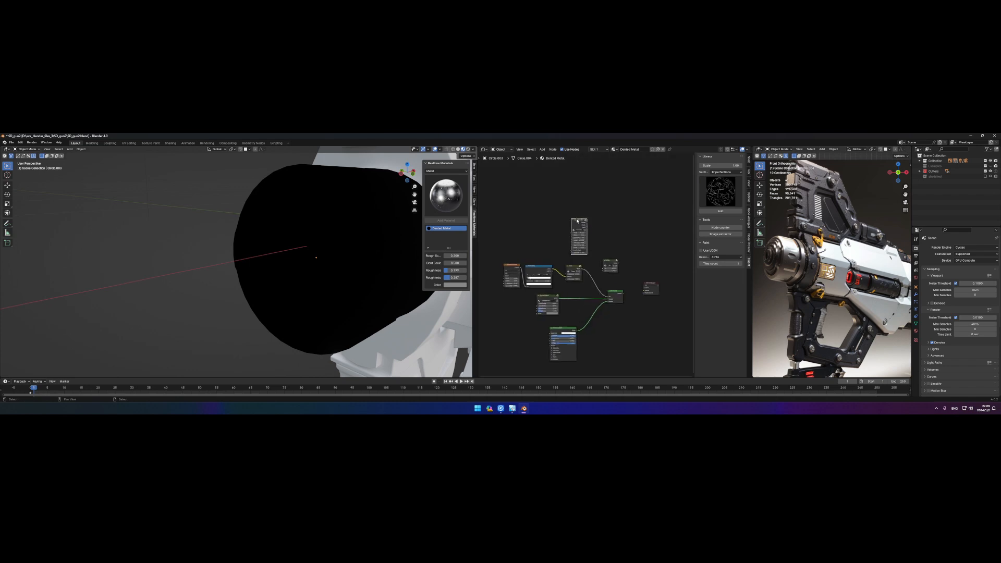
pyautogui.keyDown('ctrl'); pyautogui.keyDown('shift'); pyautogui.click(580, 205); pyautogui.keyUp('shift'); pyautogui.keyUp('ctrl')
pyautogui.moveTo(359, 223); pyautogui.dragTo(340, 224, button='middle')
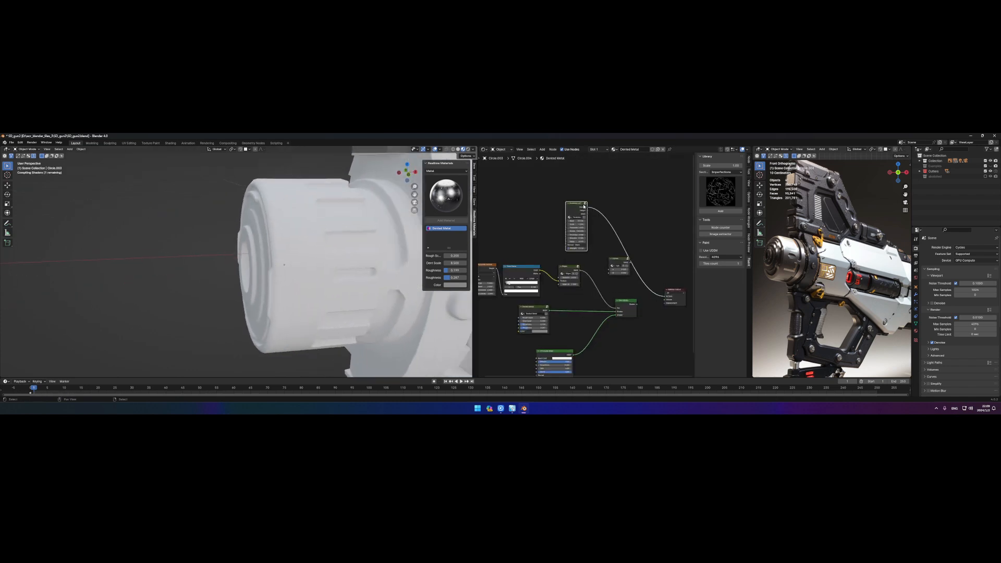
# Switch the preview to the Scratches x27 node's Mask output and view the scratches up close.
pyautogui.scroll(4, 581, 213)
pyautogui.keyDown('ctrl'); pyautogui.keyDown('shift'); pyautogui.click(580, 208); pyautogui.keyUp('shift'); pyautogui.keyUp('ctrl')
pyautogui.moveTo(664, 285); pyautogui.dragTo(582, 253, button='middle')
pyautogui.moveTo(624, 287); pyautogui.dragTo(623, 251)
pyautogui.moveTo(600, 240); pyautogui.dragTo(660, 290, button='middle')
pyautogui.scroll(3, 337, 237)
pyautogui.moveTo(334, 236)
pyautogui.mouseDown(button='middle')
pyautogui.moveTo(368, 239)
pyautogui.moveTo(342, 234)
pyautogui.mouseUp(button='middle')
pyautogui.keyDown('ctrl'); pyautogui.keyDown('shift'); pyautogui.click(549, 220); pyautogui.keyUp('shift'); pyautogui.keyUp('ctrl')
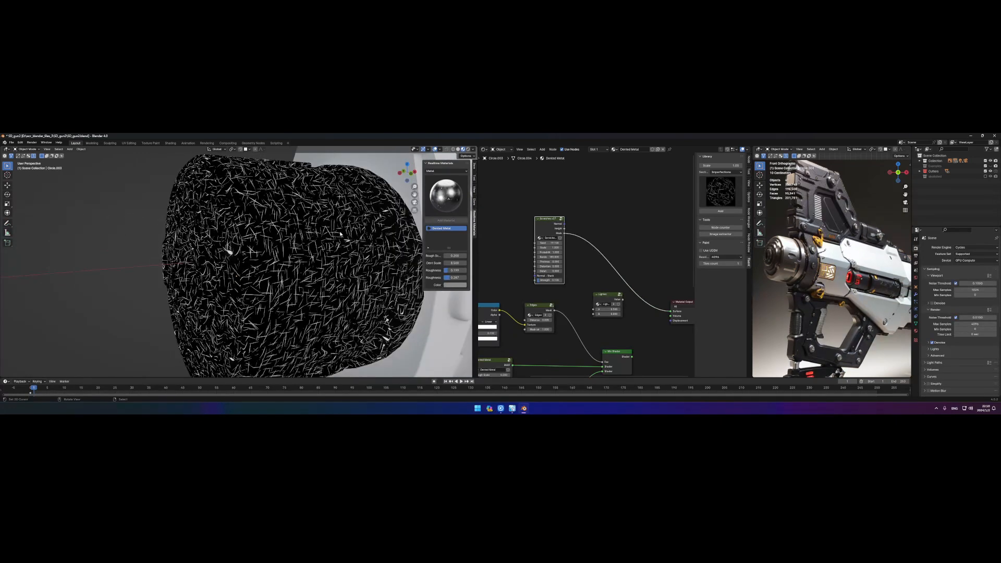
# Set the Scale of the Scratches x27 node to 0.1 for larger scratches.
pyautogui.scroll(3, 605, 255)
pyautogui.moveTo(595, 258); pyautogui.dragTo(570, 258)
pyautogui.click(563, 258)
pyautogui.click(601, 258)
pyautogui.moveTo(302, 251); pyautogui.dragTo(313, 253, button='middle')
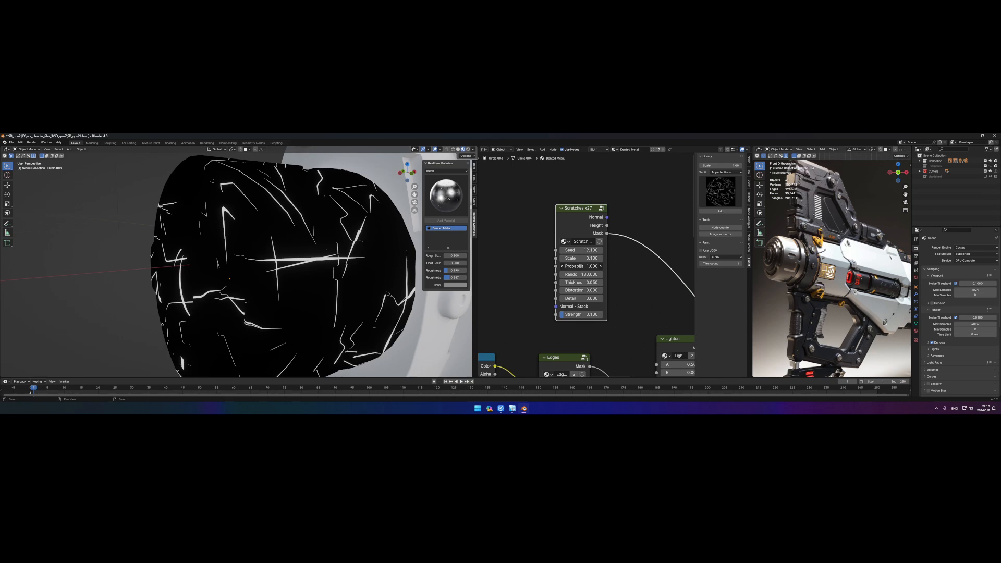
# Set the Scratches x27 node's Probability to 0.4, its random value to 178.6 and its Thickness to 0.010.
pyautogui.moveTo(596, 267); pyautogui.dragTo(591, 266)
pyautogui.moveTo(281, 249); pyautogui.dragTo(261, 246, button='middle')
pyautogui.scroll(-6, 260, 246)
pyautogui.scroll(4, 259, 245)
pyautogui.scroll(1, 598, 267)
pyautogui.moveTo(596, 275)
pyautogui.mouseDown()
pyautogui.moveTo(611, 284)
pyautogui.moveTo(586, 284)
pyautogui.mouseUp()
pyautogui.click(586, 284)
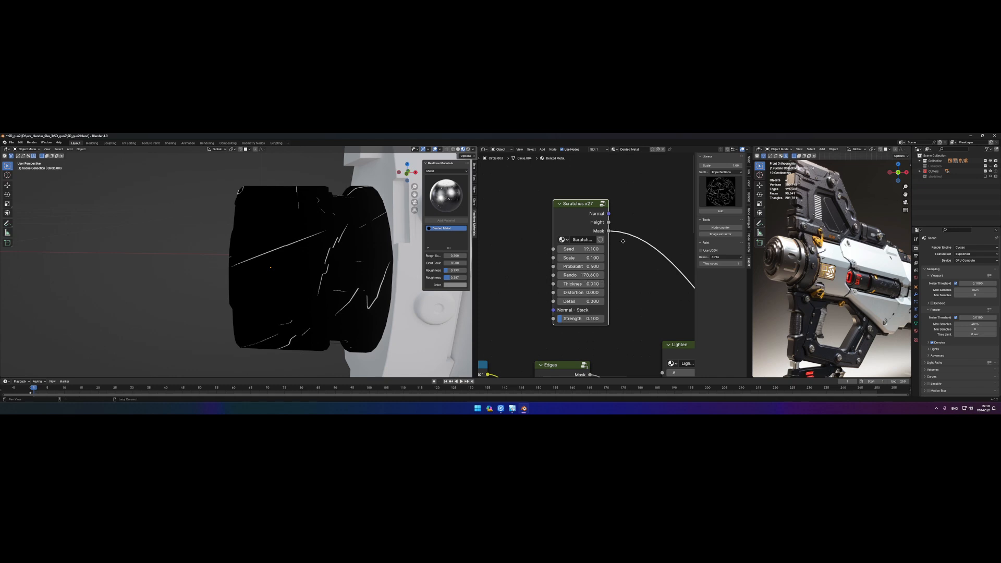
# Preview the Scratches x27 node's other outputs, including Height, on the barrel.
pyautogui.keyDown('alt'); pyautogui.moveTo(623, 243); pyautogui.dragTo(603, 249); pyautogui.keyUp('alt')
pyautogui.keyDown('ctrl'); pyautogui.keyDown('shift'); pyautogui.doubleClick(563, 209); pyautogui.keyUp('shift'); pyautogui.keyUp('ctrl')
pyautogui.moveTo(343, 253)
pyautogui.keyDown('alt'); pyautogui.mouseDown()
pyautogui.moveTo(373, 256)
pyautogui.moveTo(356, 253)
pyautogui.mouseUp(); pyautogui.keyUp('alt')
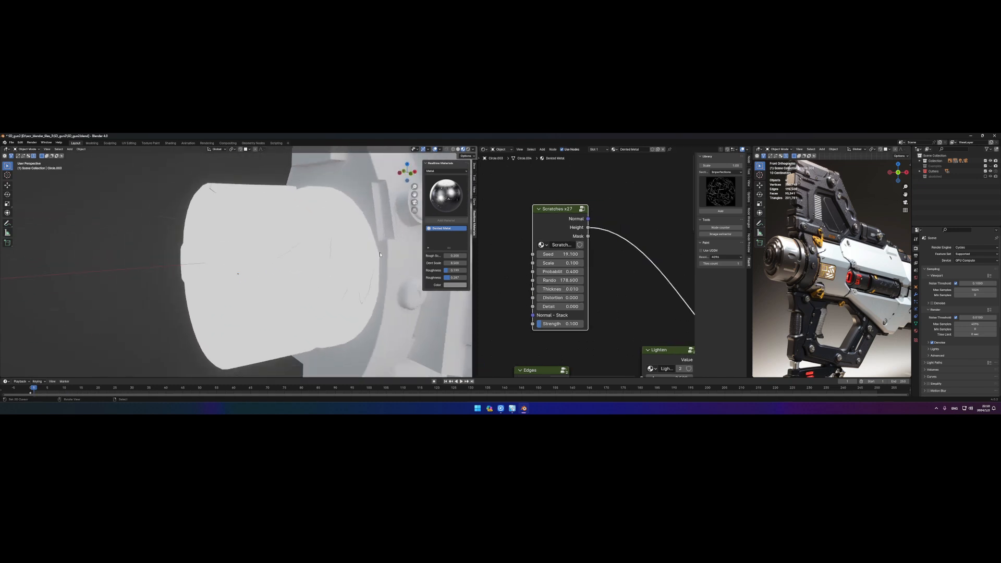
pyautogui.keyDown('ctrl'); pyautogui.keyDown('shift'); pyautogui.click(563, 211); pyautogui.keyUp('shift'); pyautogui.keyUp('ctrl')
# Combine the Edges and Scratches x27 masks in the Lighten node and use its result as the Mix Shader's factor.
pyautogui.scroll(-5, 586, 265)
pyautogui.keyDown('alt'); pyautogui.moveTo(655, 280); pyautogui.dragTo(591, 234); pyautogui.keyUp('alt')
pyautogui.moveTo(511, 297); pyautogui.dragTo(559, 302)
pyautogui.moveTo(575, 276); pyautogui.dragTo(565, 251)
pyautogui.keyDown('ctrl'); pyautogui.keyDown('shift'); pyautogui.click(583, 234); pyautogui.keyUp('shift'); pyautogui.keyUp('ctrl')
pyautogui.moveTo(533, 201); pyautogui.dragTo(563, 281)
pyautogui.moveTo(594, 331); pyautogui.dragTo(558, 290, button='middle')
pyautogui.scroll(-3, 557, 289)
pyautogui.moveTo(618, 272); pyautogui.dragTo(627, 266)
pyautogui.moveTo(577, 297)
pyautogui.mouseDown()
pyautogui.moveTo(593, 270)
pyautogui.moveTo(576, 279)
pyautogui.mouseUp()
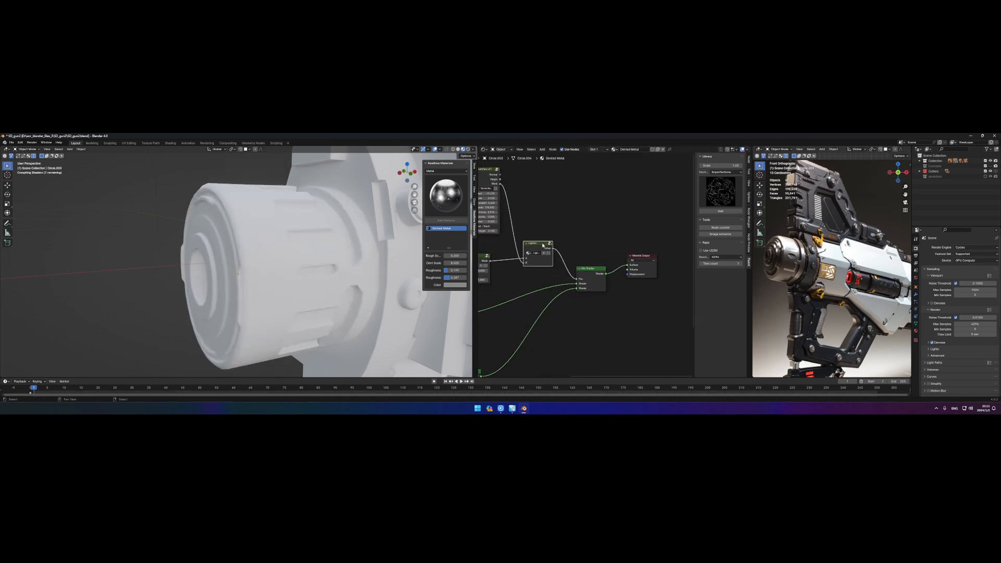
# Move the shiny Principled BSDF near the Mix Shader and connect the Scratches x27 Normal output to its Normal input.
pyautogui.moveTo(286, 243); pyautogui.dragTo(316, 256, button='middle')
pyautogui.moveTo(516, 224); pyautogui.dragTo(565, 246, button='middle')
pyautogui.moveTo(538, 199); pyautogui.dragTo(526, 214)
pyautogui.scroll(-3, 545, 235)
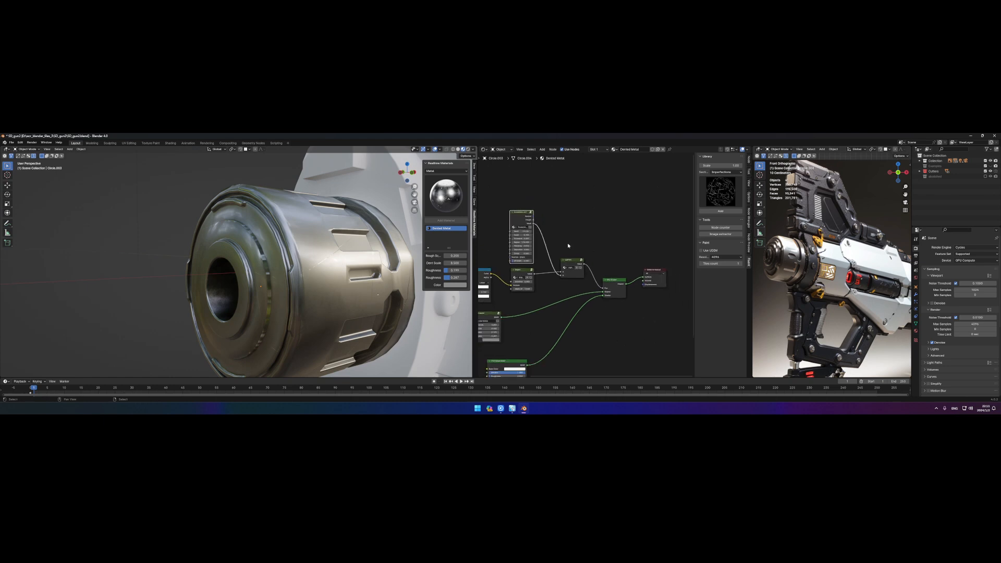
pyautogui.scroll(2, 569, 245)
pyautogui.moveTo(605, 245); pyautogui.dragTo(592, 224, button='middle')
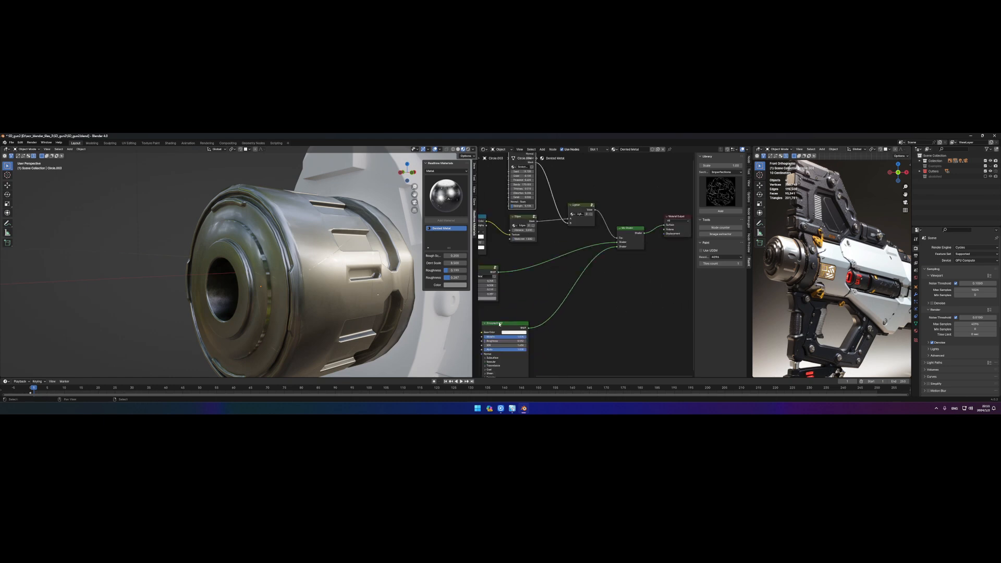
pyautogui.moveTo(494, 329); pyautogui.dragTo(578, 275)
pyautogui.moveTo(559, 261); pyautogui.dragTo(568, 280, button='middle')
pyautogui.moveTo(545, 172); pyautogui.dragTo(575, 320)
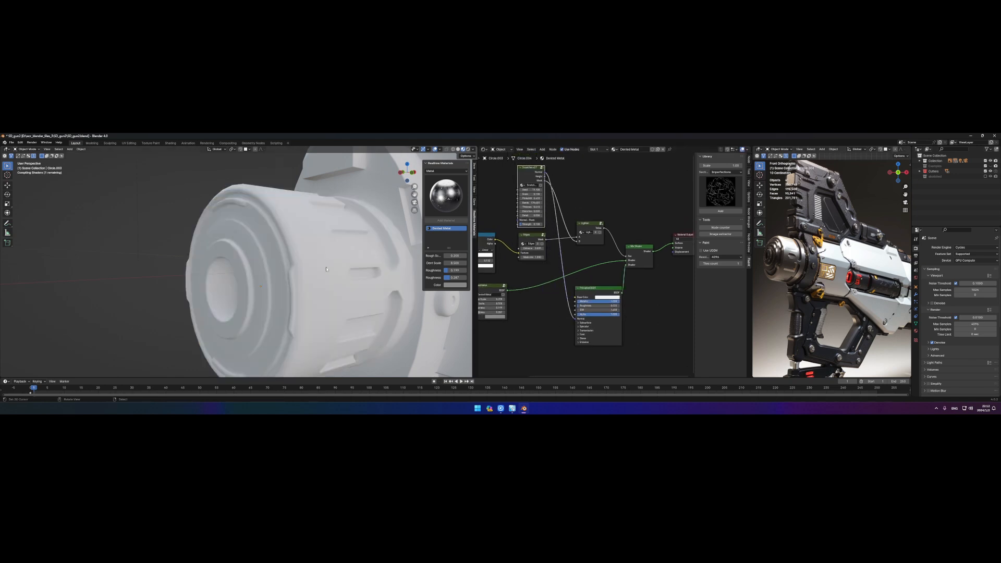
# Inspect the scratched metal on the barrel from close and far, and save the file.
pyautogui.scroll(3, 328, 270)
pyautogui.moveTo(331, 271); pyautogui.dragTo(304, 255, button='middle')
pyautogui.scroll(3, 595, 332)
pyautogui.scroll(-3, 595, 333)
pyautogui.scroll(-10, 280, 262)
pyautogui.hotkey('ctrl', 's')
# Rename the barrel's material to metal_scratch.
pyautogui.press('n')
pyautogui.click(916, 332)
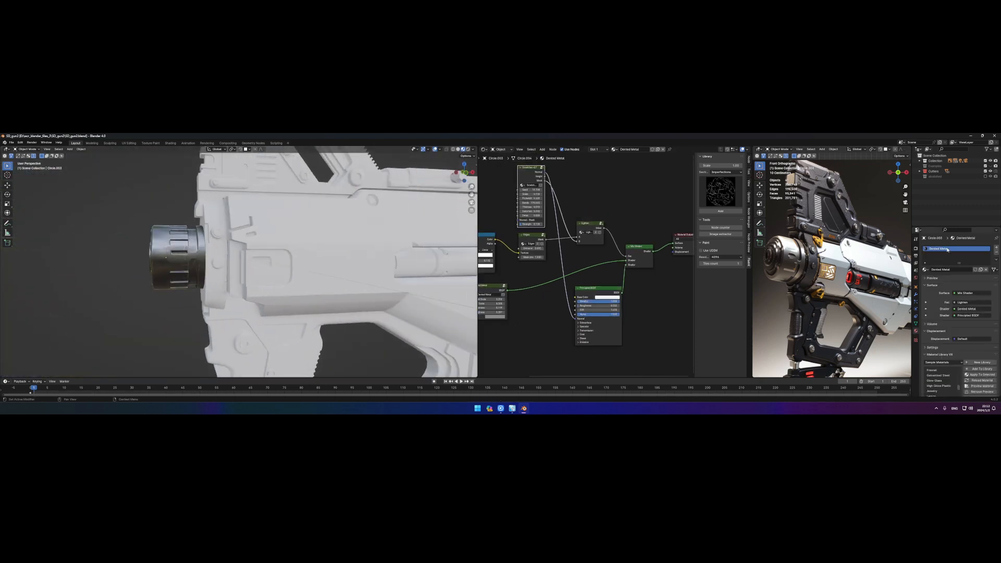
pyautogui.moveTo(412, 279); pyautogui.dragTo(375, 263, button='middle')
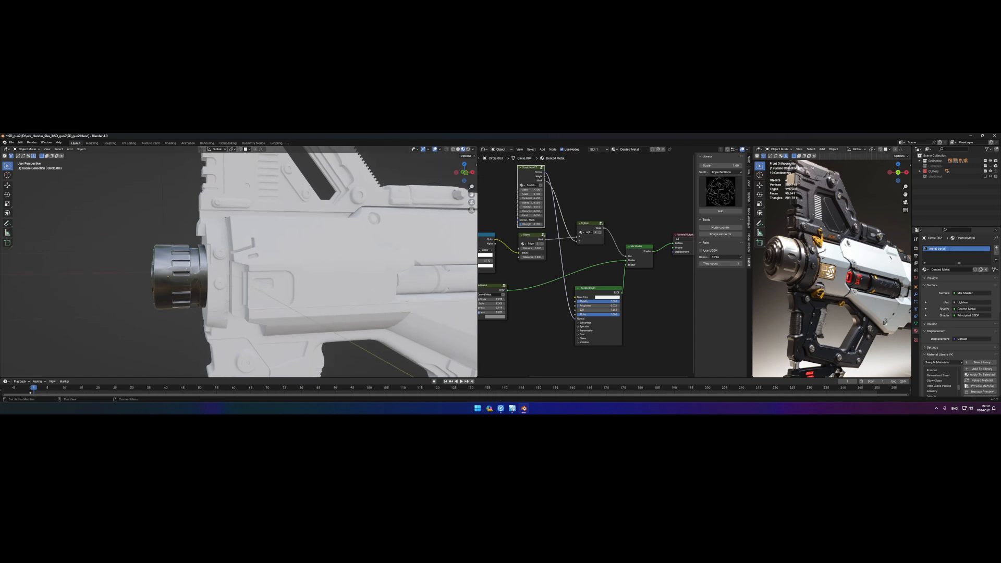
pyautogui.moveTo(572, 250); pyautogui.dragTo(602, 258, button='middle')
pyautogui.moveTo(323, 282); pyautogui.dragTo(288, 269, button='middle')
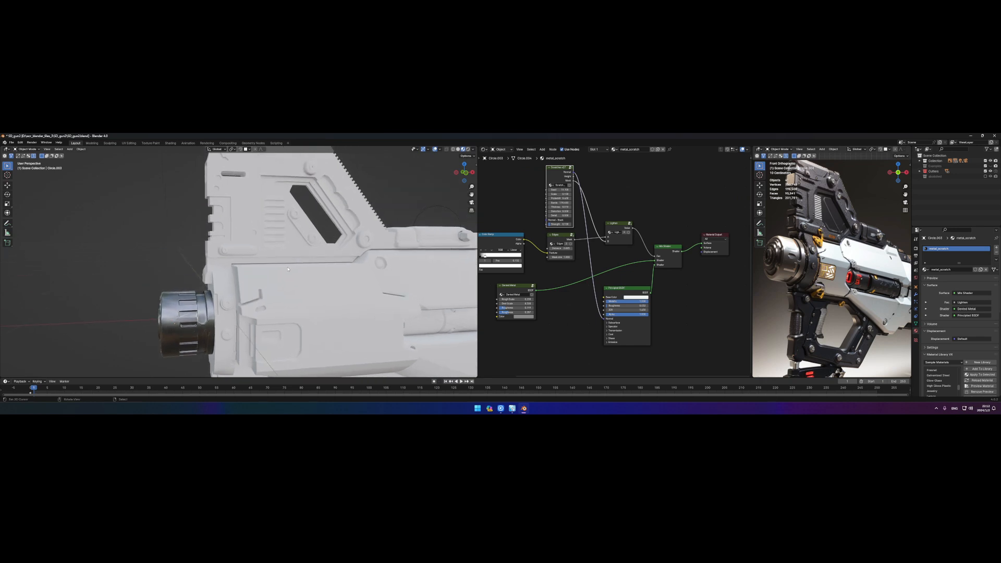
# Select the gun's upper frame and browse material library categories such as Basics, Exterior, Leather UV and Organic.
pyautogui.click(277, 239)
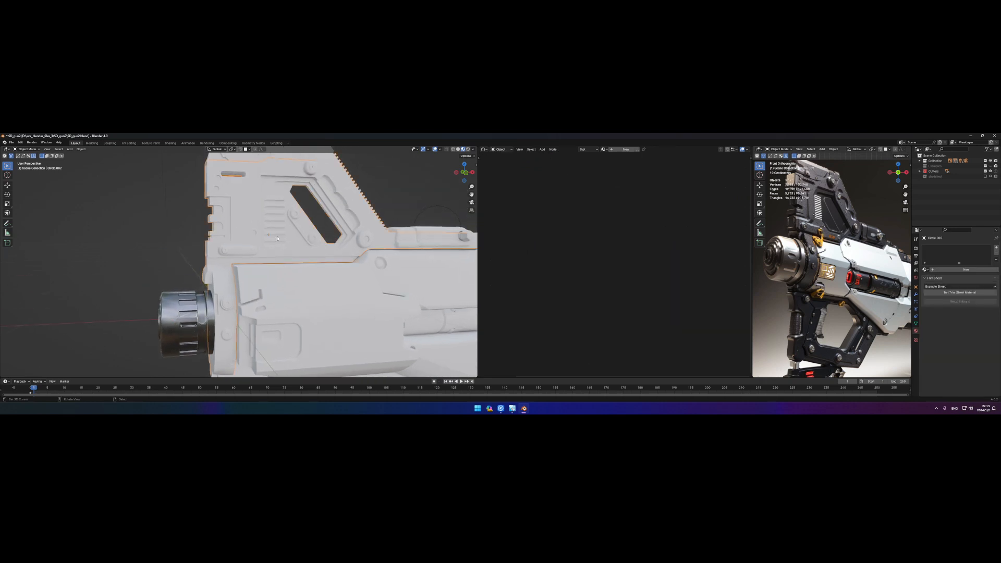
pyautogui.press('n')
pyautogui.click(449, 172)
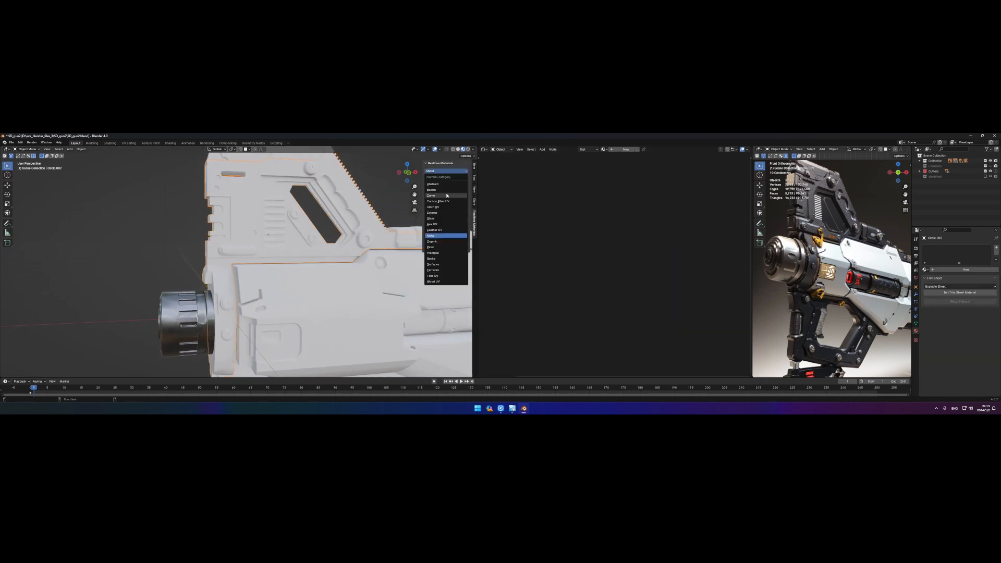
pyautogui.click(447, 190)
pyautogui.click(446, 196)
pyautogui.click(446, 171)
pyautogui.click(433, 212)
pyautogui.click(444, 199)
pyautogui.click(449, 171)
pyautogui.click(435, 230)
pyautogui.click(447, 172)
pyautogui.click(432, 241)
pyautogui.click(448, 171)
pyautogui.click(446, 254)
pyautogui.click(446, 172)
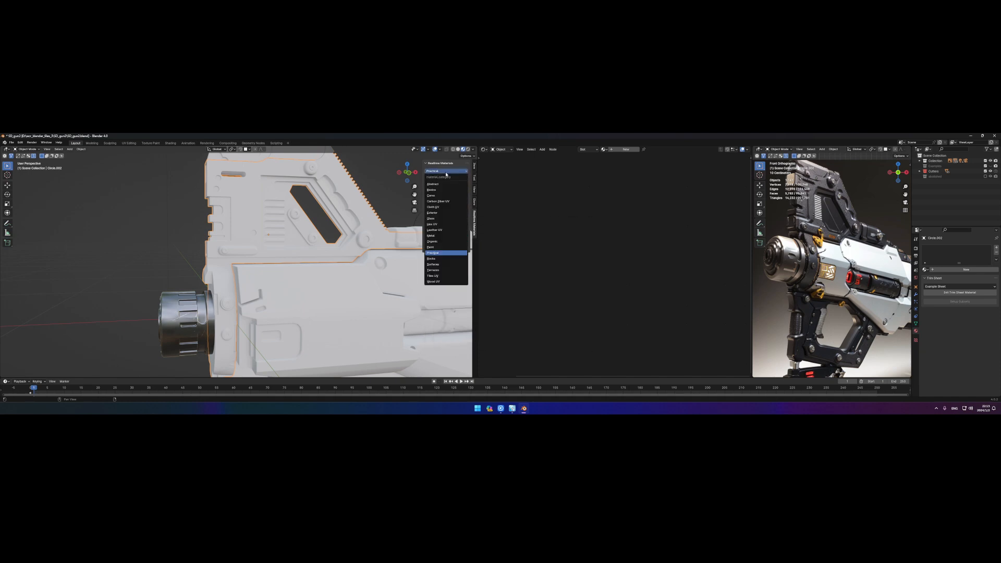
# Look through the Surfaces, Terrains, Tiles UV and Abstract material categories for a suitable frame material.
pyautogui.click(442, 265)
pyautogui.click(455, 200)
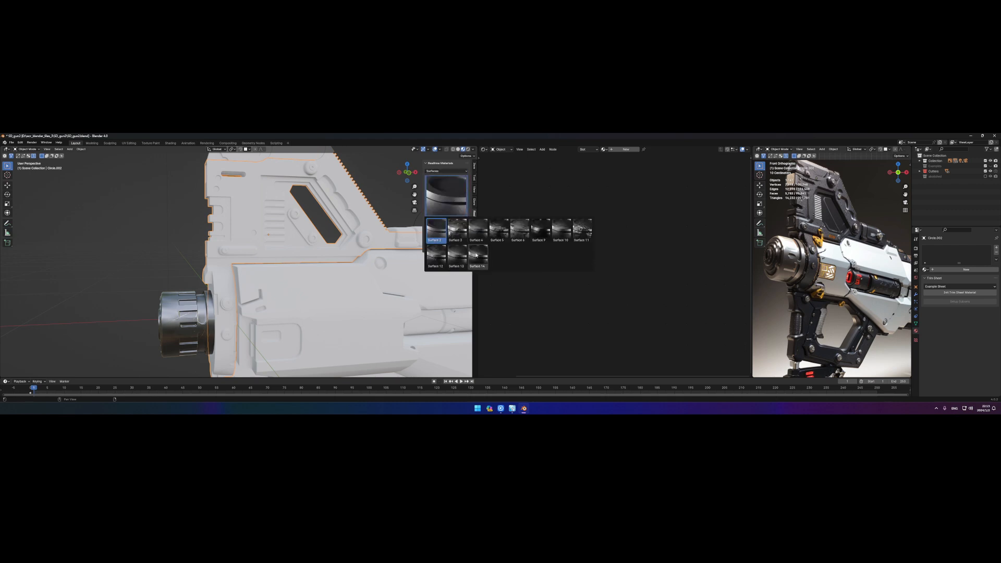
pyautogui.click(447, 172)
pyautogui.click(443, 270)
pyautogui.click(447, 172)
pyautogui.click(443, 276)
pyautogui.click(448, 171)
pyautogui.click(443, 281)
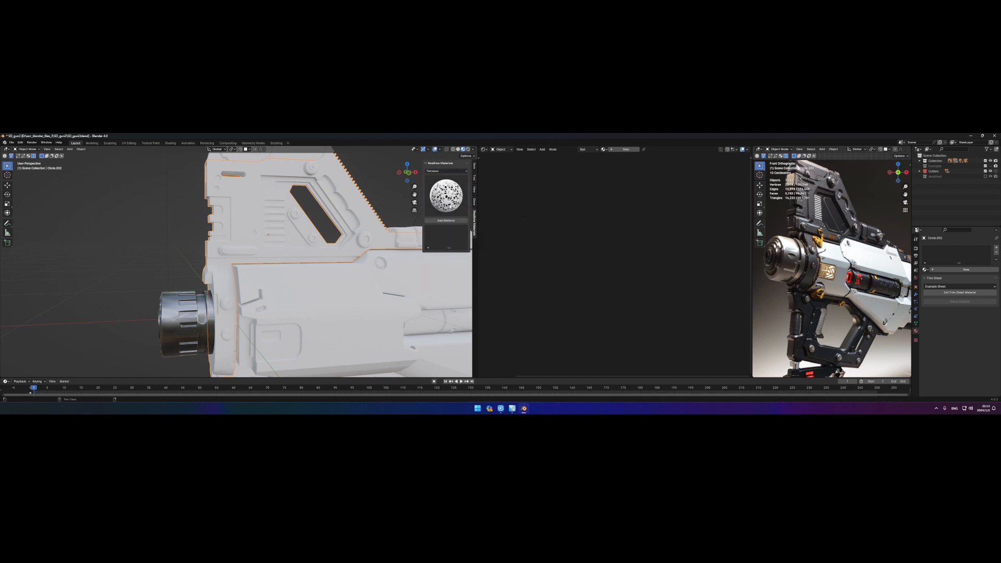
pyautogui.click(449, 173)
pyautogui.click(448, 183)
pyautogui.click(449, 199)
# Apply the Basic Plastic material from the Basics category to the gun's upper frame.
pyautogui.click(450, 172)
pyautogui.click(448, 189)
pyautogui.click(450, 200)
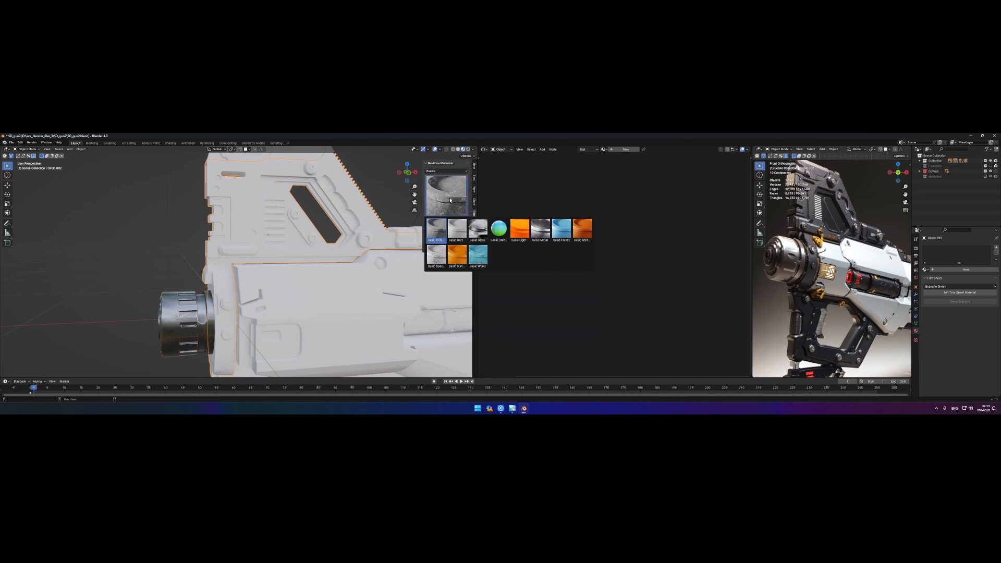
pyautogui.click(566, 233)
pyautogui.moveTo(276, 224); pyautogui.dragTo(297, 233, button='middle')
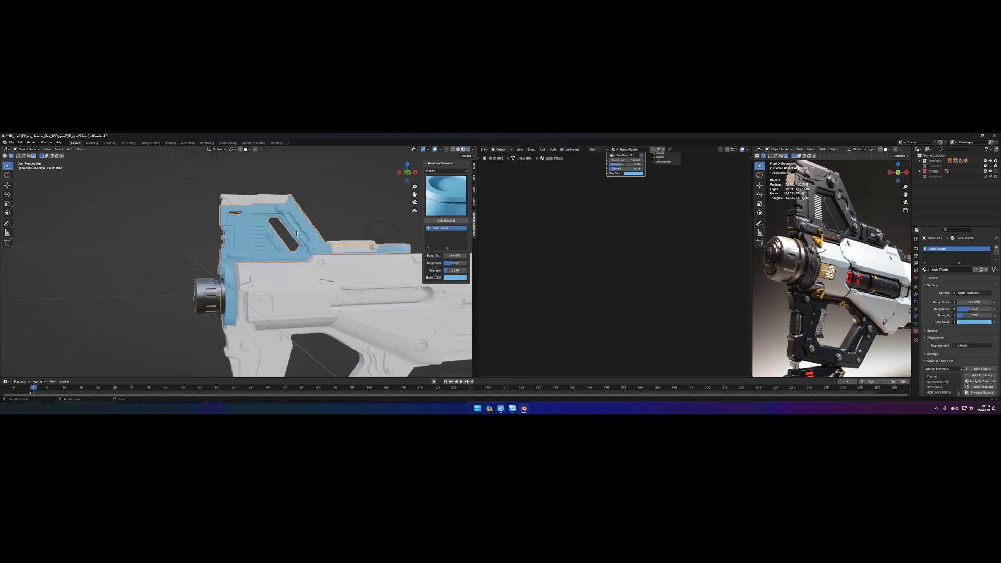
# Darken the Basic Plastic node's Base Color to a very dark grey.
pyautogui.moveTo(617, 204); pyautogui.dragTo(560, 305, button='middle')
pyautogui.scroll(4, 559, 306)
pyautogui.click(588, 262)
pyautogui.click(596, 202)
pyautogui.moveTo(623, 185); pyautogui.dragTo(623, 217)
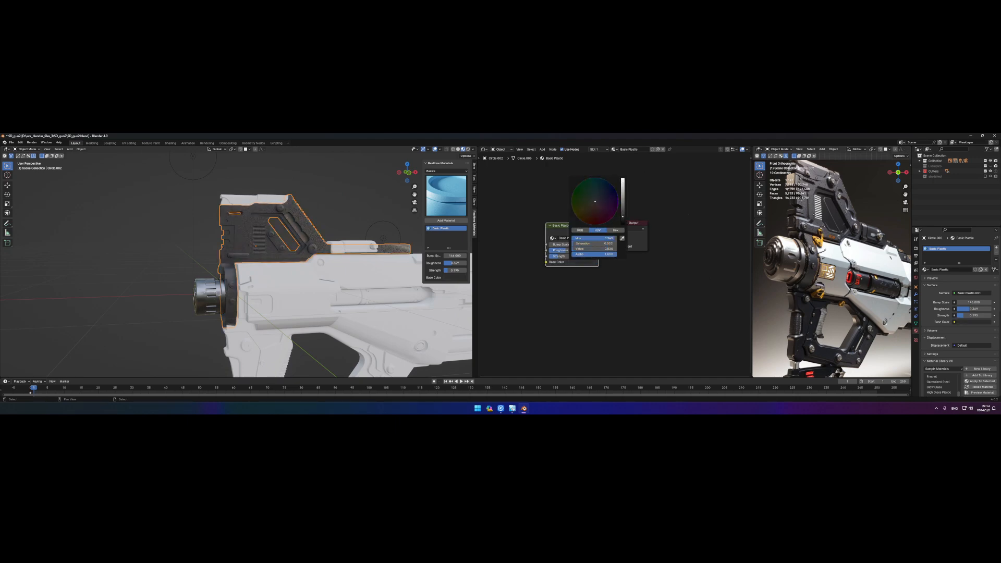
# Check the frame in rendered shading, darken its Base Color further to near black, and return to material preview.
pyautogui.press('z')
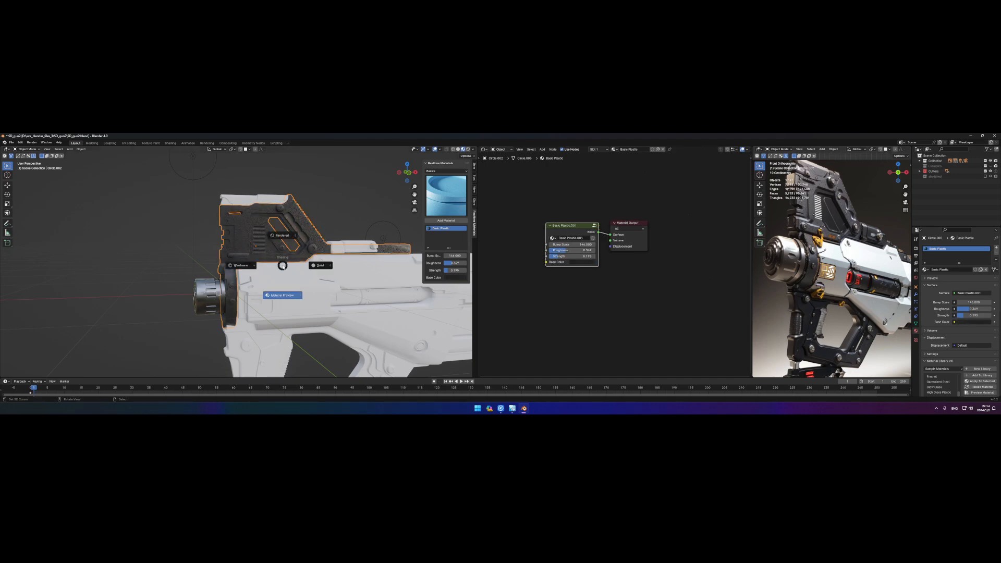
pyautogui.click(285, 254)
pyautogui.scroll(3, 290, 252)
pyautogui.click(588, 263)
pyautogui.moveTo(623, 216); pyautogui.dragTo(623, 219)
pyautogui.press('z')
pyautogui.click(292, 266)
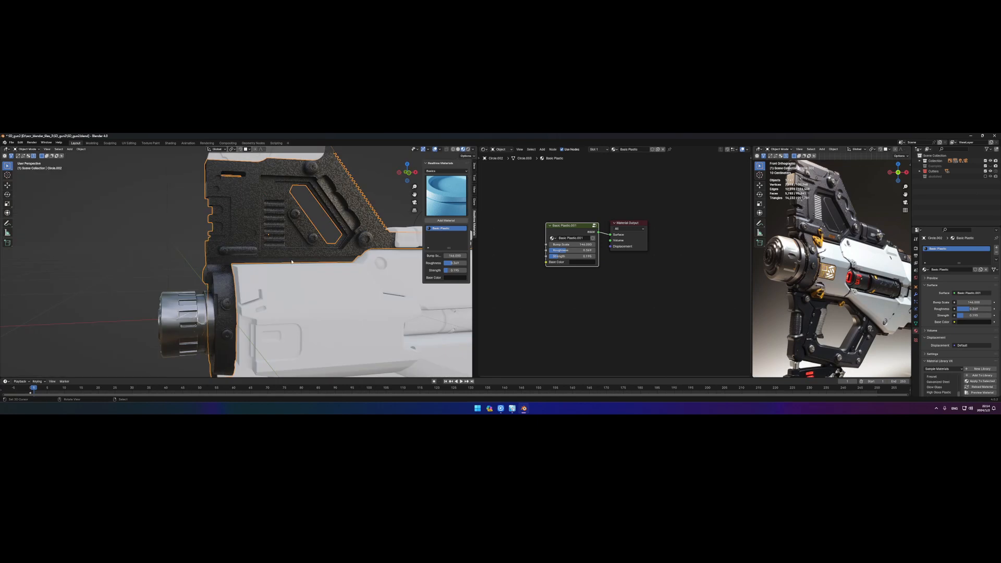
# Raise the Basic Plastic node's Bump Scale to 422.6 for a finer surface grain on the upper frame.
pyautogui.keyDown('shift'); pyautogui.moveTo(317, 246); pyautogui.dragTo(293, 261, button='middle'); pyautogui.keyUp('shift')
pyautogui.scroll(5, 552, 244)
pyautogui.rightClick(501, 408)
pyautogui.click(489, 394)
pyautogui.click(937, 410)
pyautogui.moveTo(535, 236); pyautogui.dragTo(561, 236)
pyautogui.keyDown('shift'); pyautogui.moveTo(276, 215); pyautogui.dragTo(280, 266, button='middle'); pyautogui.keyUp('shift')
pyautogui.scroll(3, 280, 265)
pyautogui.moveTo(554, 236); pyautogui.dragTo(586, 235)
# Hide the 3D viewport's sidebar and set the Basic Plastic node's Strength to 0.127.
pyautogui.keyDown('shift'); pyautogui.moveTo(307, 311); pyautogui.dragTo(331, 257, button='middle'); pyautogui.keyUp('shift')
pyautogui.press('n')
pyautogui.scroll(2, 331, 257)
pyautogui.moveTo(532, 253); pyautogui.dragTo(564, 244)
pyautogui.hotkey('ctrl', 'z')
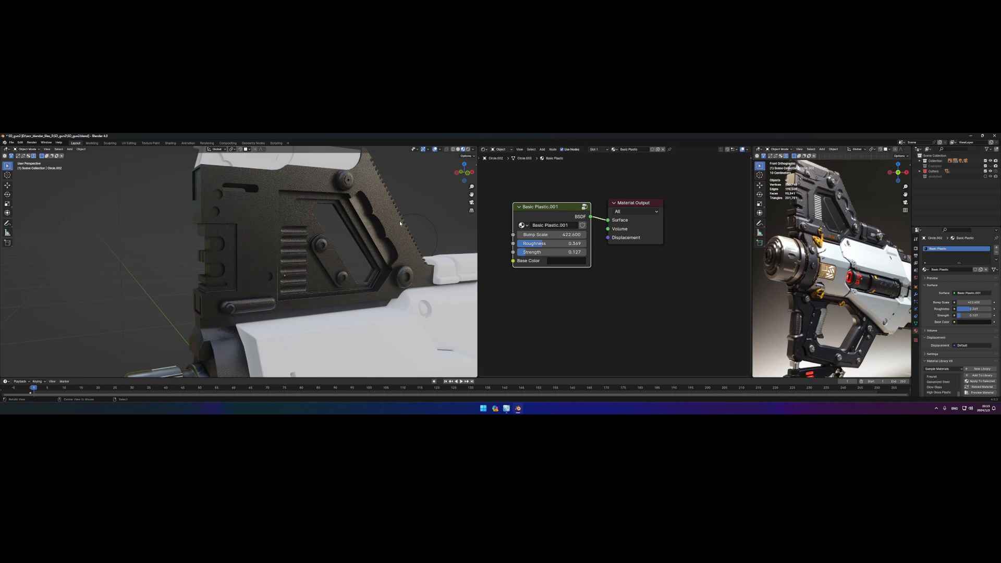
# Review the scratched metal node setup on the barrel, and reselect the upper frame.
pyautogui.keyDown('shift'); pyautogui.moveTo(400, 224); pyautogui.dragTo(375, 254, button='middle'); pyautogui.keyUp('shift')
pyautogui.scroll(-4, 552, 209)
pyautogui.moveTo(552, 208); pyautogui.dragTo(603, 234, button='middle')
pyautogui.moveTo(603, 235); pyautogui.dragTo(532, 269)
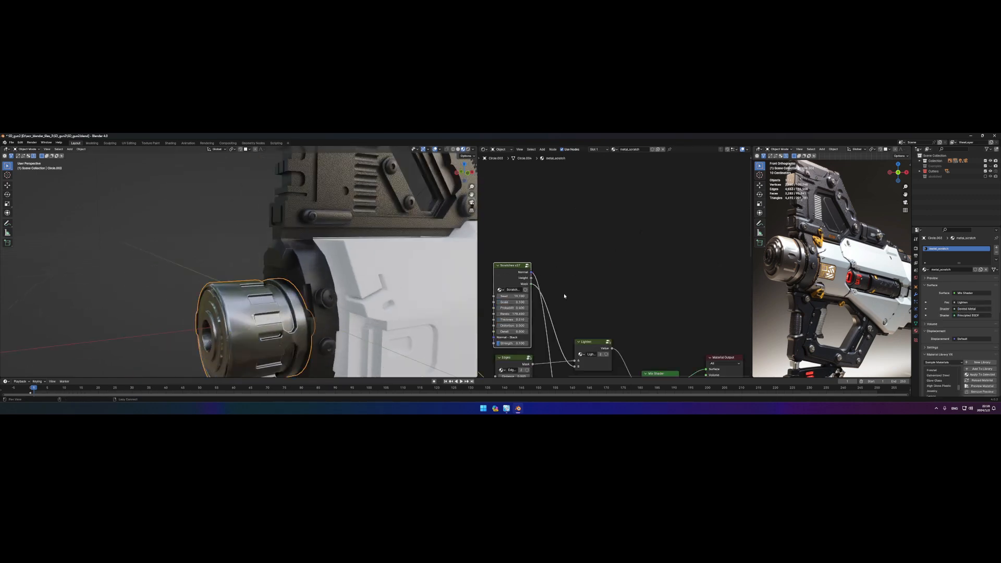
pyautogui.scroll(3, 565, 288)
pyautogui.moveTo(578, 259); pyautogui.dragTo(599, 341, button='middle')
pyautogui.scroll(-2, 587, 291)
pyautogui.moveTo(557, 312); pyautogui.dragTo(628, 271, button='middle')
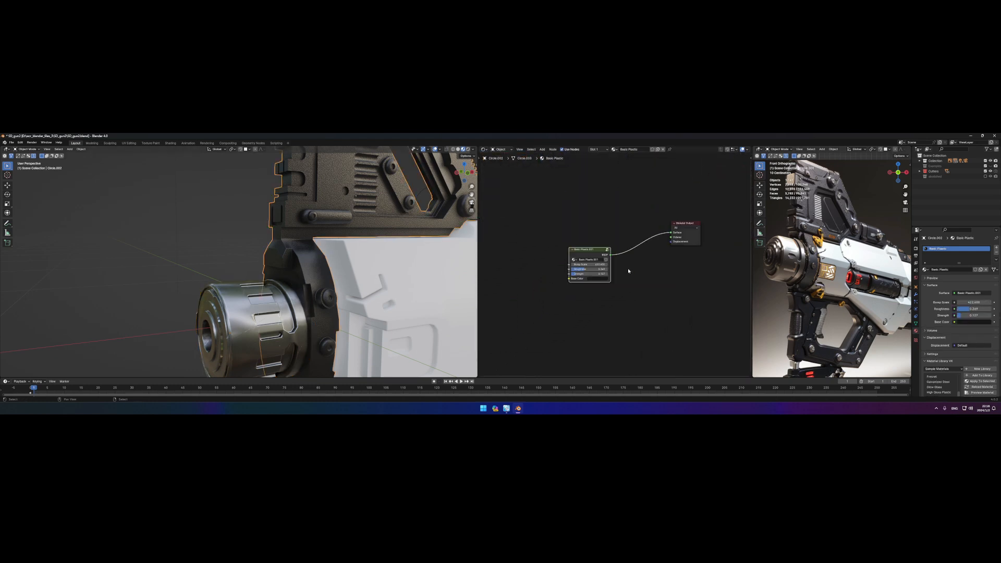
# Move the Material Output node away from Basic Plastic and show the node editor's library sidebar.
pyautogui.moveTo(628, 272); pyautogui.dragTo(575, 306, button='middle')
pyautogui.scroll(3, 575, 307)
pyautogui.moveTo(664, 245); pyautogui.dragTo(730, 230)
pyautogui.moveTo(585, 272); pyautogui.dragTo(613, 273, button='middle')
pyautogui.press('f')
pyautogui.press('n')
# Choose the Puddles texture from the Liquid category of the node library and add it to the material.
pyautogui.click(722, 189)
pyautogui.click(723, 173)
pyautogui.click(723, 190)
pyautogui.click(724, 193)
pyautogui.click(725, 173)
pyautogui.click(724, 194)
pyautogui.click(725, 194)
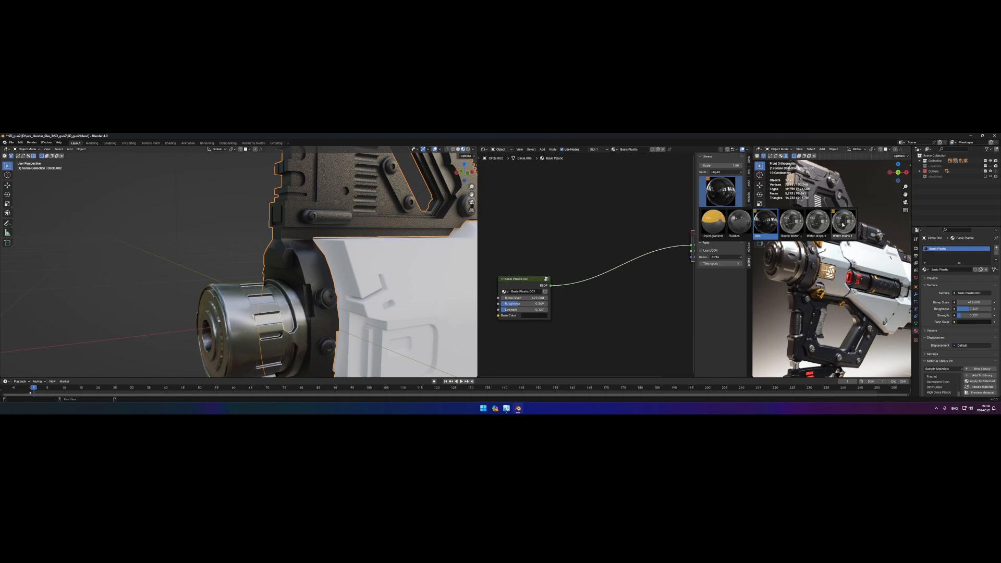
pyautogui.click(741, 225)
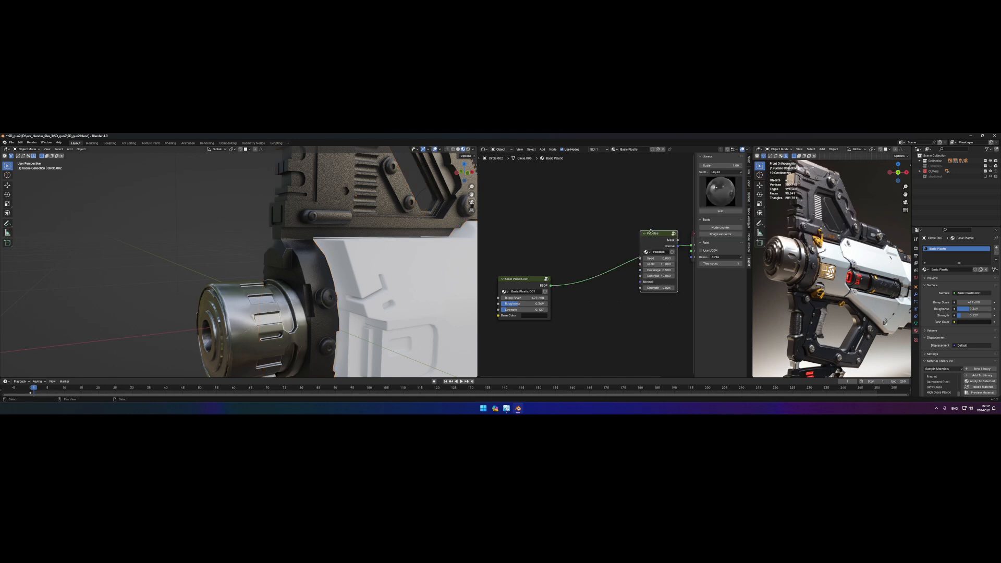
# Preview the Puddles mask on the upper frame and set its Coverage to 0.4.
pyautogui.moveTo(360, 261); pyautogui.dragTo(314, 258, button='middle')
pyautogui.scroll(2, 386, 247)
pyautogui.scroll(1, 585, 235)
pyautogui.moveTo(583, 235)
pyautogui.mouseDown()
pyautogui.moveTo(597, 235)
pyautogui.moveTo(573, 246)
pyautogui.moveTo(600, 241)
pyautogui.moveTo(589, 241)
pyautogui.mouseUp()
pyautogui.scroll(-4, 380, 264)
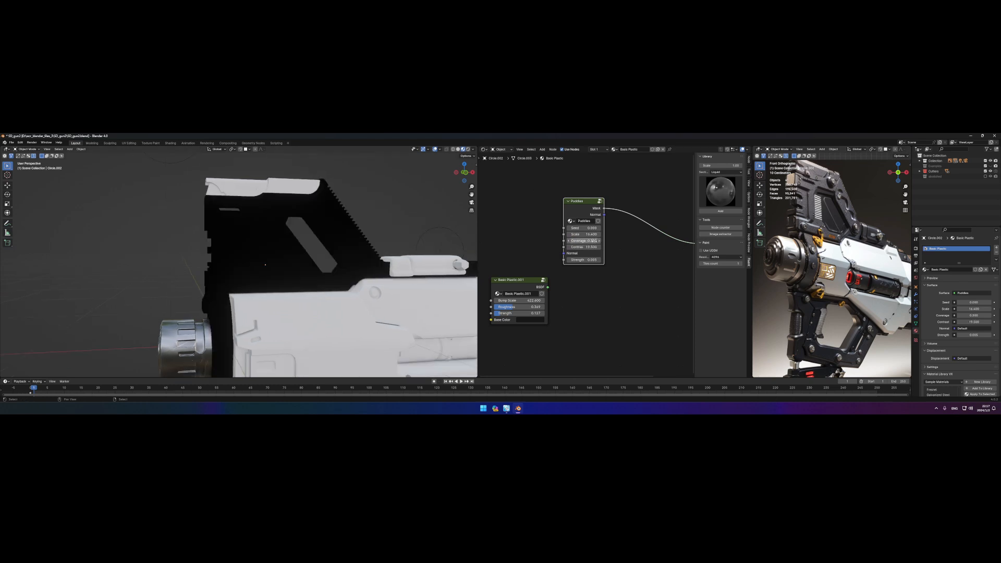
pyautogui.write('0.4')
pyautogui.press('Return')
# Place the Puddles node ahead of Basic Plastic and output the Basic Plastic shader again.
pyautogui.moveTo(584, 202); pyautogui.dragTo(546, 201)
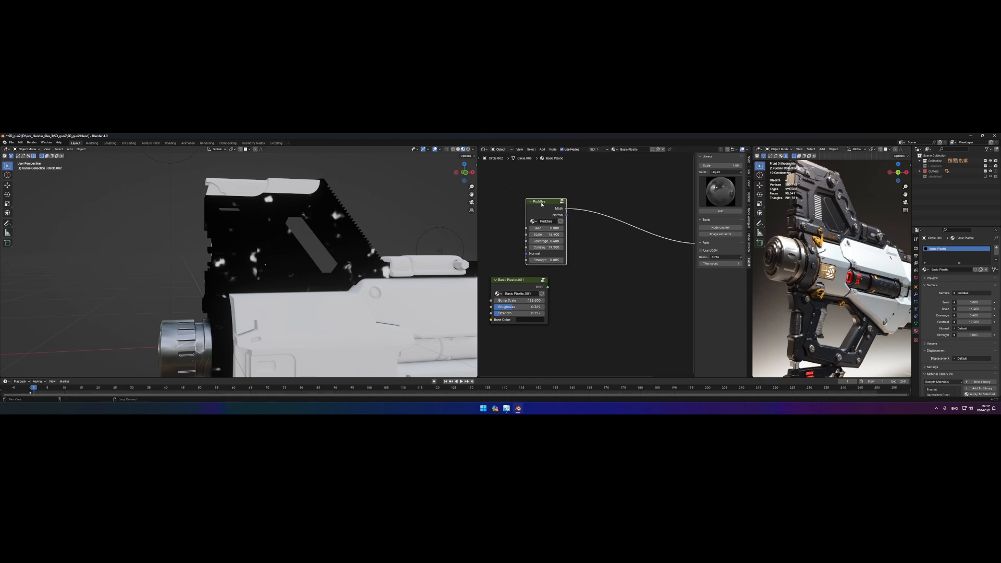
pyautogui.moveTo(546, 202); pyautogui.dragTo(585, 201, button='middle')
pyautogui.moveTo(585, 201); pyautogui.dragTo(526, 207)
pyautogui.moveTo(526, 207); pyautogui.dragTo(564, 205, button='middle')
pyautogui.moveTo(563, 205); pyautogui.dragTo(514, 266)
pyautogui.keyDown('ctrl'); pyautogui.keyDown('shift'); pyautogui.click(597, 279); pyautogui.keyUp('shift'); pyautogui.keyUp('ctrl')
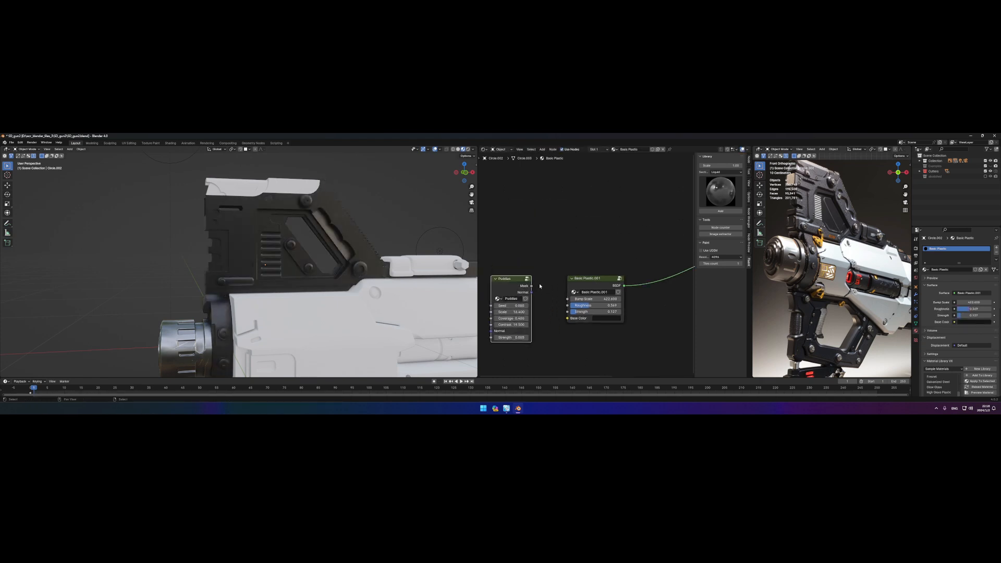
# Connect the Puddles Mask output to the Basic Plastic node's Roughness input.
pyautogui.scroll(1, 540, 286)
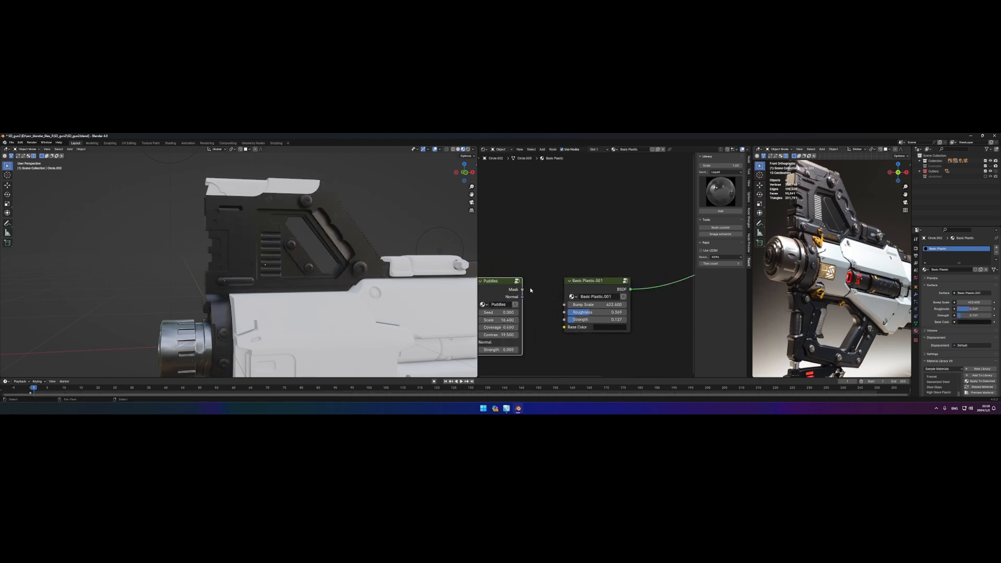
pyautogui.moveTo(548, 315); pyautogui.dragTo(565, 312)
pyautogui.scroll(4, 345, 199)
pyautogui.moveTo(346, 200); pyautogui.dragTo(334, 253, button='middle')
pyautogui.moveTo(509, 277); pyautogui.dragTo(584, 245, button='middle')
pyautogui.moveTo(566, 250); pyautogui.dragTo(528, 271)
# Insert an Invert Color node between Puddles and the Roughness input and lower its Fac to 0.4.
pyautogui.hotkey('shift', 'a')
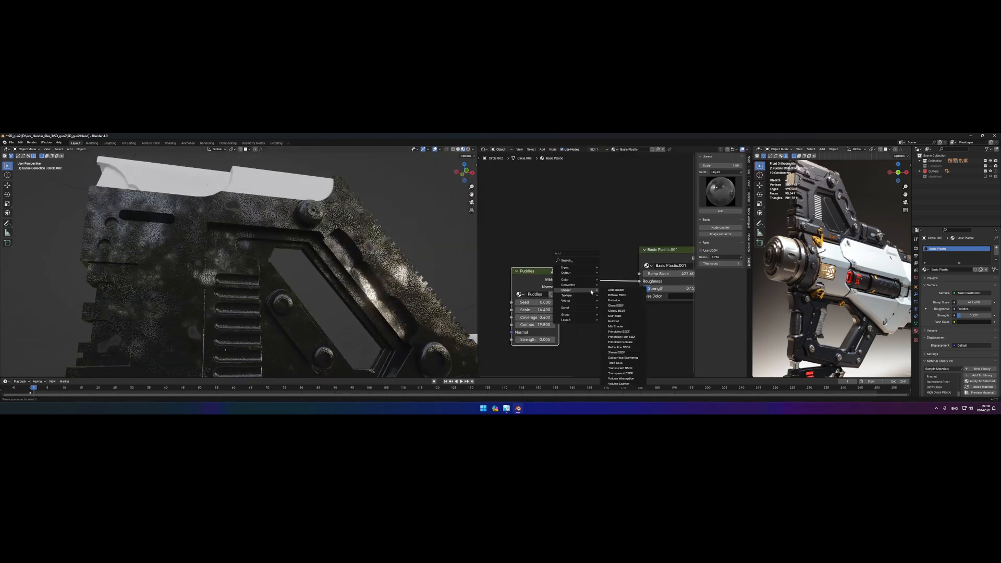
pyautogui.moveTo(583, 282)
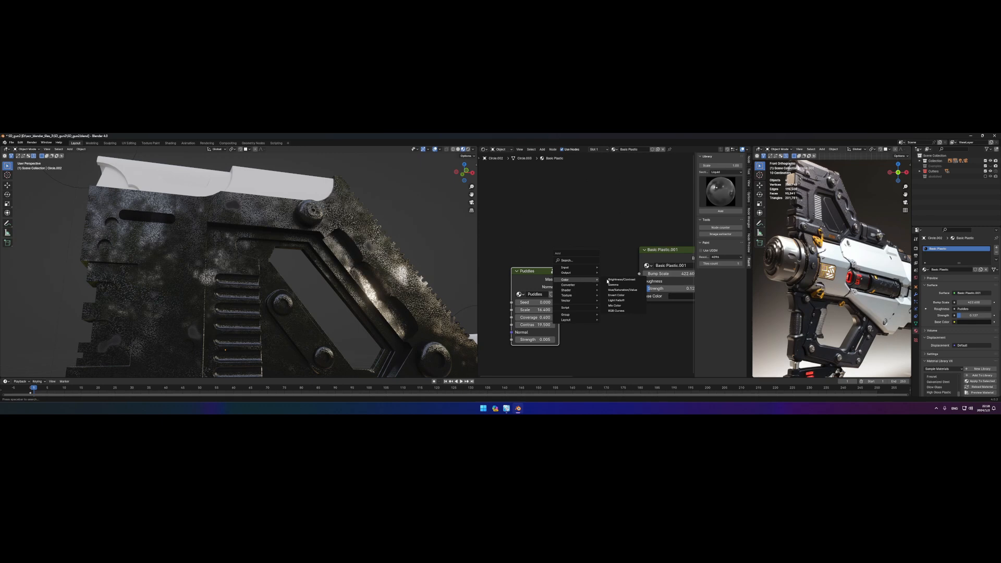
pyautogui.click(617, 295)
pyautogui.click(587, 272)
pyautogui.moveTo(356, 258); pyautogui.dragTo(323, 262, button='middle')
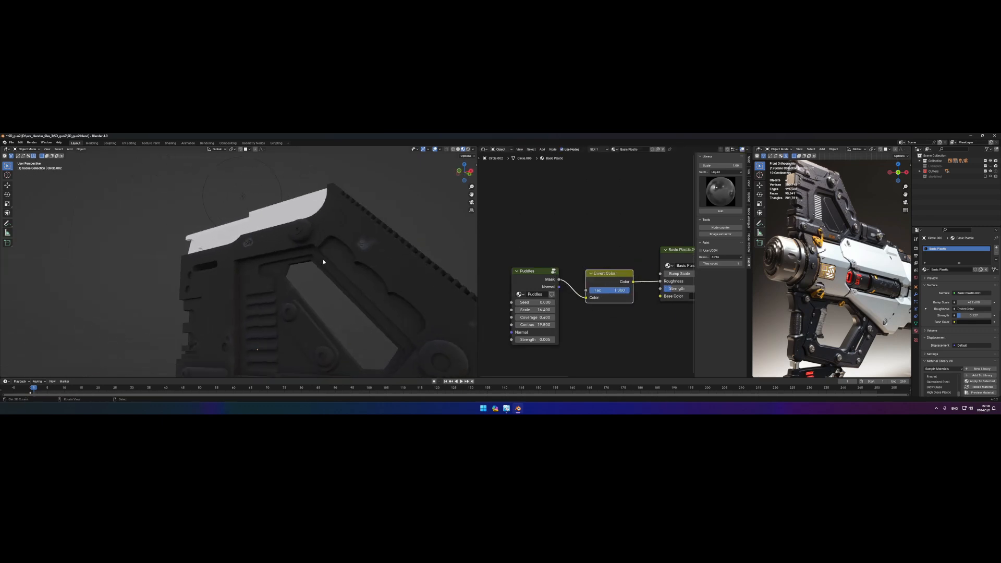
pyautogui.moveTo(618, 290); pyautogui.dragTo(584, 290)
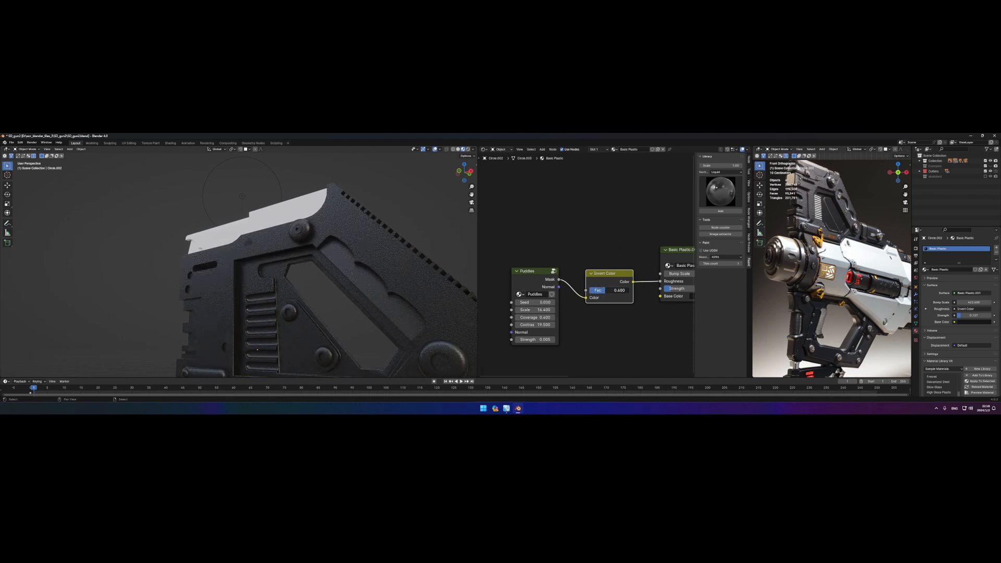
# Set the Invert Color node's Fac to 0.45 and increase the Puddles Scale, checking the roughness variation on the frame.
pyautogui.moveTo(348, 259); pyautogui.dragTo(401, 260, button='middle')
pyautogui.scroll(-3, 395, 263)
pyautogui.scroll(3, 401, 260)
pyautogui.moveTo(593, 265)
pyautogui.mouseDown(button='middle')
pyautogui.moveTo(547, 276)
pyautogui.moveTo(584, 260)
pyautogui.mouseUp(button='middle')
pyautogui.scroll(1, 584, 260)
pyautogui.click(541, 315)
pyautogui.scroll(-6, 319, 263)
pyautogui.scroll(5, 317, 272)
pyautogui.moveTo(323, 261)
pyautogui.mouseDown(button='middle')
pyautogui.moveTo(317, 273)
pyautogui.moveTo(334, 270)
pyautogui.mouseUp(button='middle')
pyautogui.write('.45')
pyautogui.press('Return')
pyautogui.moveTo(526, 307); pyautogui.dragTo(613, 286)
pyautogui.moveTo(360, 256); pyautogui.dragTo(298, 268, button='middle')
pyautogui.scroll(3, 305, 268)
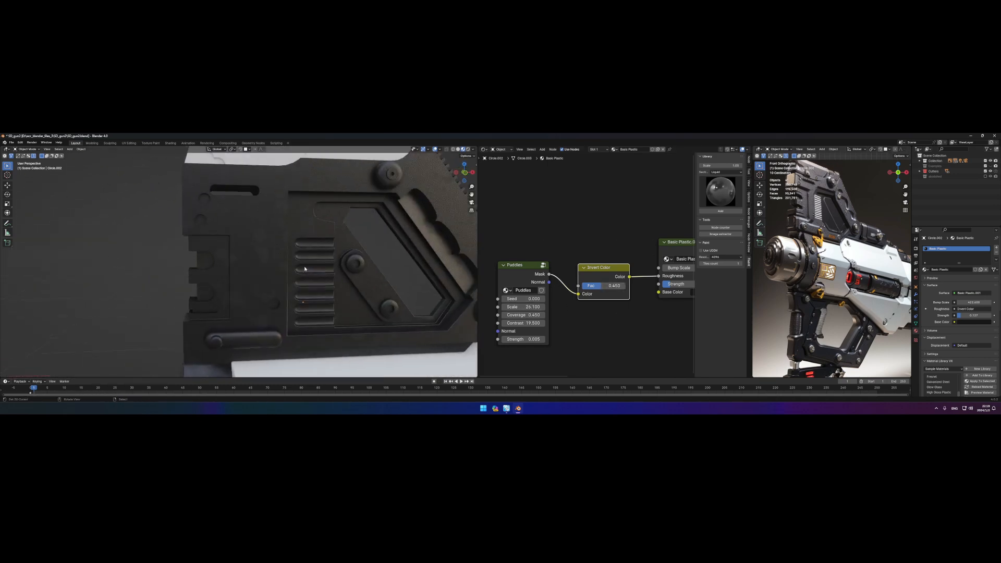
# Bring the Basic Plastic node and its output into view and save the file.
pyautogui.moveTo(605, 283); pyautogui.dragTo(563, 296, button='middle')
pyautogui.scroll(-5, 557, 265)
pyautogui.scroll(-3, 563, 277)
pyautogui.moveTo(644, 243); pyautogui.dragTo(584, 283, button='middle')
pyautogui.scroll(1, 575, 279)
pyautogui.hotkey('ctrl', 's')
# Add an All Edges mask node above the plastic nodes and preview it on the frame.
pyautogui.click(564, 307)
pyautogui.press('Tab')
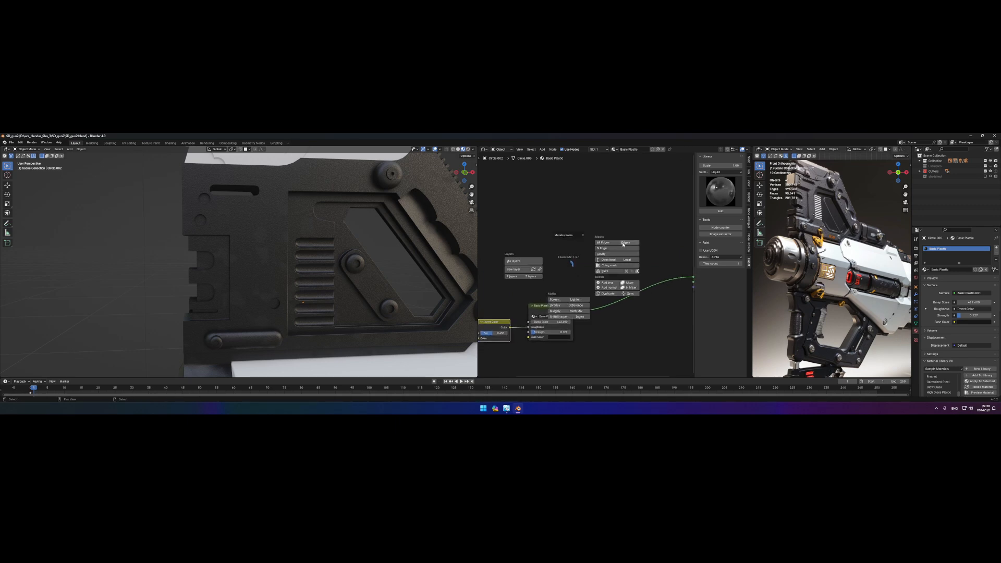
pyautogui.press('Tab')
pyautogui.click(564, 253)
pyautogui.scroll(-5, 564, 252)
pyautogui.hotkey('ctrl', 'v')
pyautogui.click(530, 257)
pyautogui.keyDown('ctrl'); pyautogui.keyDown('shift'); pyautogui.click(529, 256); pyautogui.keyUp('shift'); pyautogui.keyUp('ctrl')
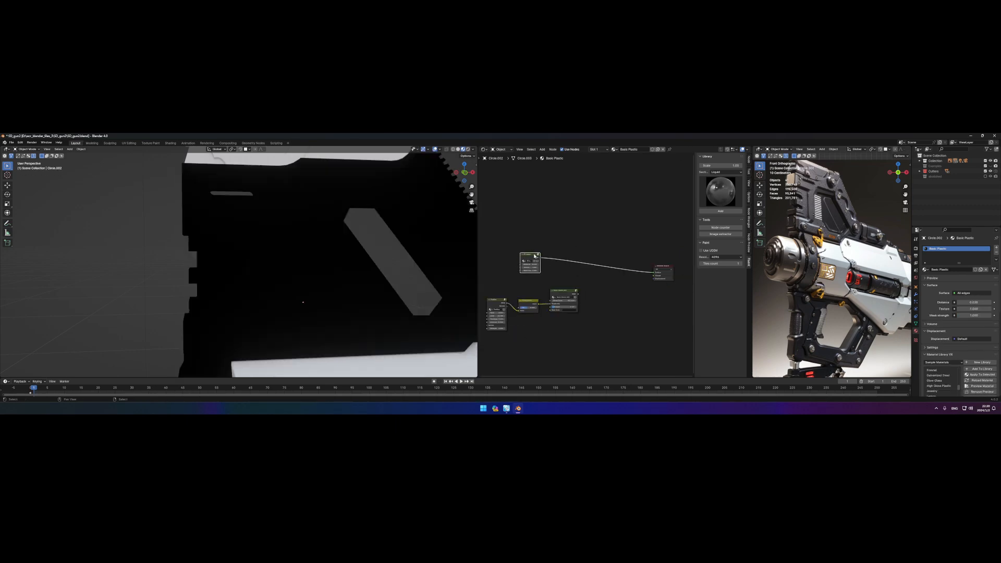
# Examine the nodes inside the All Edges group and how its mask shows on the frame.
pyautogui.scroll(2, 528, 258)
pyautogui.moveTo(527, 258); pyautogui.dragTo(559, 262, button='middle')
pyautogui.moveTo(313, 271); pyautogui.dragTo(396, 266, button='middle')
pyautogui.press('Tab')
pyautogui.press('Home')
pyautogui.scroll(2, 619, 275)
pyautogui.moveTo(620, 275); pyautogui.dragTo(571, 275, button='middle')
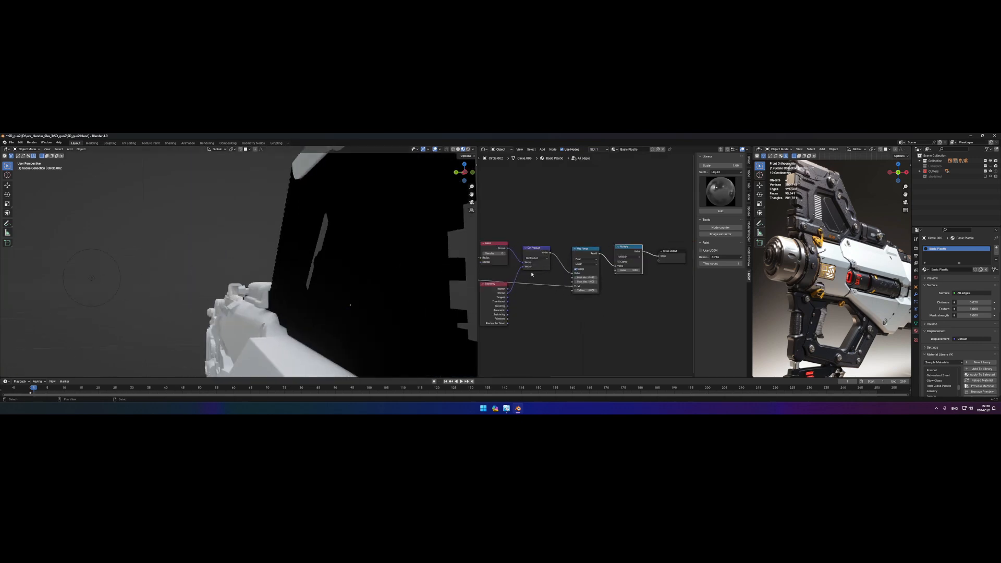
pyautogui.press('Tab')
# Check the edge mask in different shading modes and set the render engine to Cycles.
pyautogui.press('z')
pyautogui.moveTo(408, 282)
pyautogui.mouseDown(button='middle')
pyautogui.moveTo(351, 277)
pyautogui.moveTo(370, 289)
pyautogui.mouseUp(button='middle')
pyautogui.click(916, 249)
pyautogui.click(977, 249)
pyautogui.click(977, 254)
pyautogui.press('z')
pyautogui.click(424, 293)
pyautogui.click(962, 248)
pyautogui.click(958, 264)
# Replace the All Edges node with an Edges mask node and preview it on the frame.
pyautogui.press('x')
pyautogui.press('f')
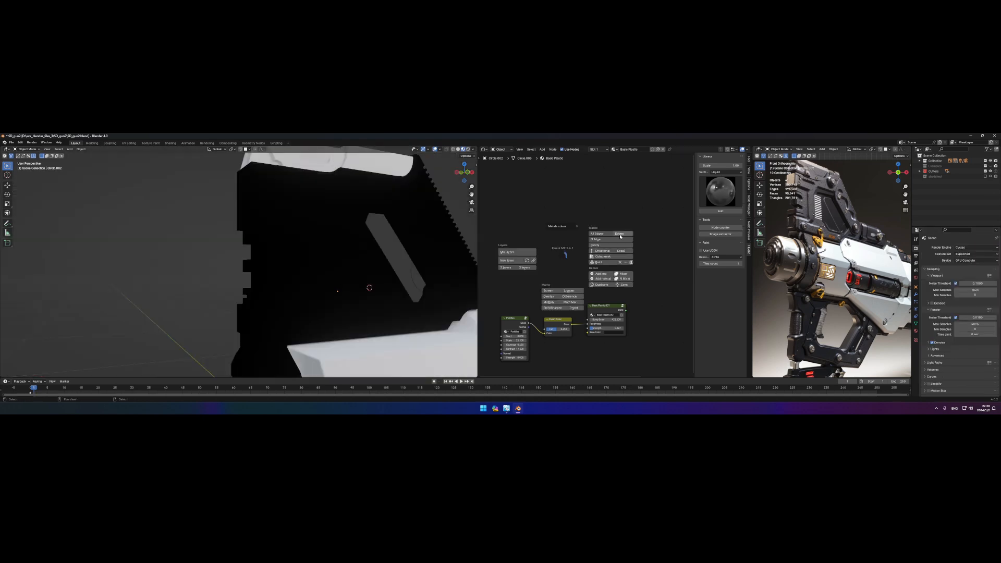
pyautogui.click(593, 263)
pyautogui.scroll(-2, 586, 265)
pyautogui.moveTo(567, 298); pyautogui.dragTo(570, 267)
pyautogui.keyDown('ctrl'); pyautogui.keyDown('shift'); pyautogui.click(567, 277); pyautogui.keyUp('shift'); pyautogui.keyUp('ctrl')
pyautogui.scroll(3, 355, 247)
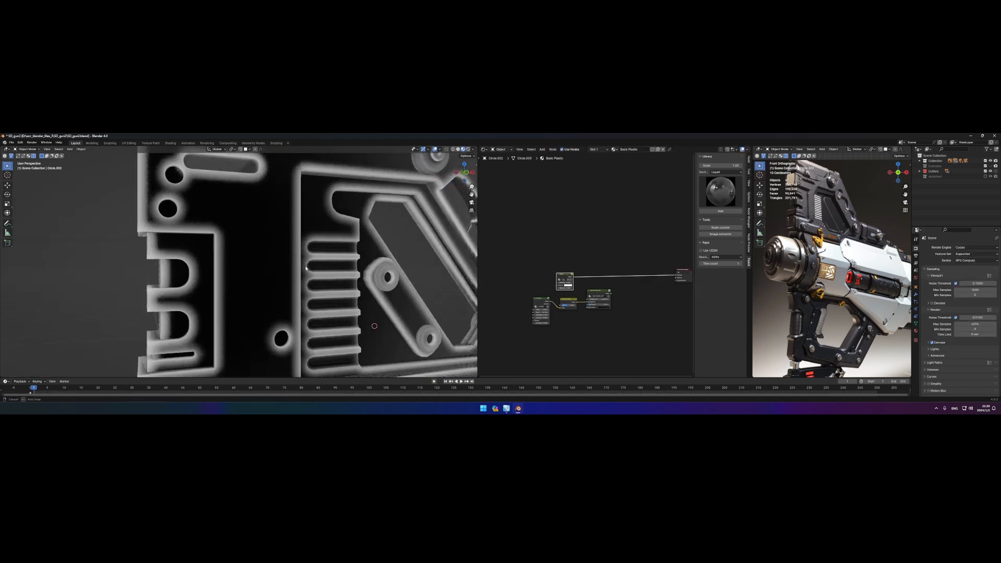
# Inspect the Edges mask on the frame and the nodes inside its group.
pyautogui.moveTo(346, 250); pyautogui.dragTo(422, 253, button='middle')
pyautogui.scroll(3, 582, 270)
pyautogui.press('Tab')
pyautogui.moveTo(605, 265); pyautogui.dragTo(580, 283, button='middle')
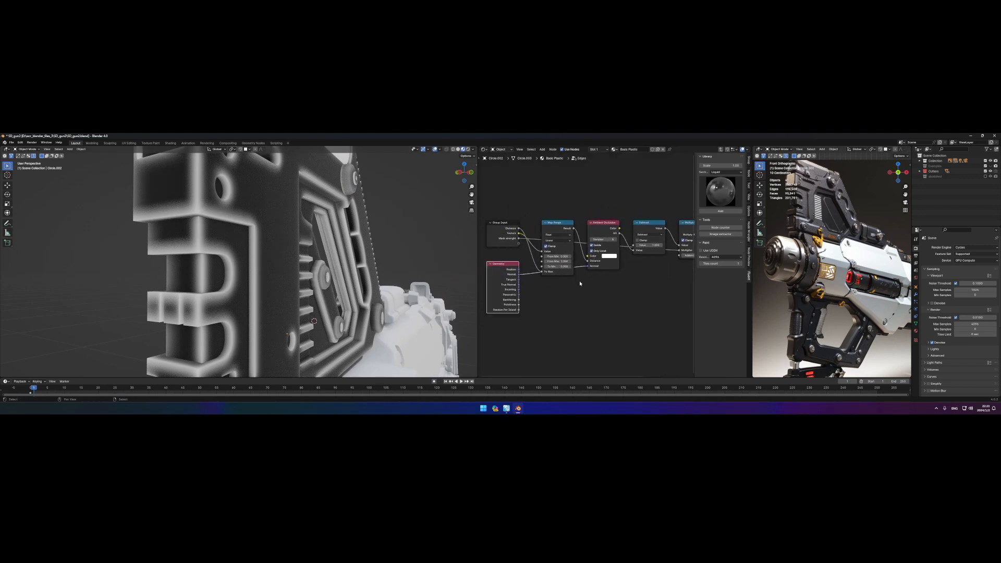
pyautogui.press('Tab')
pyautogui.scroll(1, 567, 270)
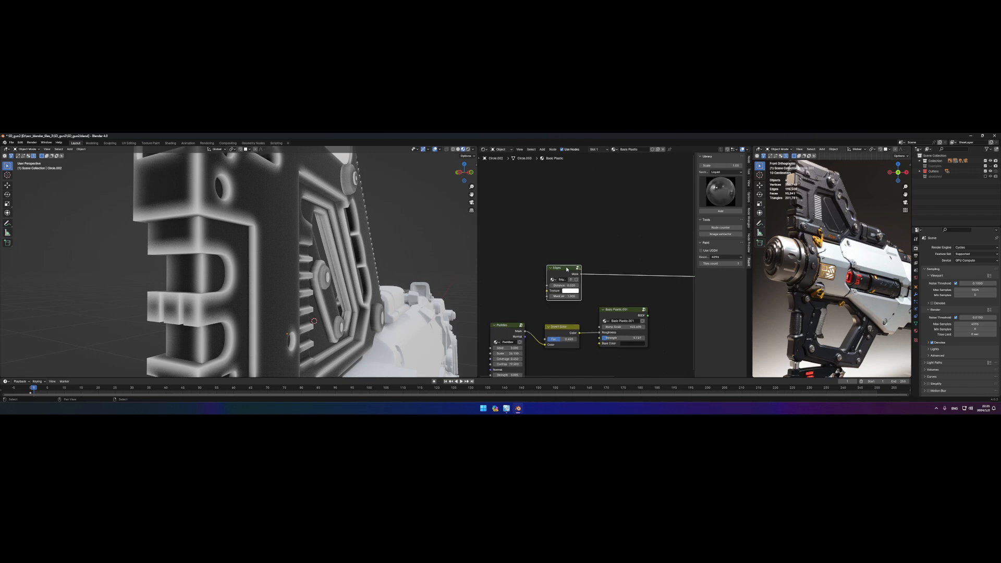
# Delete the Edges node, add an All Edges mask node instead, and preview its mask.
pyautogui.press('x')
pyautogui.press('f')
pyautogui.click(607, 264)
pyautogui.scroll(-5, 584, 267)
pyautogui.click(590, 289)
pyautogui.moveTo(611, 298); pyautogui.dragTo(603, 265)
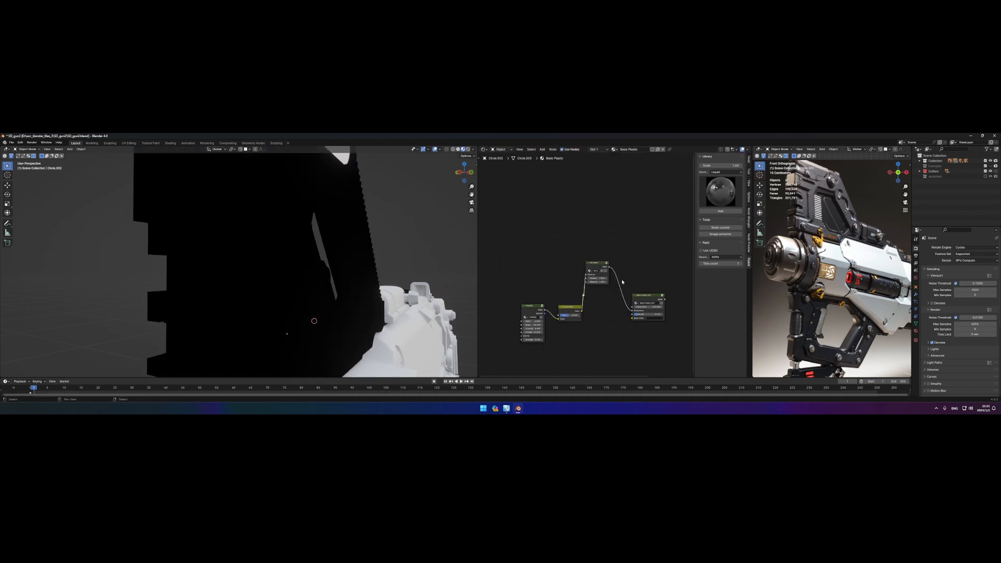
pyautogui.keyDown('ctrl'); pyautogui.keyDown('shift'); pyautogui.click(645, 297); pyautogui.keyUp('shift'); pyautogui.keyUp('ctrl')
pyautogui.click(597, 263)
pyautogui.keyDown('ctrl'); pyautogui.keyDown('shift'); pyautogui.click(597, 263); pyautogui.keyUp('shift'); pyautogui.keyUp('ctrl')
# Switch the viewport to rendered shading, inspect the edge mask up close, and set its Distance to 0.01.
pyautogui.click(467, 149)
pyautogui.moveTo(318, 250); pyautogui.dragTo(250, 251, button='middle')
pyautogui.scroll(3, 588, 265)
pyautogui.scroll(-4, 307, 281)
pyautogui.keyDown('shift'); pyautogui.moveTo(307, 297); pyautogui.dragTo(365, 204, button='middle'); pyautogui.keyUp('shift')
pyautogui.scroll(4, 307, 257)
pyautogui.keyDown('shift'); pyautogui.moveTo(438, 178); pyautogui.dragTo(294, 303, button='middle'); pyautogui.keyUp('shift')
pyautogui.moveTo(607, 269); pyautogui.dragTo(572, 269, button='middle')
pyautogui.scroll(7, 572, 268)
pyautogui.click(558, 283)
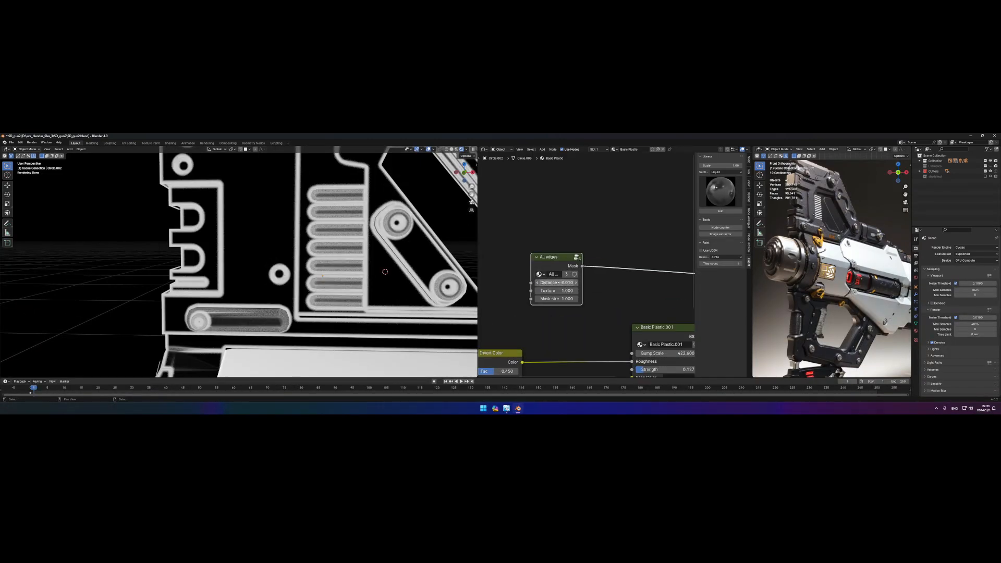
pyautogui.moveTo(511, 284); pyautogui.dragTo(565, 286, button='middle')
pyautogui.scroll(-3, 370, 240)
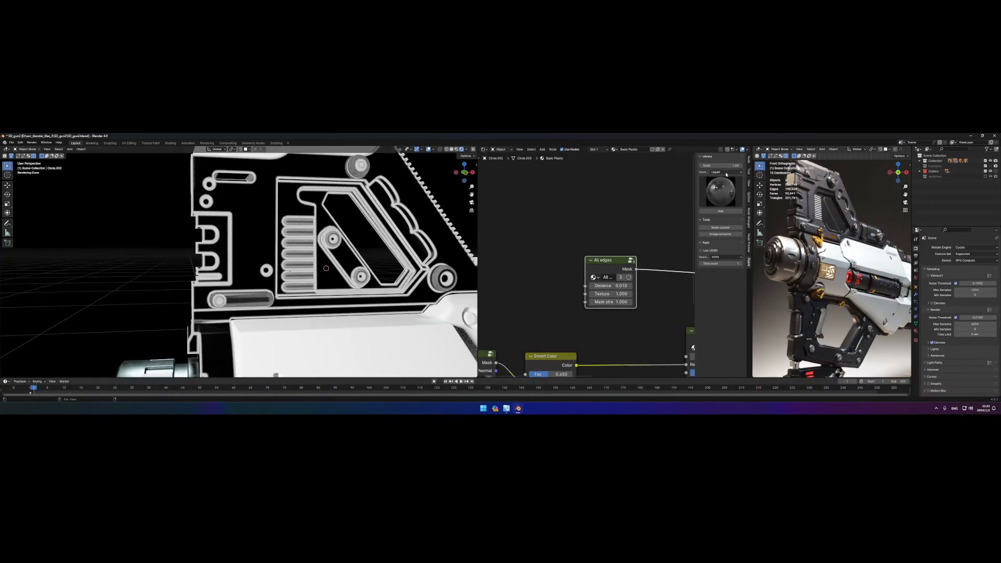
# Add Grunge 05 from the Grunges category and connect its Result to the All Edges node's Texture input.
pyautogui.click(726, 172)
pyautogui.click(726, 195)
pyautogui.click(726, 191)
pyautogui.click(844, 223)
pyautogui.click(721, 211)
pyautogui.moveTo(545, 261); pyautogui.dragTo(586, 294)
# Set the All Edges node's Distance to 0.005 and space the Grunge 05 node farther from it.
pyautogui.scroll(3, 319, 254)
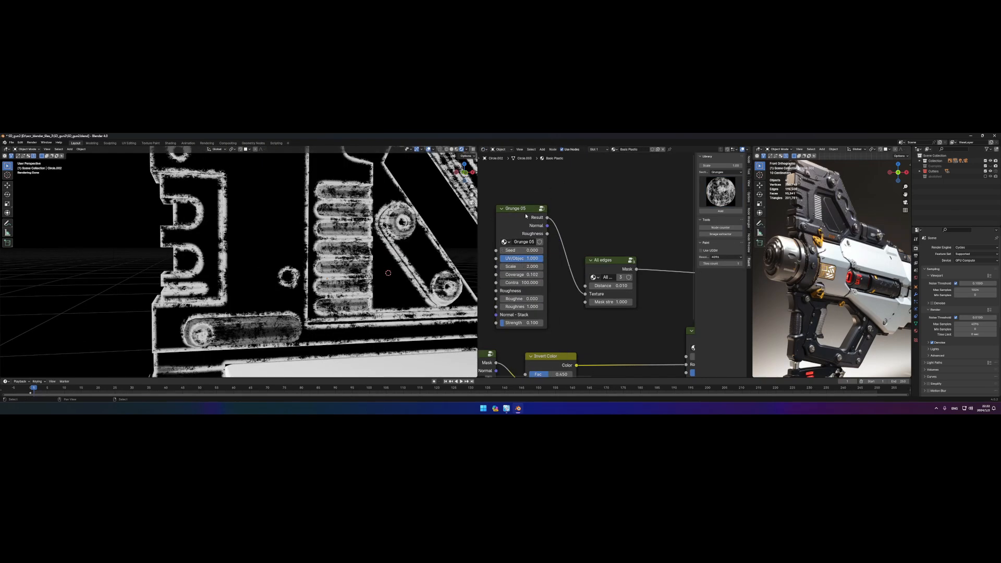
pyautogui.write('0.005')
pyautogui.press('Return')
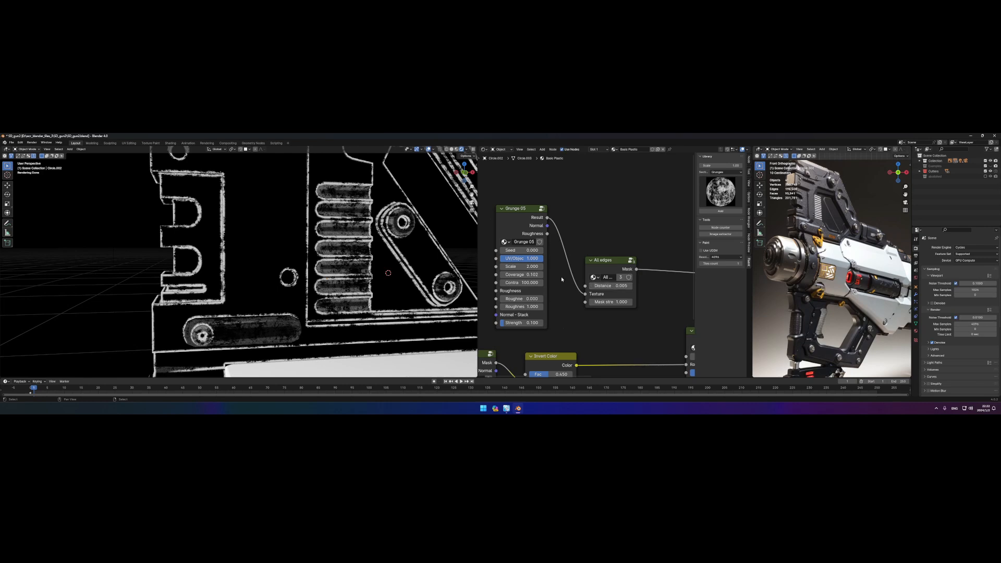
pyautogui.keyDown('alt'); pyautogui.moveTo(565, 282); pyautogui.dragTo(610, 288); pyautogui.keyUp('alt')
pyautogui.moveTo(569, 215); pyautogui.dragTo(537, 199)
pyautogui.keyDown('alt'); pyautogui.moveTo(588, 241); pyautogui.dragTo(593, 247); pyautogui.keyUp('alt')
pyautogui.scroll(-3, 568, 268)
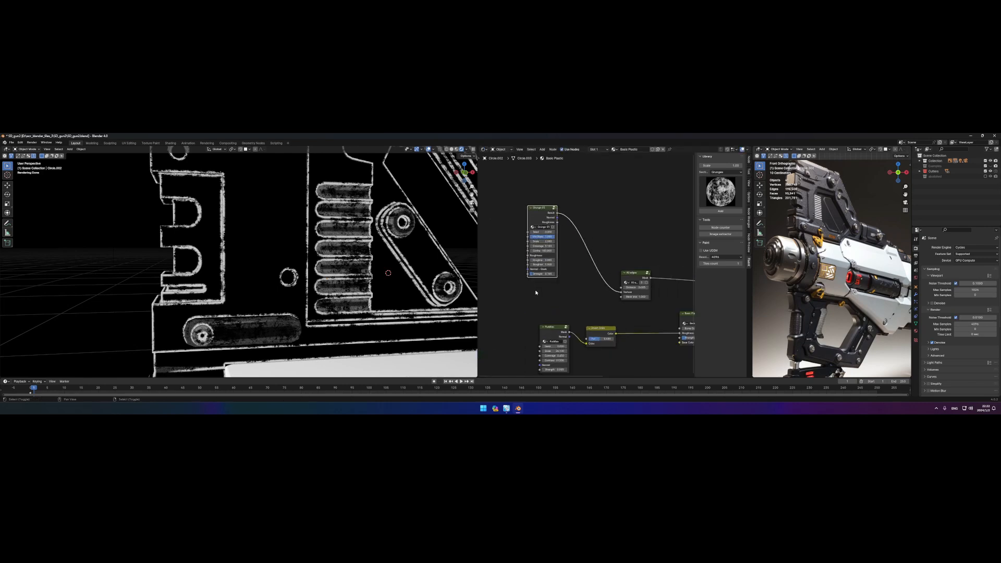
pyautogui.press('Escape')
pyautogui.scroll(3, 587, 263)
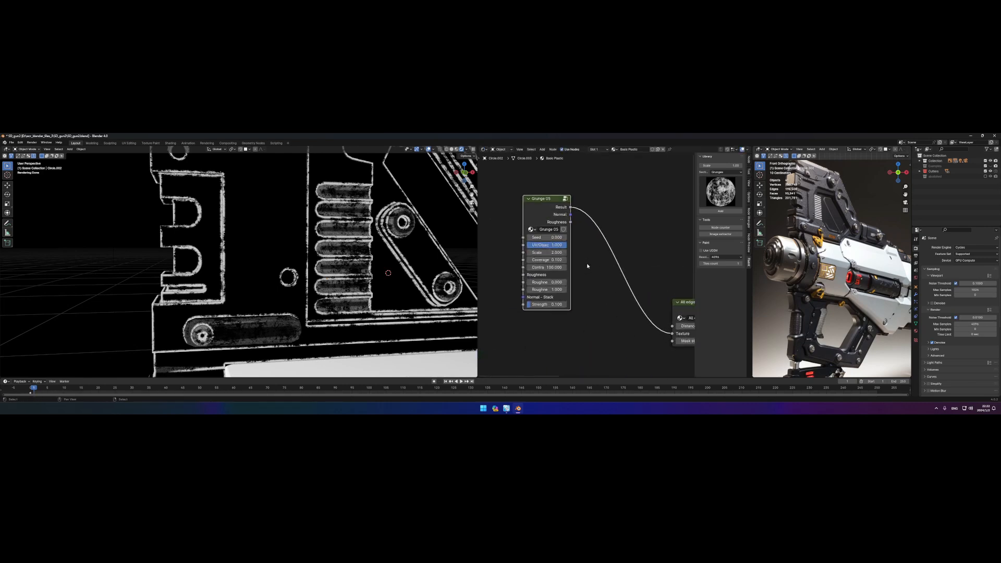
# Increase the Grunge 05 node's Scale and preview the grunge texture directly on the frame.
pyautogui.moveTo(547, 253)
pyautogui.mouseDown()
pyautogui.moveTo(539, 253)
pyautogui.moveTo(563, 253)
pyautogui.mouseUp()
pyautogui.keyDown('ctrl'); pyautogui.keyDown('shift'); pyautogui.click(556, 216); pyautogui.keyUp('shift'); pyautogui.keyUp('ctrl')
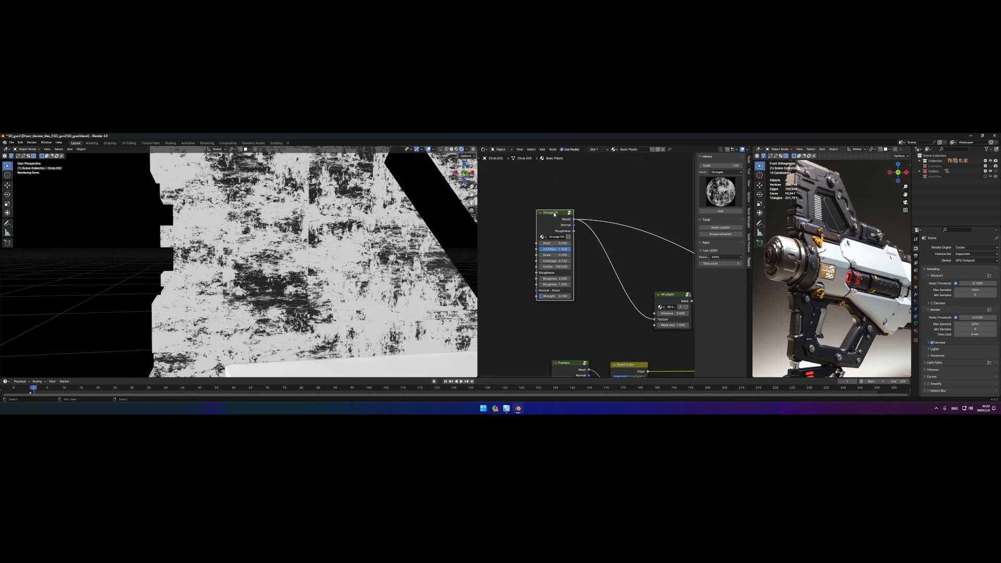
pyautogui.moveTo(555, 216); pyautogui.dragTo(537, 214)
pyautogui.keyDown('shift'); pyautogui.moveTo(575, 253); pyautogui.dragTo(555, 270, button='middle'); pyautogui.keyUp('shift')
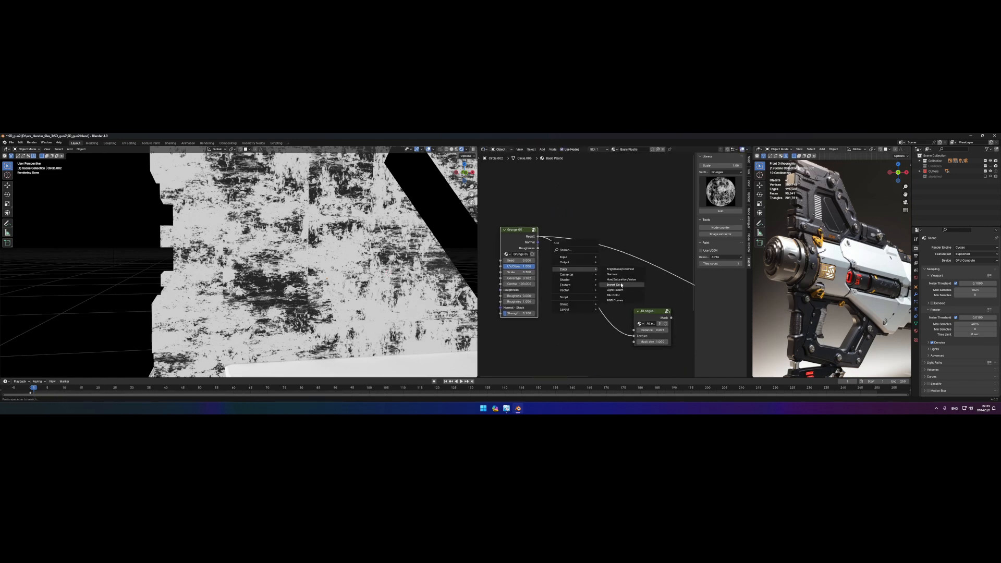
# Insert an Invert Color node between Grunge 05 and the All Edges Texture input, and check the edge mask on the frame.
pyautogui.click(621, 284)
pyautogui.click(589, 320)
pyautogui.keyDown('ctrl'); pyautogui.keyDown('shift'); pyautogui.click(647, 315); pyautogui.keyUp('shift'); pyautogui.keyUp('ctrl')
pyautogui.scroll(1, 583, 310)
pyautogui.moveTo(573, 330)
pyautogui.mouseDown()
pyautogui.moveTo(542, 330)
pyautogui.moveTo(580, 329)
pyautogui.mouseUp()
pyautogui.moveTo(443, 272)
pyautogui.mouseDown(button='middle')
pyautogui.moveTo(401, 266)
pyautogui.moveTo(425, 263)
pyautogui.mouseUp(button='middle')
pyautogui.scroll(-3, 424, 269)
pyautogui.moveTo(365, 266); pyautogui.dragTo(449, 276, button='middle')
pyautogui.scroll(1, 448, 282)
# Preview the inverted grunge, add a Musgrave Texture node below it, and increase its Scale while previewing it on the frame.
pyautogui.moveTo(562, 314); pyautogui.dragTo(562, 253)
pyautogui.keyDown('ctrl'); pyautogui.keyDown('shift'); pyautogui.click(561, 253); pyautogui.keyUp('shift'); pyautogui.keyUp('ctrl')
pyautogui.moveTo(568, 316)
pyautogui.mouseDown(button='middle')
pyautogui.moveTo(562, 288)
pyautogui.moveTo(572, 301)
pyautogui.mouseUp(button='middle')
pyautogui.hotkey('shift', 'a')
pyautogui.moveTo(553, 292)
pyautogui.click(584, 354)
pyautogui.click(543, 285)
pyautogui.keyDown('ctrl'); pyautogui.keyDown('shift'); pyautogui.click(551, 284); pyautogui.keyUp('shift'); pyautogui.keyUp('ctrl')
pyautogui.moveTo(602, 290); pyautogui.dragTo(656, 239)
pyautogui.moveTo(514, 318); pyautogui.dragTo(526, 318)
# Combine the inverted grunge and Musgrave Texture in a Mix Color node set to Darken with Factor 1.0, feeding the All Edges Texture input.
pyautogui.click(597, 309)
pyautogui.click(590, 276)
pyautogui.click(590, 268)
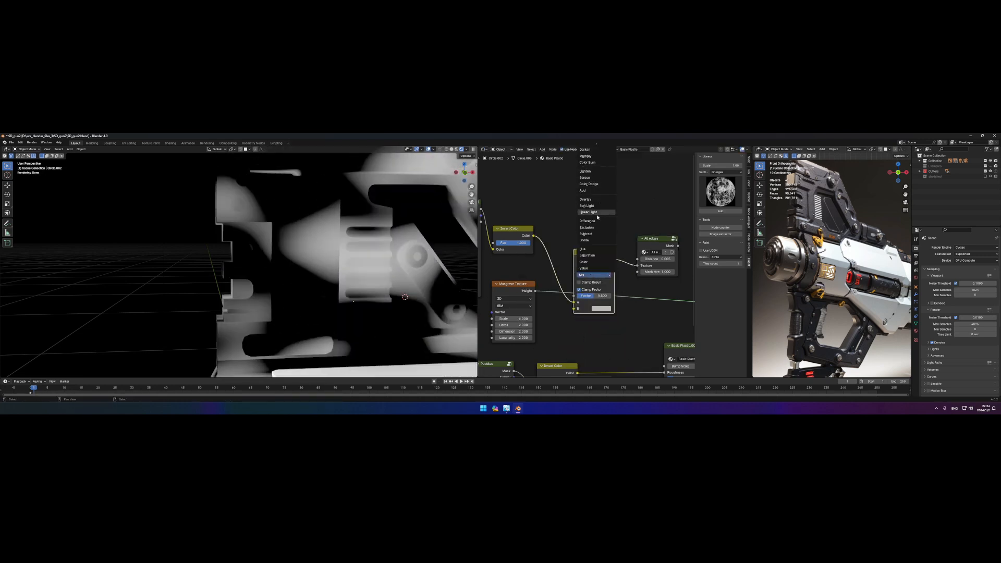
pyautogui.moveTo(582, 247); pyautogui.dragTo(583, 207)
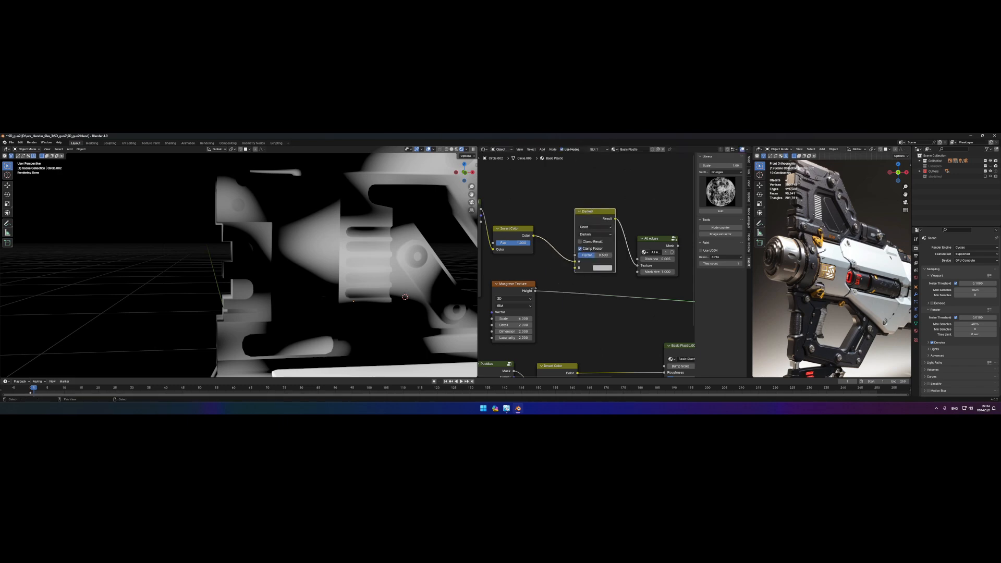
pyautogui.keyDown('ctrl'); pyautogui.keyDown('shift'); pyautogui.click(592, 211); pyautogui.keyUp('shift'); pyautogui.keyUp('ctrl')
pyautogui.moveTo(594, 255); pyautogui.dragTo(613, 255)
pyautogui.moveTo(593, 211); pyautogui.dragTo(587, 236)
pyautogui.moveTo(600, 280)
pyautogui.mouseDown()
pyautogui.moveTo(579, 280)
pyautogui.moveTo(608, 280)
pyautogui.mouseUp()
pyautogui.scroll(2, 513, 323)
pyautogui.moveTo(504, 335); pyautogui.dragTo(528, 328)
pyautogui.moveTo(632, 276); pyautogui.dragTo(589, 286, button='middle')
pyautogui.scroll(-3, 589, 286)
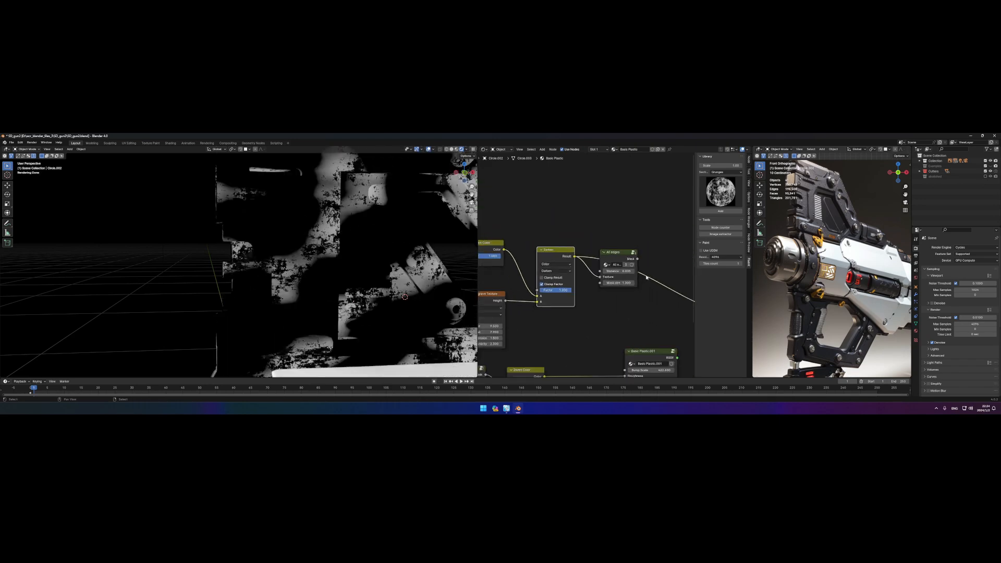
# Preview the All Edges mask, increase the Musgrave Texture's Scale, and check the broken-up wear over the whole upper frame.
pyautogui.keyDown('ctrl'); pyautogui.keyDown('shift'); pyautogui.click(624, 253); pyautogui.keyUp('shift'); pyautogui.keyUp('ctrl')
pyautogui.moveTo(378, 282); pyautogui.dragTo(353, 271, button='middle')
pyautogui.scroll(2, 353, 270)
pyautogui.moveTo(487, 318); pyautogui.dragTo(523, 309, button='middle')
pyautogui.moveTo(522, 317); pyautogui.dragTo(560, 316)
pyautogui.scroll(-4, 389, 262)
pyautogui.moveTo(388, 262); pyautogui.dragTo(368, 266, button='middle')
pyautogui.scroll(-4, 368, 266)
pyautogui.moveTo(595, 301); pyautogui.dragTo(507, 286, button='middle')
pyautogui.moveTo(365, 272); pyautogui.dragTo(299, 276, button='middle')
pyautogui.scroll(-4, 334, 266)
pyautogui.scroll(6, 255, 269)
pyautogui.scroll(-3, 298, 275)
pyautogui.scroll(-4, 579, 292)
pyautogui.moveTo(579, 294); pyautogui.dragTo(511, 293, button='middle')
# Add a grey Diffuse BSDF feeding the Material Output, adjust its Roughness, and switch the viewport to material preview.
pyautogui.click(618, 277)
pyautogui.scroll(5, 530, 290)
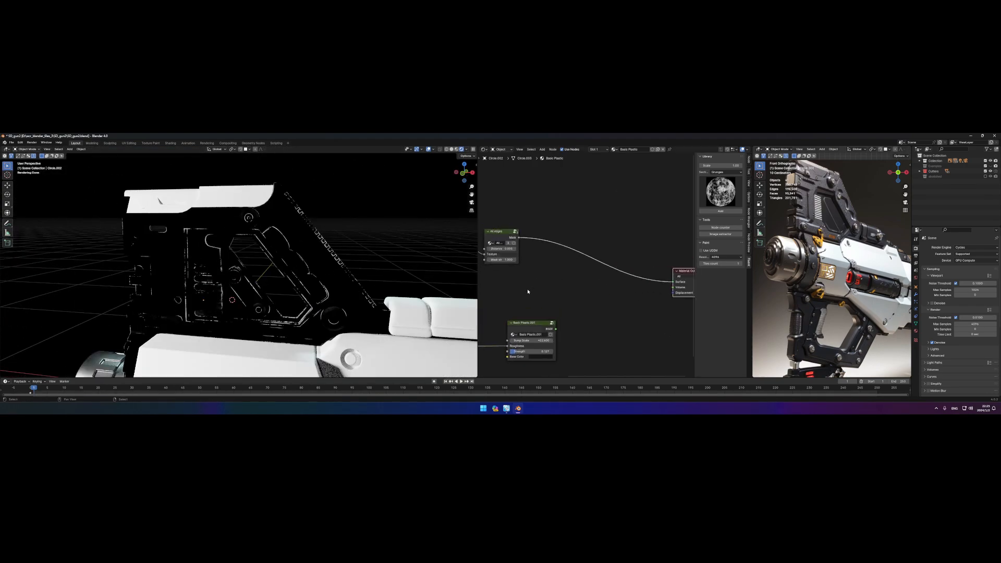
pyautogui.click(551, 215)
pyautogui.click(577, 314)
pyautogui.scroll(4, 219, 293)
pyautogui.moveTo(552, 323)
pyautogui.mouseDown()
pyautogui.moveTo(574, 323)
pyautogui.moveTo(548, 323)
pyautogui.mouseUp()
pyautogui.moveTo(326, 252); pyautogui.dragTo(360, 245, button='middle')
pyautogui.click(457, 150)
pyautogui.moveTo(292, 251); pyautogui.dragTo(323, 261, button='middle')
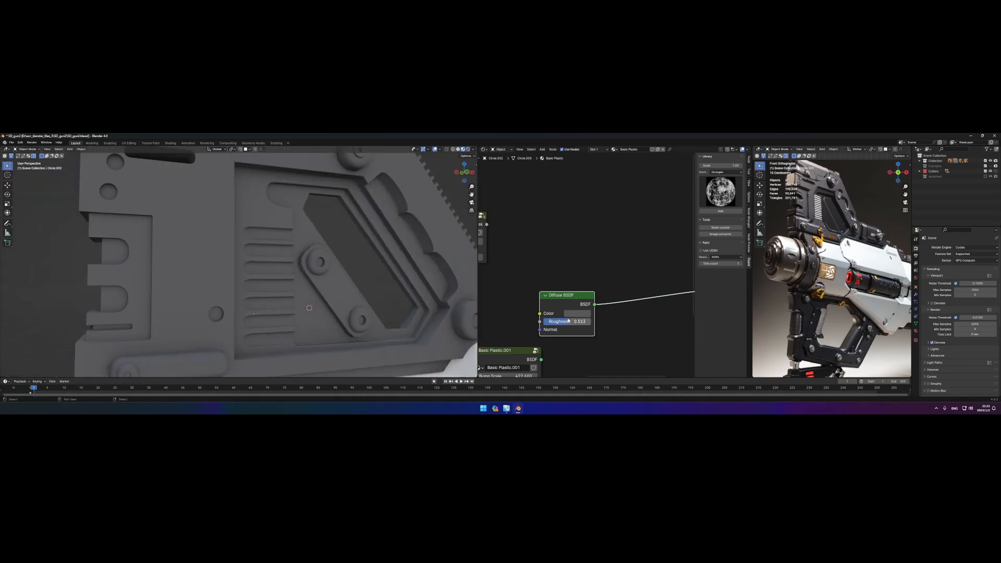
# Add a Mix Shader combining Basic Plastic and the Diffuse BSDF, with the All Edges Mask driving its Fac.
pyautogui.scroll(-2, 584, 266)
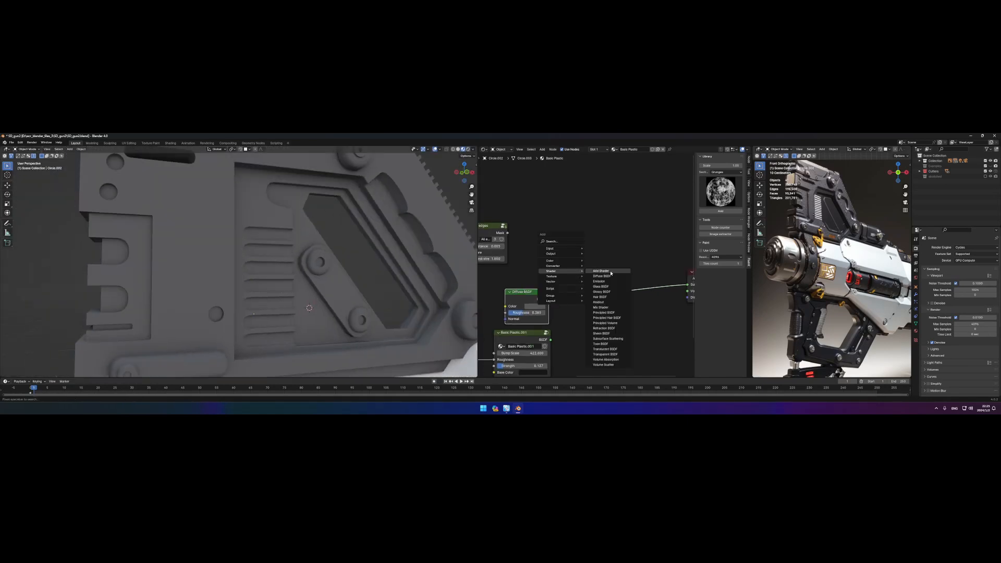
pyautogui.click(601, 308)
pyautogui.click(623, 276)
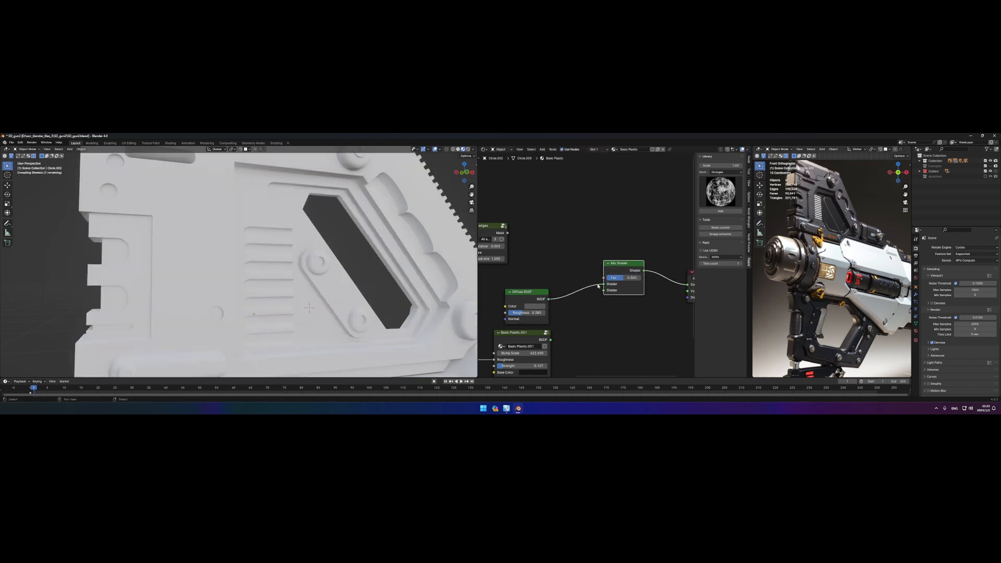
pyautogui.moveTo(508, 233); pyautogui.dragTo(604, 278)
pyautogui.moveTo(550, 339); pyautogui.dragTo(604, 285)
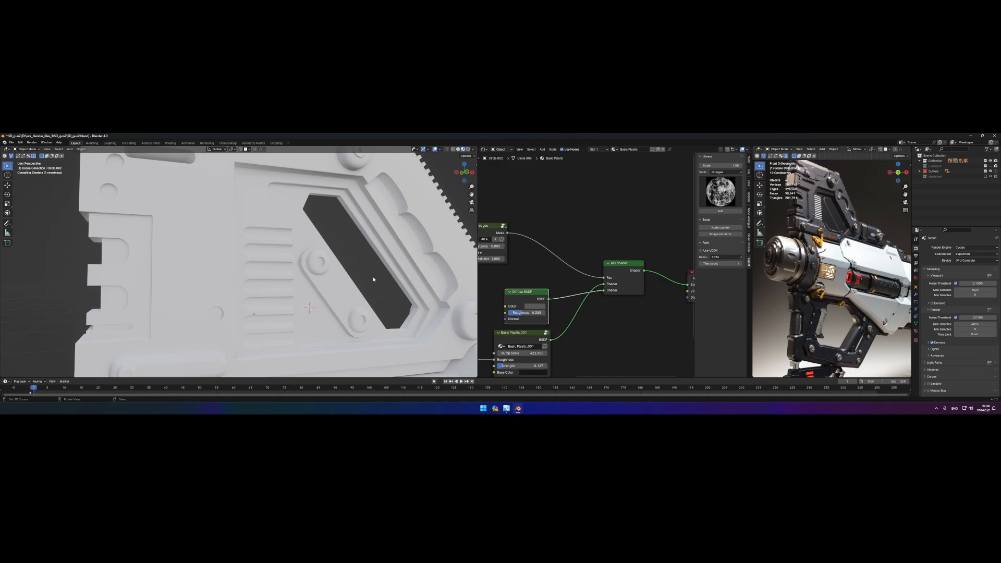
# Switch the viewport to rendered shading and save the file.
pyautogui.moveTo(374, 279)
pyautogui.mouseDown(button='middle')
pyautogui.moveTo(290, 276)
pyautogui.moveTo(348, 297)
pyautogui.moveTo(342, 276)
pyautogui.moveTo(292, 276)
pyautogui.mouseUp(button='middle')
pyautogui.press('z')
pyautogui.hotkey('ctrl', 's')
# Set the Fac of the Invert Color node feeding the plastic's Roughness to 0.517, and save the file.
pyautogui.moveTo(482, 347); pyautogui.dragTo(623, 276, button='middle')
pyautogui.scroll(3, 621, 276)
pyautogui.moveTo(518, 302)
pyautogui.mouseDown()
pyautogui.moveTo(506, 302)
pyautogui.moveTo(516, 302)
pyautogui.mouseUp()
pyautogui.moveTo(365, 263); pyautogui.dragTo(208, 284, button='middle')
pyautogui.hotkey('ctrl', 's')
pyautogui.keyDown('shift'); pyautogui.moveTo(443, 333); pyautogui.dragTo(335, 285, button='middle'); pyautogui.keyUp('shift')
pyautogui.scroll(-2, 335, 286)
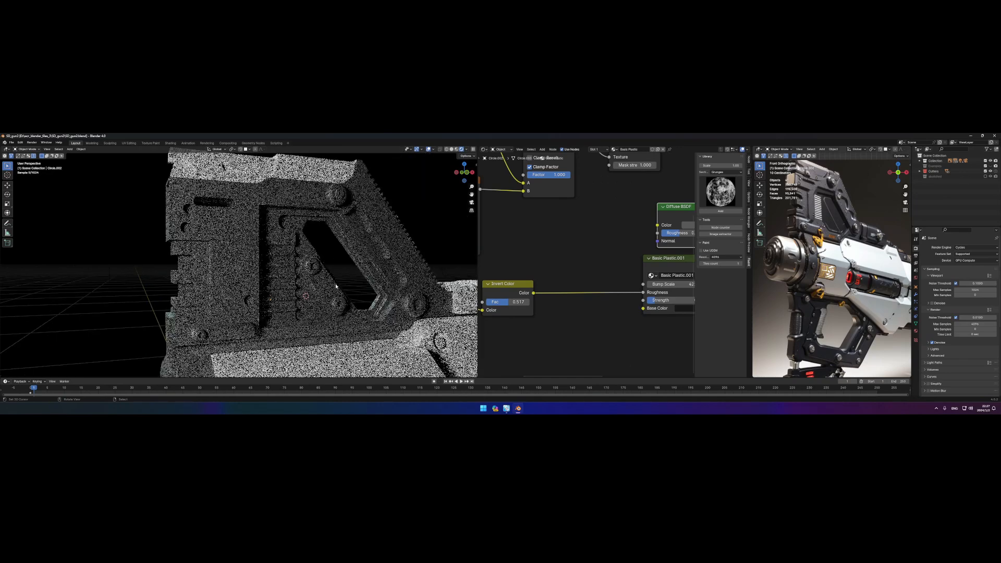
# Space out the shader nodes leading to the Material Output and save the file.
pyautogui.moveTo(582, 268); pyautogui.dragTo(447, 309, button='middle')
pyautogui.moveTo(565, 251); pyautogui.dragTo(568, 235)
pyautogui.moveTo(692, 225); pyautogui.dragTo(535, 236, button='middle')
pyautogui.moveTo(608, 235); pyautogui.dragTo(625, 230)
pyautogui.moveTo(586, 228); pyautogui.dragTo(541, 237, button='middle')
pyautogui.hotkey('ctrl', 's')
pyautogui.moveTo(584, 238); pyautogui.dragTo(616, 230)
pyautogui.click(729, 191)
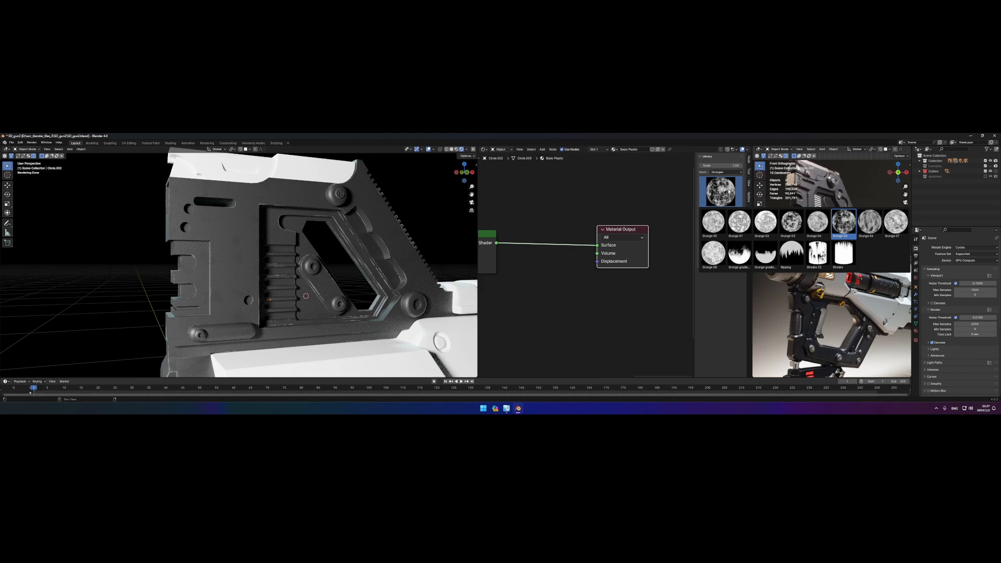
pyautogui.scroll(-3, 535, 261)
pyautogui.moveTo(513, 286); pyautogui.dragTo(663, 287, button='middle')
pyautogui.scroll(-3, 626, 277)
# Select the barrel to show its scratched metal material, and preview the Edges node's mask.
pyautogui.keyDown('shift'); pyautogui.moveTo(224, 334); pyautogui.dragTo(326, 225, button='middle'); pyautogui.keyUp('shift')
pyautogui.click(266, 313)
pyautogui.scroll(2, 566, 295)
pyautogui.moveTo(566, 296); pyautogui.dragTo(567, 271, button='middle')
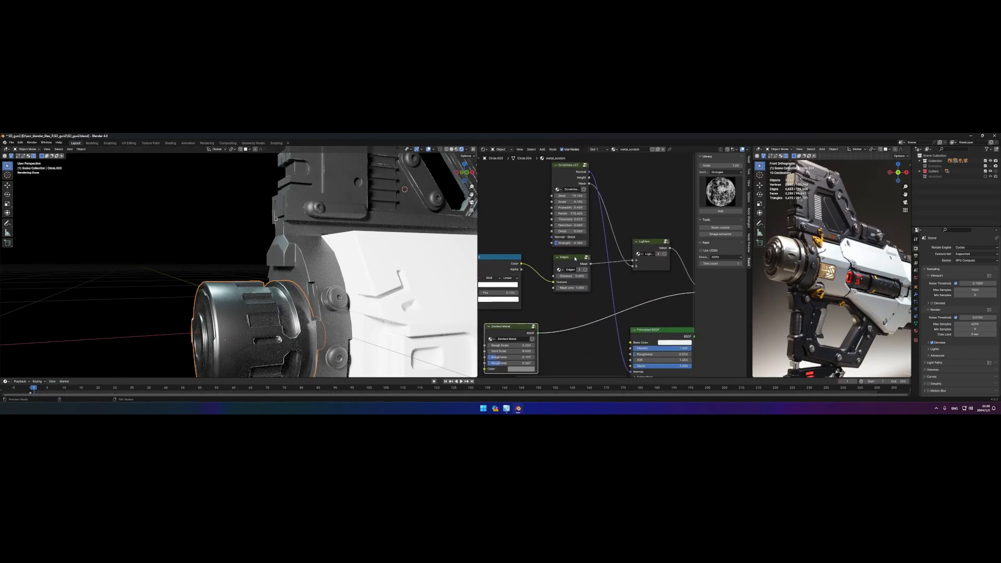
pyautogui.keyDown('ctrl'); pyautogui.keyDown('shift'); pyautogui.click(574, 259); pyautogui.keyUp('shift'); pyautogui.keyUp('ctrl')
pyautogui.scroll(1, 577, 357)
pyautogui.moveTo(577, 356); pyautogui.dragTo(572, 327, button='middle')
# Replace the barrel's Edges node with an All Edges node at Distance 0.005, feeding its Mask into the Lighten node.
pyautogui.press('f')
pyautogui.click(605, 304)
pyautogui.moveTo(566, 211); pyautogui.dragTo(572, 236)
pyautogui.keyDown('ctrl'); pyautogui.keyDown('shift'); pyautogui.click(509, 212); pyautogui.keyUp('shift'); pyautogui.keyUp('ctrl')
pyautogui.write('0.005')
pyautogui.press('Return')
pyautogui.press('x')
pyautogui.moveTo(527, 212); pyautogui.dragTo(580, 230)
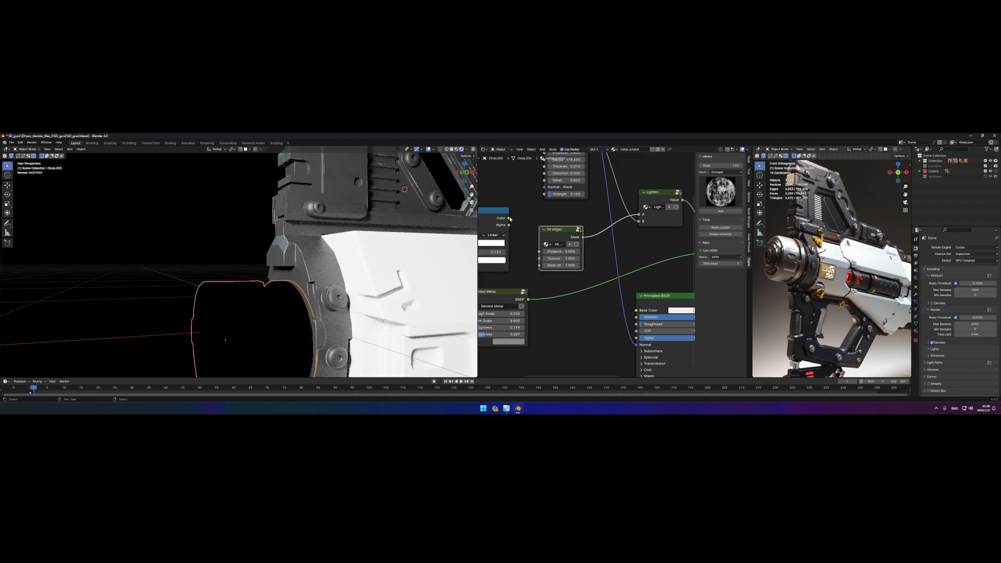
# Connect the color ramp to All Edges, restore the Mix Shader to the Material Output, and view the barrel in material preview.
pyautogui.scroll(-4, 589, 266)
pyautogui.keyDown('ctrl'); pyautogui.keyDown('shift'); pyautogui.click(569, 241); pyautogui.keyUp('shift'); pyautogui.keyUp('ctrl')
pyautogui.moveTo(647, 248); pyautogui.dragTo(489, 250, button='middle')
pyautogui.keyDown('ctrl'); pyautogui.keyDown('shift'); pyautogui.click(543, 244); pyautogui.keyUp('shift'); pyautogui.keyUp('ctrl')
pyautogui.scroll(4, 245, 306)
pyautogui.keyDown('shift'); pyautogui.moveTo(245, 307); pyautogui.dragTo(300, 269, button='middle'); pyautogui.keyUp('shift')
pyautogui.press('z')
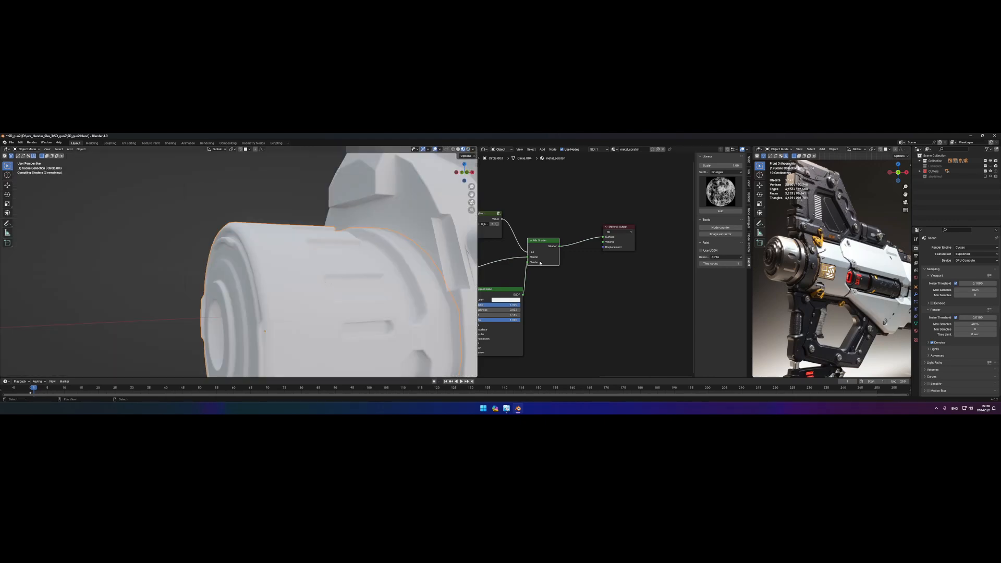
# Set the Scratches x27 node's Probability to 0.5, return to rendered shading, and save the file.
pyautogui.scroll(-3, 520, 276)
pyautogui.scroll(5, 562, 251)
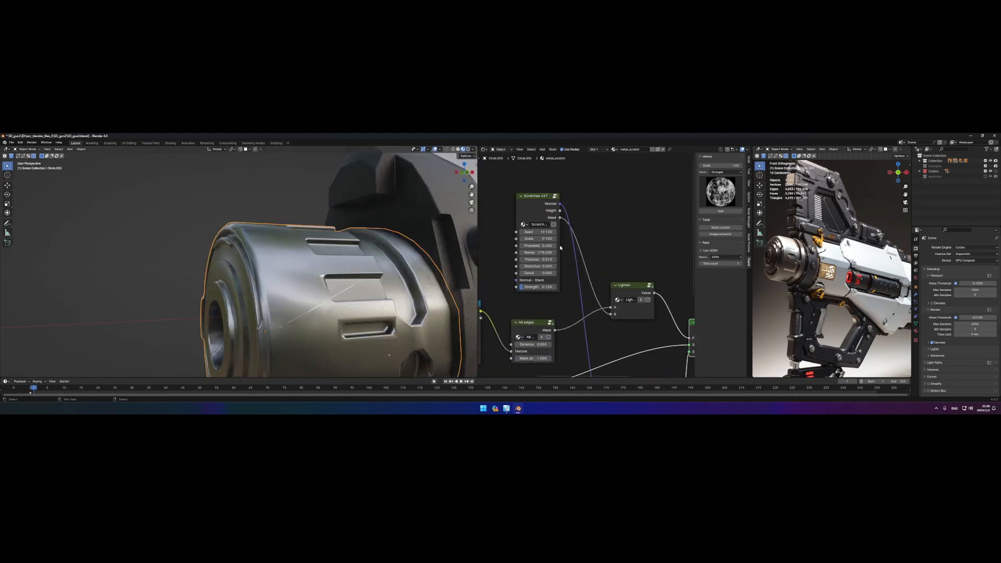
pyautogui.scroll(1, 539, 259)
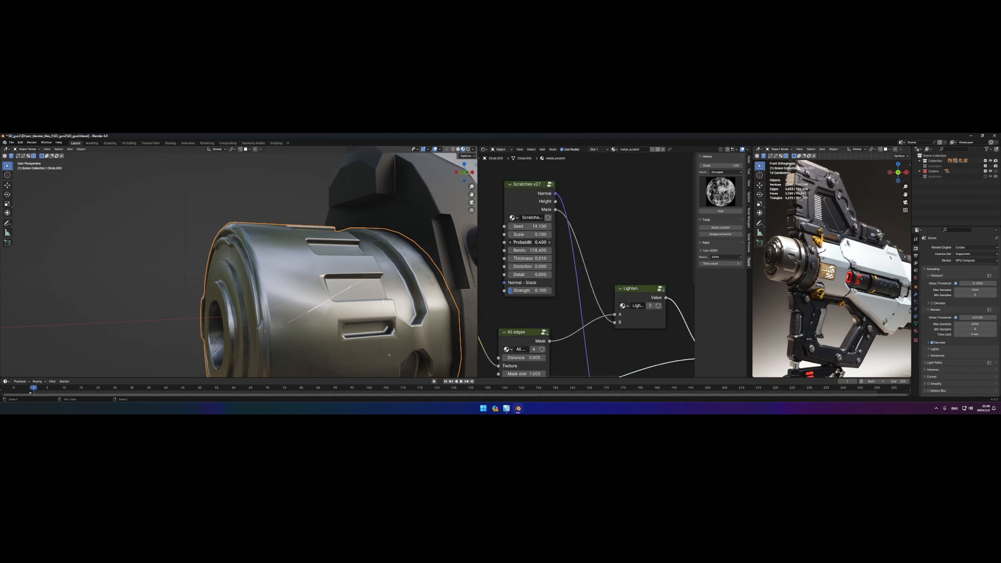
pyautogui.moveTo(388, 296)
pyautogui.keyDown('alt'); pyautogui.mouseDown()
pyautogui.moveTo(354, 308)
pyautogui.moveTo(375, 266)
pyautogui.mouseUp(); pyautogui.keyUp('alt')
pyautogui.click(468, 149)
pyautogui.hotkey('ctrl', 's')
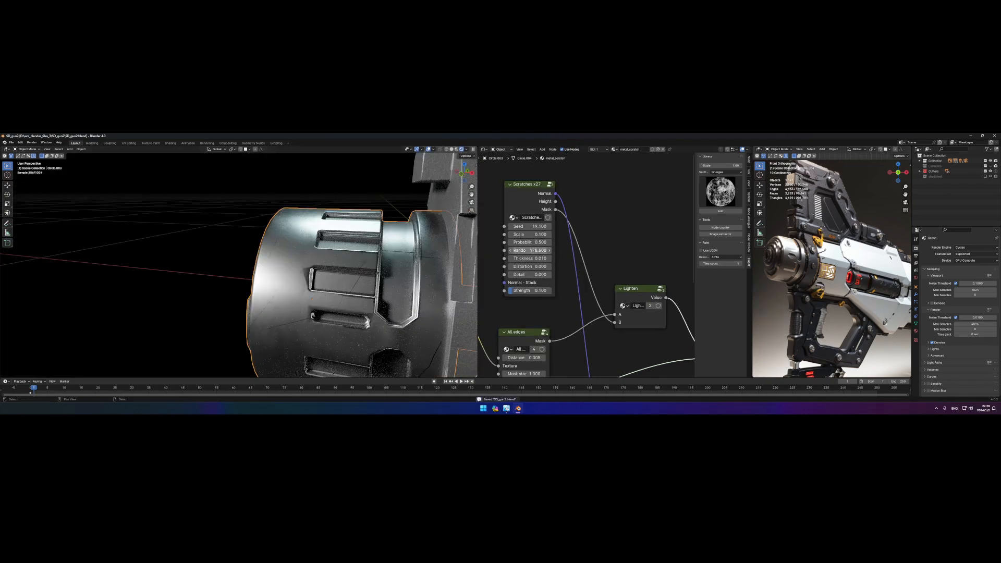
# Inspect the barrel and the surrounding gun parts from several angles in the rendered view.
pyautogui.moveTo(297, 261); pyautogui.dragTo(359, 282, button='middle')
pyautogui.scroll(4, 313, 271)
pyautogui.scroll(-6, 213, 237)
pyautogui.moveTo(213, 237); pyautogui.dragTo(245, 235, button='middle')
pyautogui.click(204, 229)
pyautogui.scroll(2, 324, 353)
pyautogui.moveTo(323, 352); pyautogui.dragTo(308, 334, button='middle')
pyautogui.scroll(-5, 261, 292)
pyautogui.moveTo(261, 292); pyautogui.dragTo(224, 287, button='middle')
pyautogui.scroll(5, 292, 250)
# Select the upper frame and give its Musgrave Texture a Mapping and Texture Coordinate setup using Object coordinates.
pyautogui.click(313, 235)
pyautogui.keyDown('shift'); pyautogui.moveTo(355, 225); pyautogui.dragTo(302, 263, button='middle'); pyautogui.keyUp('shift')
pyautogui.moveTo(527, 219); pyautogui.dragTo(590, 312, button='middle')
pyautogui.scroll(-2, 573, 276)
pyautogui.scroll(2, 567, 292)
pyautogui.click(564, 250)
pyautogui.scroll(-2, 574, 260)
pyautogui.hotkey('ctrl', 't')
pyautogui.moveTo(495, 261); pyautogui.dragTo(567, 262, button='middle')
pyautogui.moveTo(535, 260); pyautogui.dragTo(513, 264)
pyautogui.scroll(2, 539, 280)
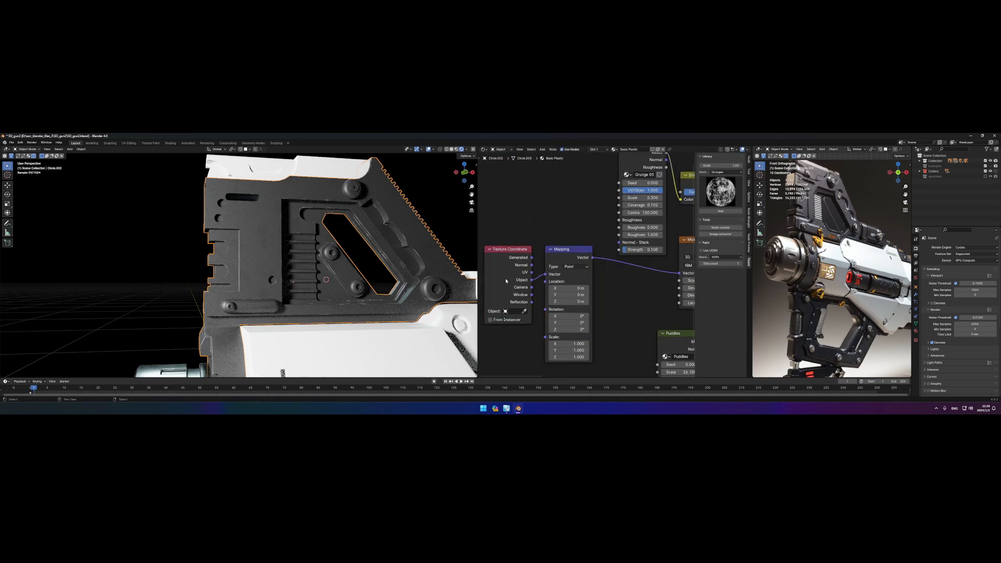
# Preview the Musgrave Texture on the upper frame and adjust its noise settings.
pyautogui.scroll(4, 438, 292)
pyautogui.moveTo(647, 266); pyautogui.dragTo(533, 270, button='middle')
pyautogui.keyDown('ctrl'); pyautogui.keyDown('shift'); pyautogui.click(591, 244); pyautogui.keyUp('shift'); pyautogui.keyUp('ctrl')
pyautogui.moveTo(590, 285); pyautogui.dragTo(547, 285)
pyautogui.keyDown('alt'); pyautogui.moveTo(593, 287); pyautogui.dragTo(539, 325); pyautogui.keyUp('alt')
pyautogui.scroll(-3, 574, 302)
# Preview the Darken mix of grunge and noise on the frame and fine-tune the noise pattern.
pyautogui.keyDown('ctrl'); pyautogui.keyDown('shift'); pyautogui.click(633, 271); pyautogui.keyUp('shift'); pyautogui.keyUp('ctrl')
pyautogui.moveTo(626, 292)
pyautogui.keyDown('alt'); pyautogui.mouseDown()
pyautogui.moveTo(503, 281)
pyautogui.moveTo(610, 293)
pyautogui.mouseUp(); pyautogui.keyUp('alt')
pyautogui.scroll(1, 565, 282)
pyautogui.scroll(3, 609, 294)
pyautogui.moveTo(571, 300); pyautogui.dragTo(559, 300)
pyautogui.keyDown('ctrl'); pyautogui.keyDown('shift'); pyautogui.click(644, 270); pyautogui.keyUp('shift'); pyautogui.keyUp('ctrl')
pyautogui.moveTo(644, 270); pyautogui.dragTo(583, 281, button='middle')
# Check the All Edges mask across the upper frame, reconnect the Mix Shader to the Material Output, and save the file.
pyautogui.keyDown('ctrl'); pyautogui.keyDown('shift'); pyautogui.click(651, 254); pyautogui.keyUp('shift'); pyautogui.keyUp('ctrl')
pyautogui.scroll(-2, 313, 284)
pyautogui.moveTo(273, 268); pyautogui.dragTo(243, 269, button='middle')
pyautogui.moveTo(242, 270)
pyautogui.keyDown('alt'); pyautogui.mouseDown()
pyautogui.moveTo(270, 264)
pyautogui.moveTo(247, 266)
pyautogui.mouseUp(); pyautogui.keyUp('alt')
pyautogui.keyDown('alt'); pyautogui.moveTo(545, 308); pyautogui.dragTo(578, 295); pyautogui.keyUp('alt')
pyautogui.moveTo(535, 297); pyautogui.dragTo(646, 298)
pyautogui.keyDown('alt'); pyautogui.scroll(-1, 399, 267); pyautogui.keyUp('alt')
pyautogui.scroll(-5, 399, 266)
pyautogui.keyDown('alt'); pyautogui.moveTo(246, 252); pyautogui.dragTo(300, 256); pyautogui.keyUp('alt')
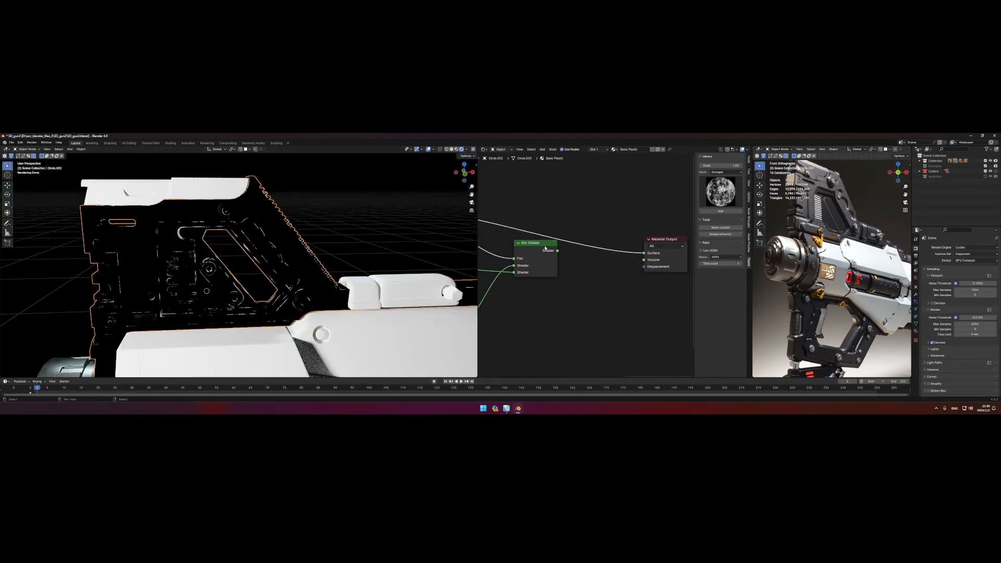
pyautogui.keyDown('ctrl'); pyautogui.keyDown('shift'); pyautogui.click(536, 256); pyautogui.keyUp('shift'); pyautogui.keyUp('ctrl')
pyautogui.scroll(2, 311, 244)
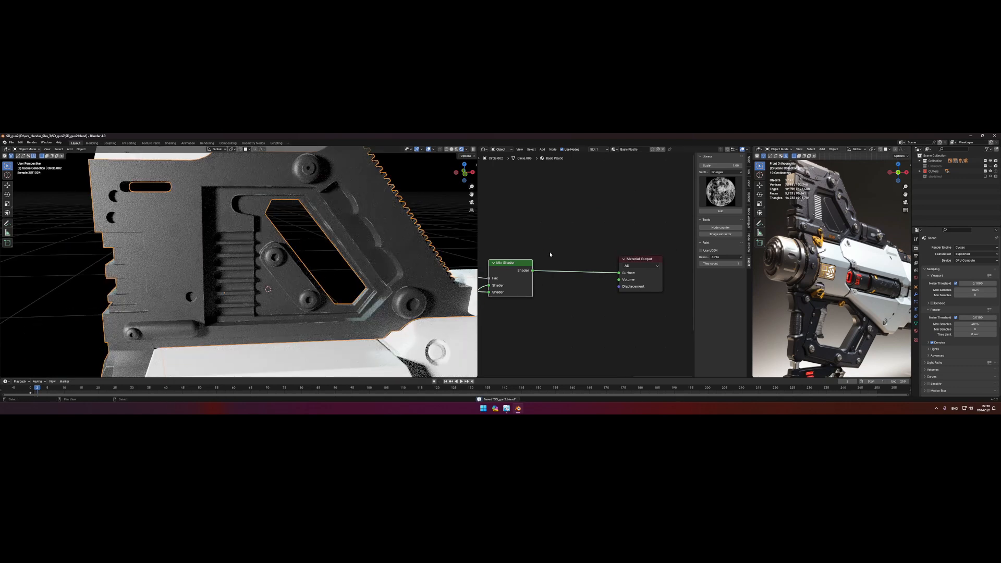
# Browse the texture library's categories, including SurfaceImperfections and Grunges, for a suitable wear mask.
pyautogui.click(718, 172)
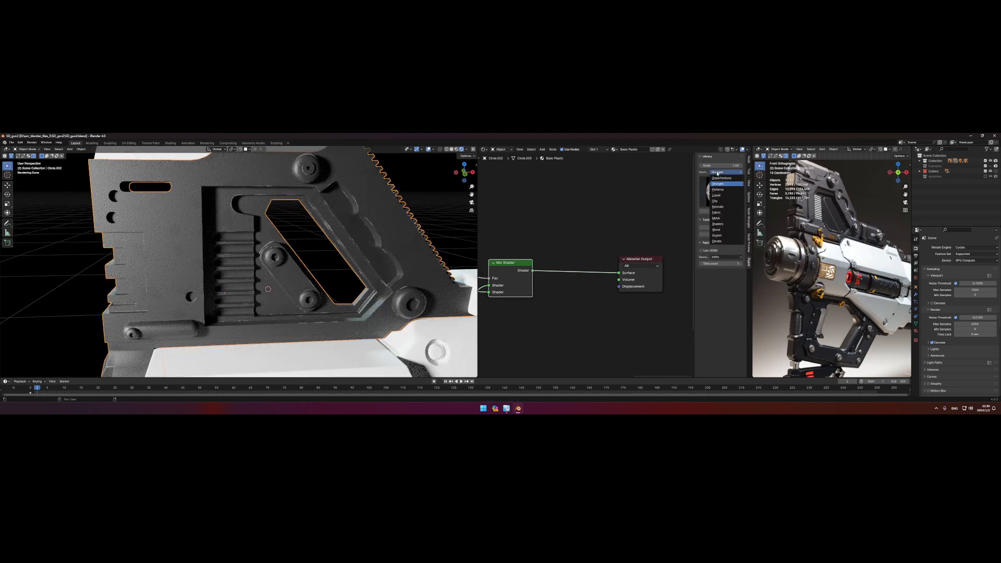
pyautogui.click(718, 242)
pyautogui.click(722, 191)
pyautogui.click(724, 172)
pyautogui.click(723, 179)
pyautogui.click(724, 190)
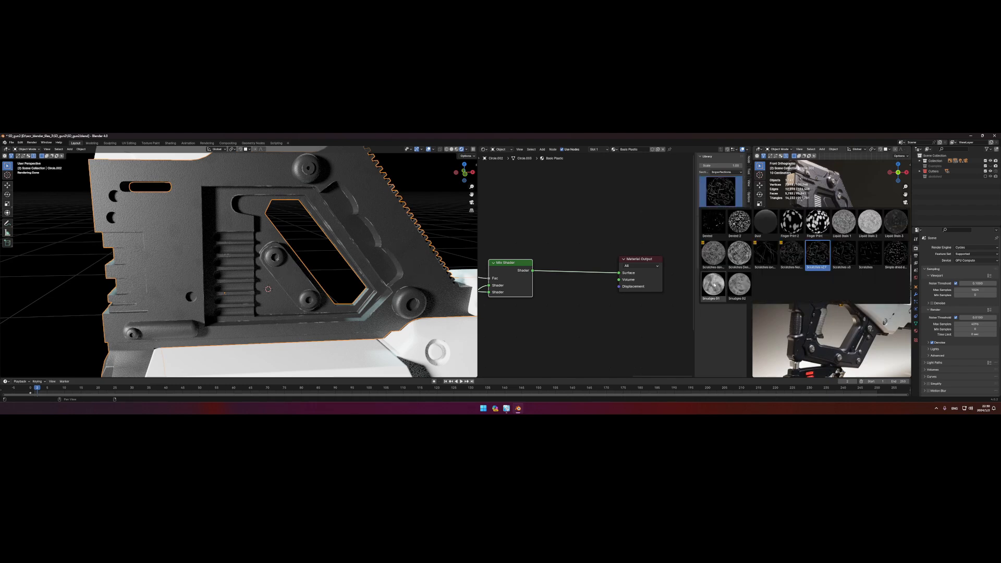
pyautogui.click(725, 172)
pyautogui.click(725, 172)
pyautogui.click(724, 185)
pyautogui.click(724, 191)
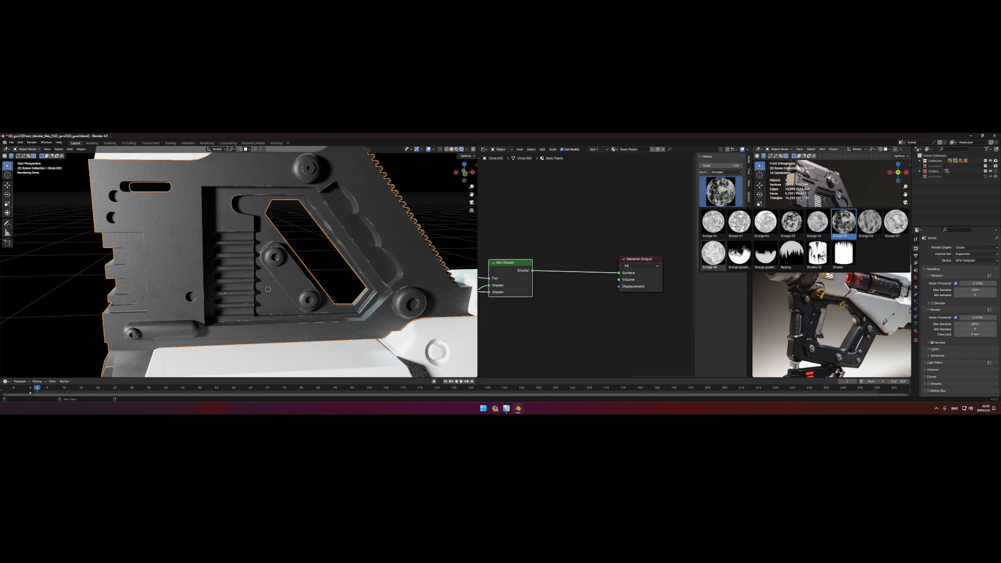
# Try adding the first Grunge gradient texture to the frame's Basic Plastic material.
pyautogui.click(738, 257)
pyautogui.click(720, 212)
pyautogui.scroll(-8, 539, 241)
pyautogui.moveTo(535, 265); pyautogui.dragTo(536, 198)
pyautogui.press('Tab')
pyautogui.scroll(7, 540, 212)
pyautogui.press('Tab')
pyautogui.moveTo(539, 212); pyautogui.dragTo(588, 268, button='middle')
# Add the Grunge gradient 2 texture from the Grunges library above the All edges nodes and preview it on the model.
pyautogui.click(722, 189)
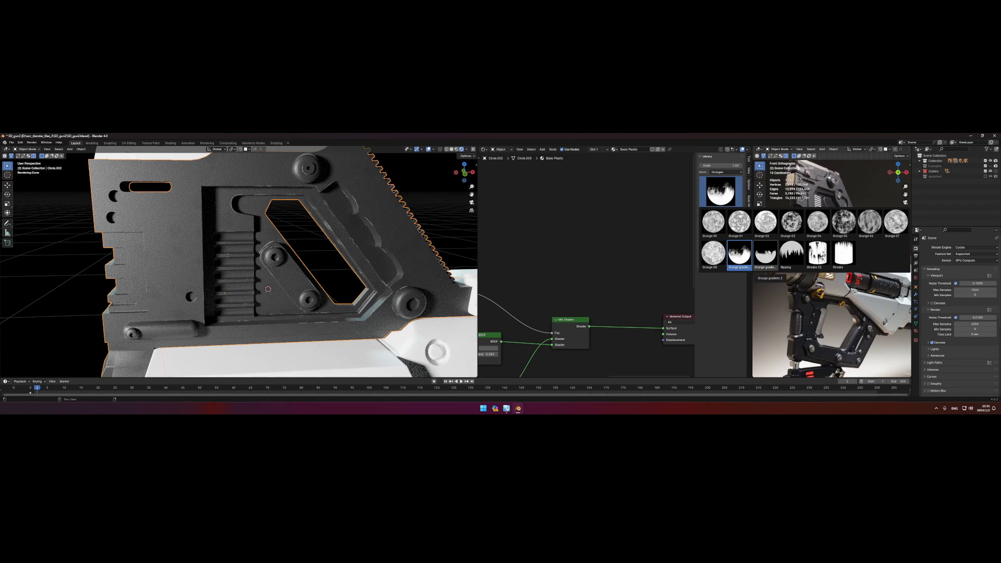
pyautogui.click(771, 252)
pyautogui.click(721, 211)
pyautogui.scroll(-7, 586, 264)
pyautogui.press('Tab')
pyautogui.press('Tab')
pyautogui.press('g')
pyautogui.click(546, 228)
pyautogui.scroll(4, 546, 228)
pyautogui.moveTo(542, 225); pyautogui.dragTo(579, 254, button='middle')
pyautogui.scroll(4, 556, 235)
pyautogui.keyDown('ctrl'); pyautogui.keyDown('shift'); pyautogui.click(546, 227); pyautogui.keyUp('shift'); pyautogui.keyUp('ctrl')
pyautogui.scroll(-4, 334, 266)
pyautogui.scroll(8, 517, 257)
pyautogui.scroll(2, 579, 254)
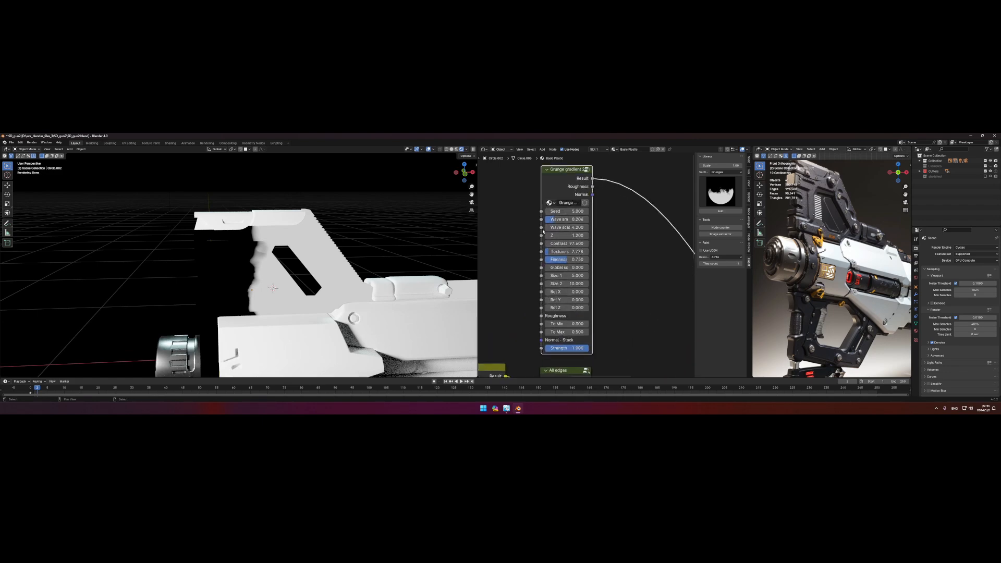
# Rotate the Grunge gradient 2 mask across the frame by setting its Rot Y to 87.9.
pyautogui.moveTo(542, 232); pyautogui.dragTo(511, 232)
pyautogui.moveTo(551, 241); pyautogui.dragTo(570, 208, button='middle')
pyautogui.moveTo(570, 259); pyautogui.dragTo(625, 266)
pyautogui.hotkey('ctrl', 'z')
pyautogui.hotkey('ctrl', 'z')
pyautogui.moveTo(419, 273); pyautogui.dragTo(327, 267, button='middle')
pyautogui.moveTo(571, 291); pyautogui.dragTo(605, 290)
# Try shifting the gradient mask along the frame with a Z value of 1.7.
pyautogui.moveTo(570, 243); pyautogui.dragTo(582, 234)
pyautogui.scroll(4, 265, 313)
pyautogui.keyDown('shift'); pyautogui.moveTo(265, 327); pyautogui.dragTo(355, 283, button='middle'); pyautogui.keyUp('shift')
pyautogui.moveTo(560, 233); pyautogui.dragTo(556, 241, button='middle')
pyautogui.moveTo(568, 210); pyautogui.dragTo(559, 210)
pyautogui.scroll(-6, 307, 265)
pyautogui.moveTo(308, 265); pyautogui.dragTo(329, 265, button='middle')
pyautogui.scroll(2, 329, 265)
pyautogui.moveTo(566, 210); pyautogui.dragTo(587, 210)
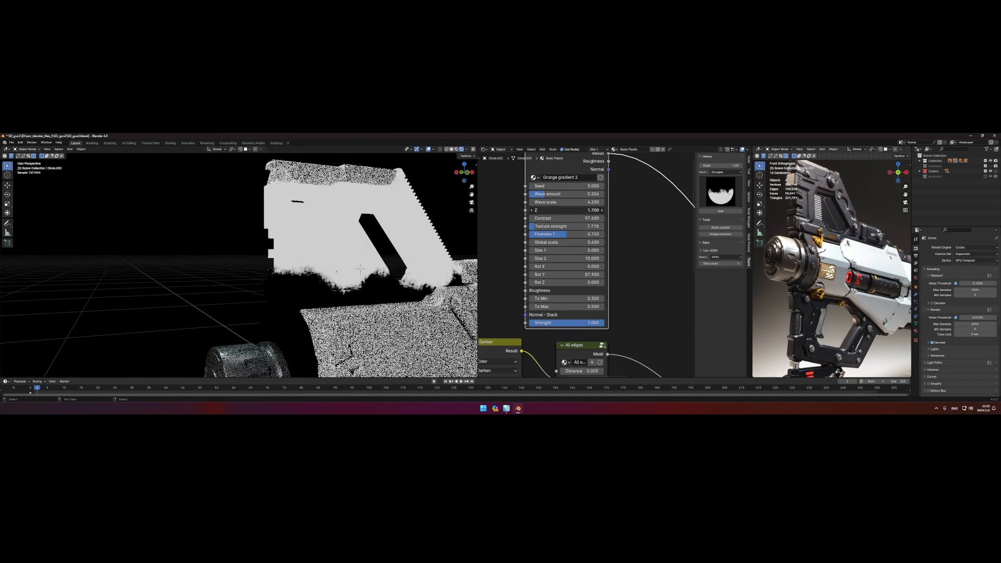
# Break up the gradient mask with Wave amount 0.558, Wave scale 5.6 and Z 2.8.
pyautogui.click(566, 210)
pyautogui.write('0')
pyautogui.press('Return')
pyautogui.scroll(-3, 334, 260)
pyautogui.moveTo(333, 261)
pyautogui.mouseDown(button='middle')
pyautogui.moveTo(409, 259)
pyautogui.moveTo(330, 256)
pyautogui.mouseUp(button='middle')
pyautogui.scroll(3, 330, 256)
pyautogui.moveTo(566, 203)
pyautogui.mouseDown()
pyautogui.moveTo(592, 202)
pyautogui.moveTo(551, 194)
pyautogui.moveTo(553, 211)
pyautogui.moveTo(573, 211)
pyautogui.moveTo(566, 194)
pyautogui.moveTo(578, 210)
pyautogui.moveTo(560, 194)
pyautogui.mouseUp()
pyautogui.moveTo(261, 252); pyautogui.dragTo(326, 254, button='middle')
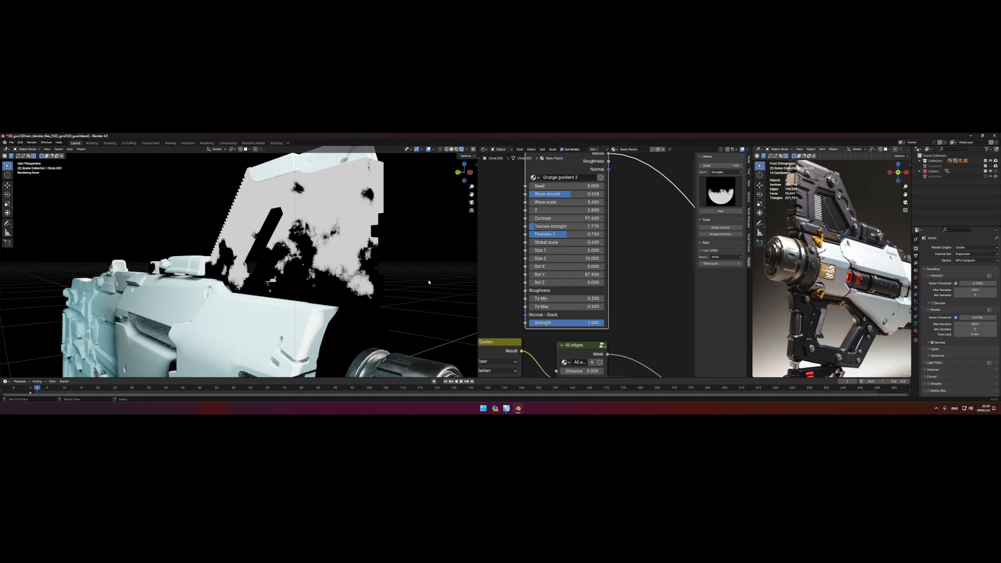
# Refine the gradient's detail with Texture strength 9.227, Fineness 1 at 0.76 and Global scale 0.8.
pyautogui.moveTo(563, 226); pyautogui.dragTo(579, 242)
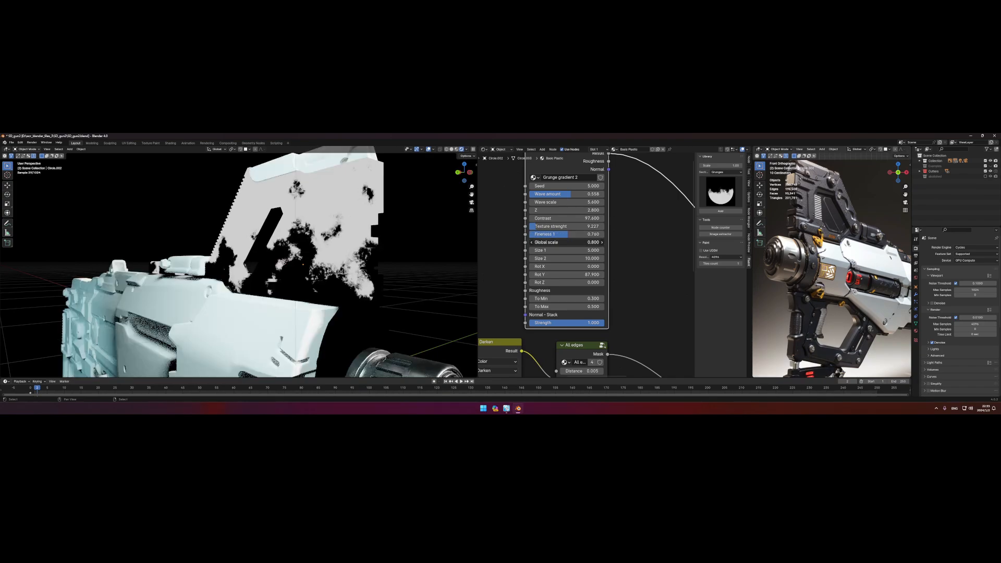
pyautogui.moveTo(312, 250); pyautogui.dragTo(363, 256, button='middle')
pyautogui.scroll(-5, 360, 250)
pyautogui.scroll(-5, 611, 241)
# Duplicate the Basic Plastic.001 shader group and place the copy above the edge-wear nodes.
pyautogui.moveTo(634, 265); pyautogui.dragTo(559, 246, button='middle')
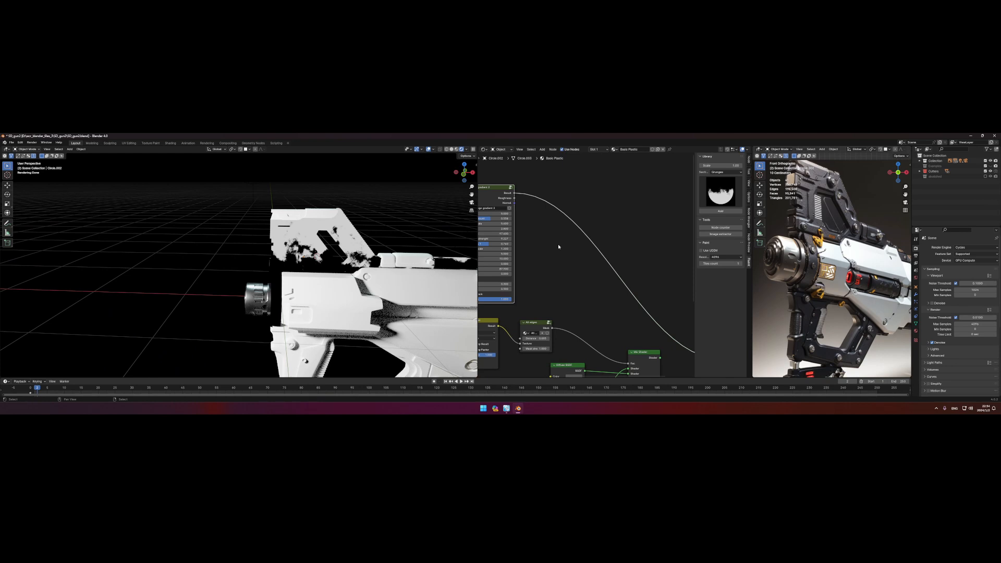
pyautogui.keyDown('alt'); pyautogui.moveTo(510, 372); pyautogui.dragTo(556, 277); pyautogui.keyUp('alt')
pyautogui.scroll(-2, 558, 275)
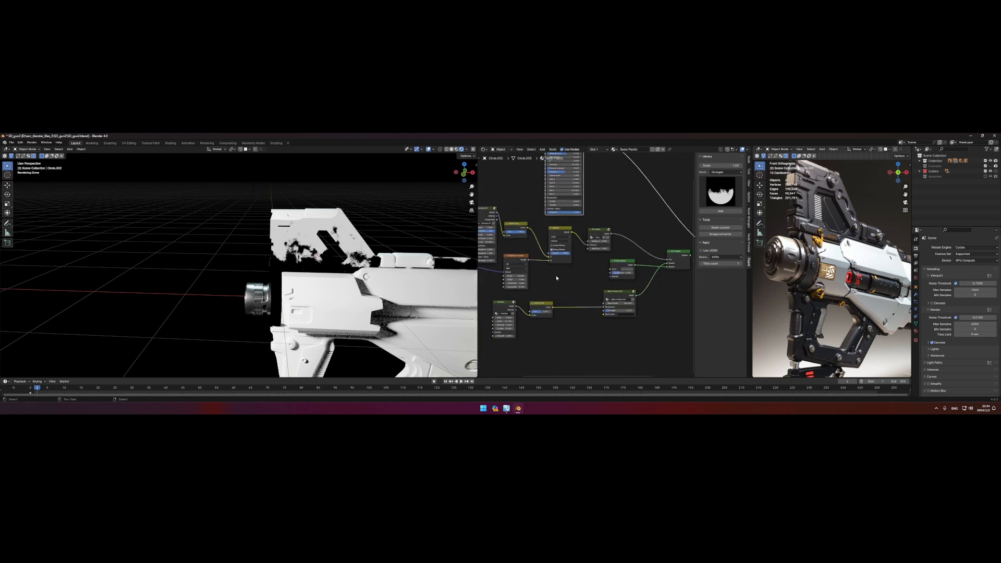
pyautogui.scroll(1, 557, 278)
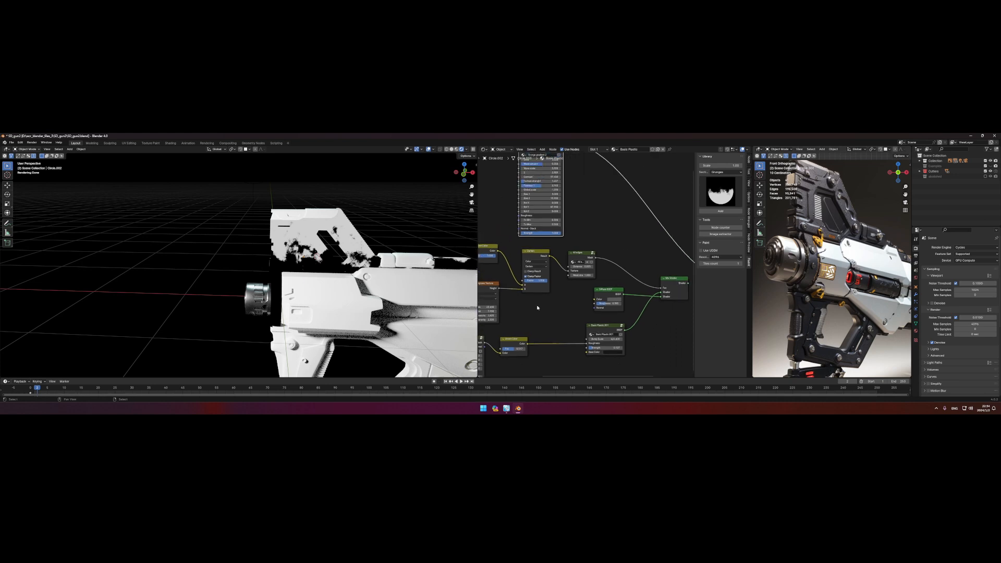
pyautogui.moveTo(599, 313); pyautogui.dragTo(584, 322, button='middle')
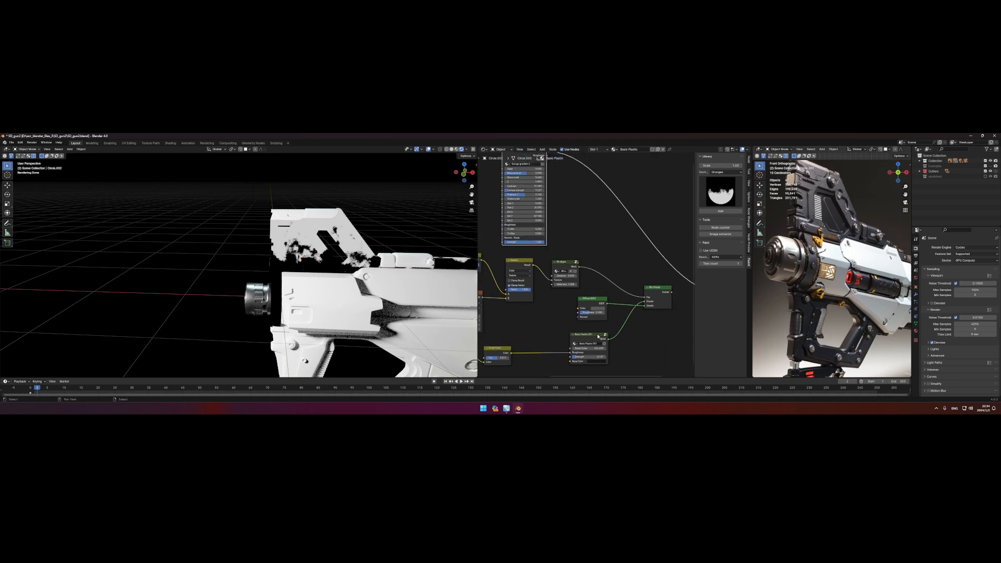
pyautogui.click(597, 334)
pyautogui.hotkey('shift', 'd')
pyautogui.click(594, 216)
# Lighten the duplicated plastic's Base Color and move the copy beside the Grunge gradient 2 node.
pyautogui.click(595, 244)
pyautogui.scroll(10, 619, 203)
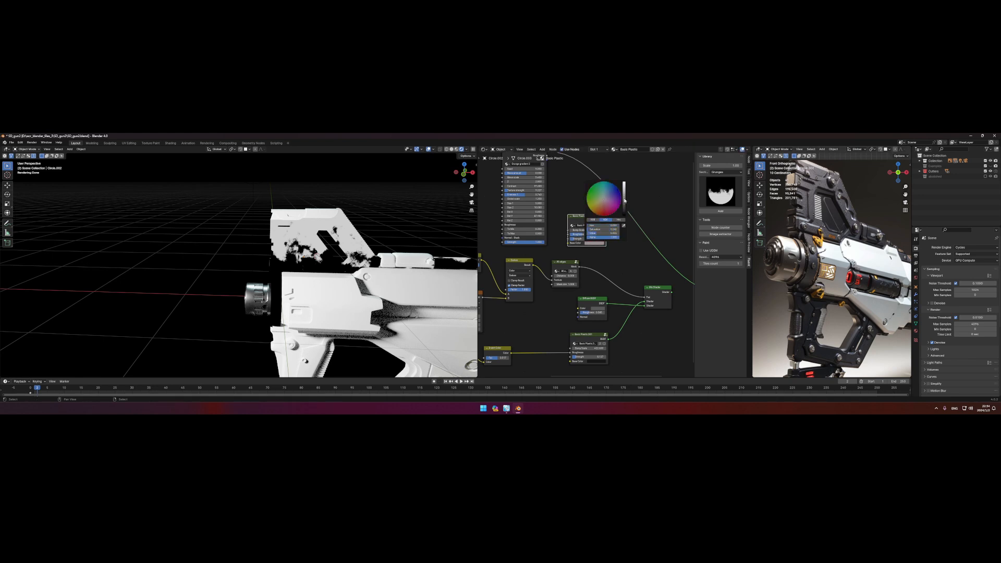
pyautogui.moveTo(638, 197); pyautogui.dragTo(620, 256, button='middle')
pyautogui.moveTo(573, 276); pyautogui.dragTo(577, 179)
pyautogui.moveTo(580, 192); pyautogui.dragTo(588, 226, button='middle')
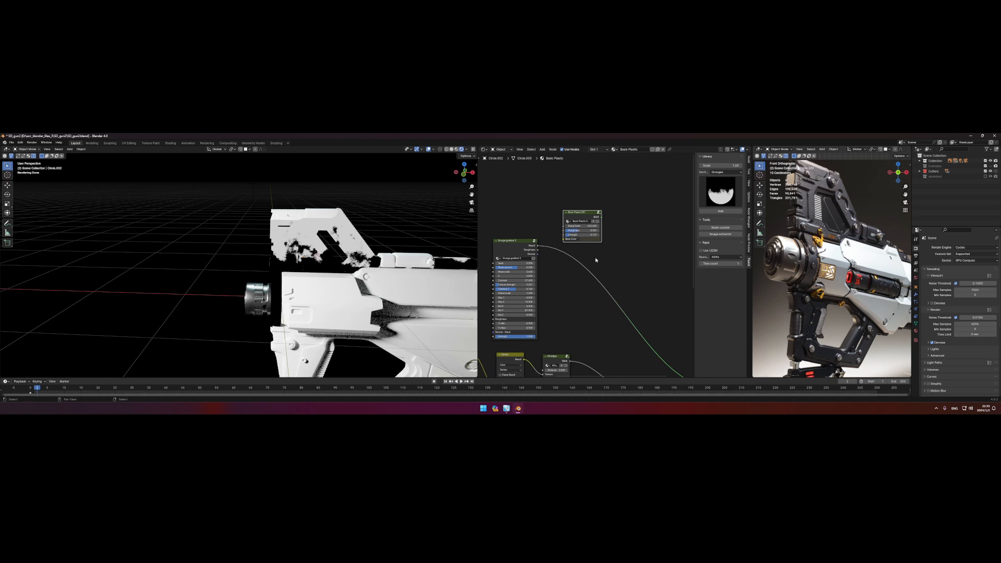
pyautogui.scroll(2, 596, 260)
pyautogui.moveTo(620, 256); pyautogui.dragTo(601, 245, button='middle')
# Add a second Mix Shader and position it between the existing shader nodes and the Material Output.
pyautogui.hotkey('shift', 'a')
pyautogui.moveTo(605, 259)
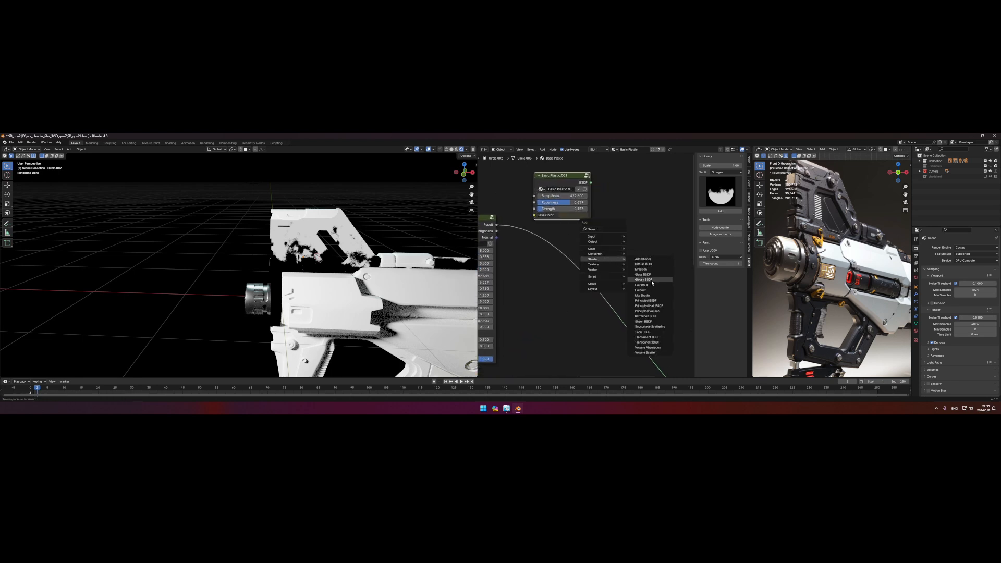
pyautogui.click(648, 295)
pyautogui.click(663, 290)
pyautogui.scroll(-2, 663, 290)
pyautogui.moveTo(664, 291); pyautogui.dragTo(606, 269, button='middle')
pyautogui.moveTo(539, 190); pyautogui.dragTo(525, 272)
pyautogui.moveTo(629, 283); pyautogui.dragTo(583, 223, button='middle')
# Mix the plastic copy with the existing edge-wear shader, using the Grunge gradient 2 Result as the Fac.
pyautogui.moveTo(584, 221); pyautogui.dragTo(635, 269)
pyautogui.moveTo(578, 315); pyautogui.dragTo(608, 271)
pyautogui.moveTo(500, 220); pyautogui.dragTo(606, 269)
pyautogui.moveTo(553, 240); pyautogui.dragTo(615, 290, button='middle')
pyautogui.moveTo(662, 313); pyautogui.dragTo(668, 312)
pyautogui.moveTo(654, 321); pyautogui.dragTo(635, 306, button='middle')
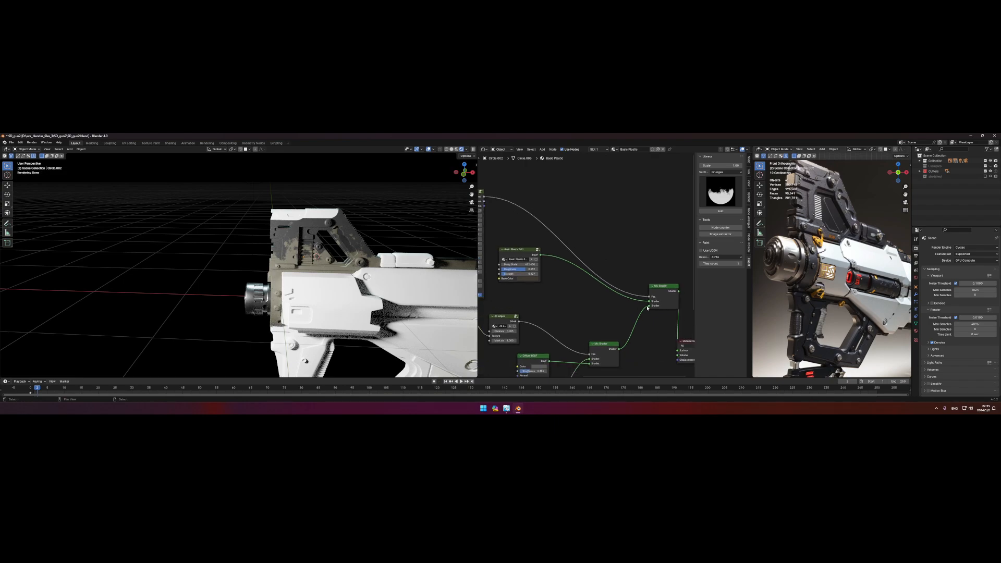
pyautogui.scroll(8, 322, 262)
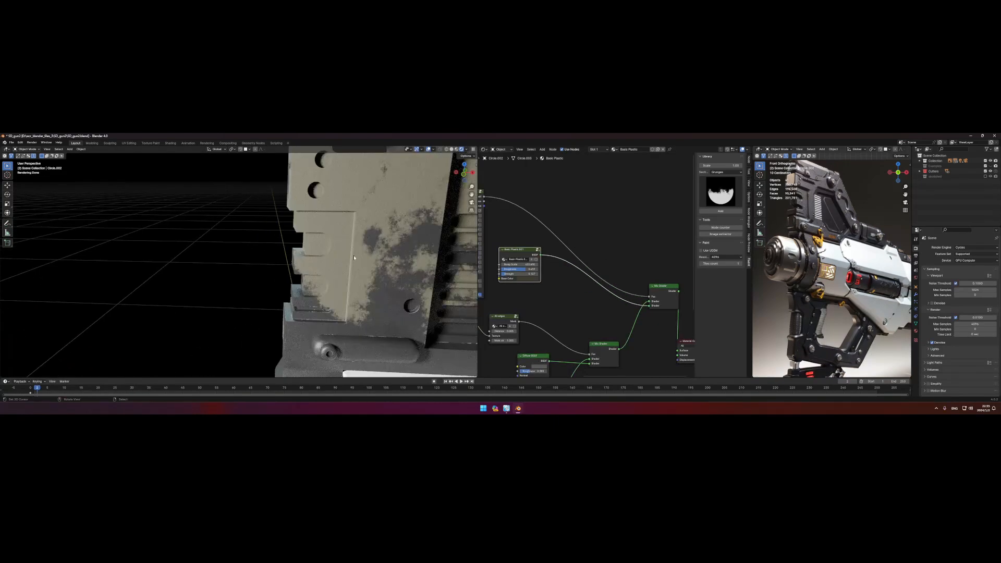
# Darken the plastic copy's Base Color to a Value of 0.014 and adjust its Roughness against the frame.
pyautogui.moveTo(548, 269); pyautogui.dragTo(565, 287, button='middle')
pyautogui.scroll(8, 544, 293)
pyautogui.click(555, 302)
pyautogui.click(614, 236)
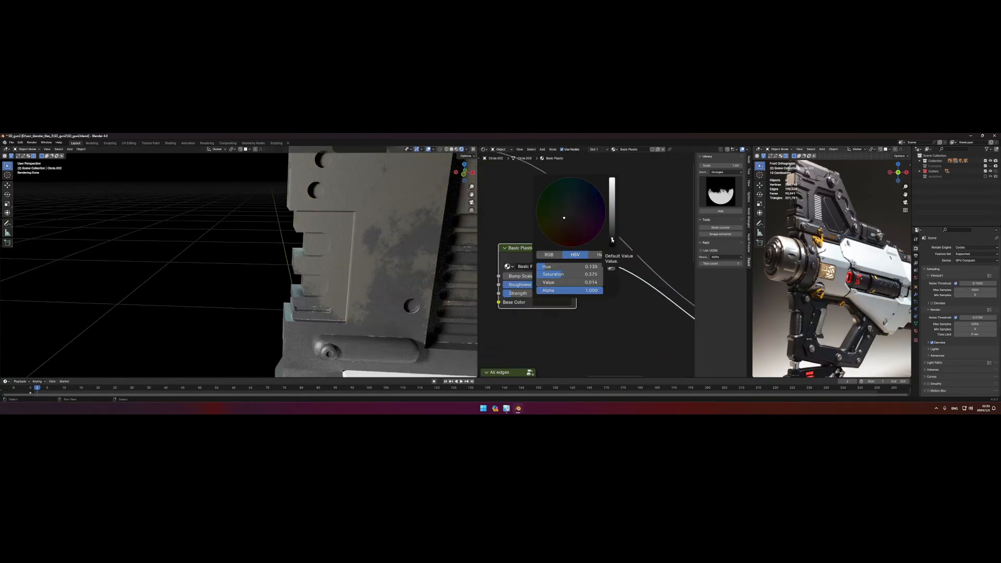
pyautogui.moveTo(351, 265); pyautogui.dragTo(365, 256, button='middle')
pyautogui.scroll(-2, 560, 255)
pyautogui.moveTo(564, 280); pyautogui.dragTo(554, 281)
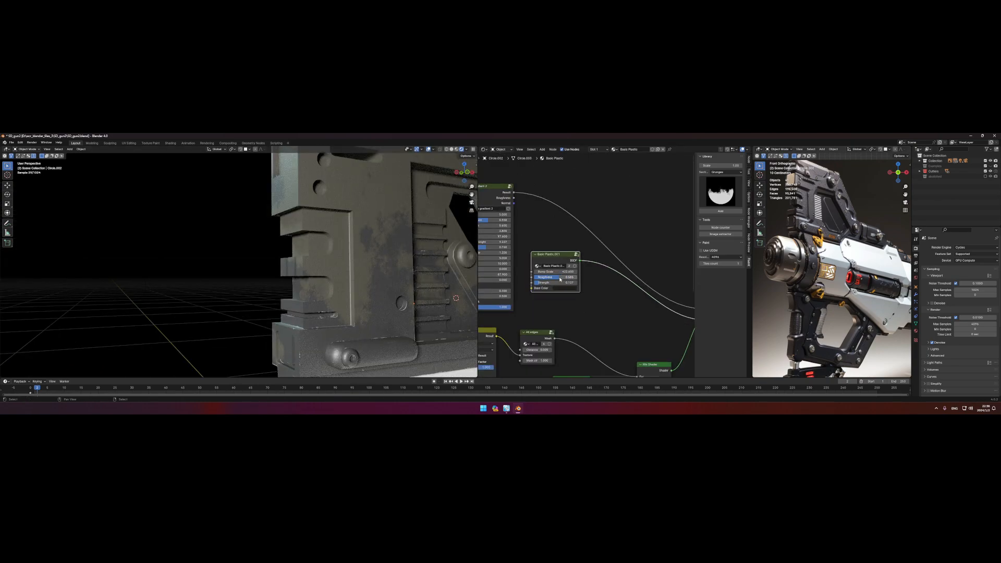
pyautogui.moveTo(401, 266)
pyautogui.mouseDown(button='middle')
pyautogui.moveTo(405, 237)
pyautogui.moveTo(400, 274)
pyautogui.mouseUp(button='middle')
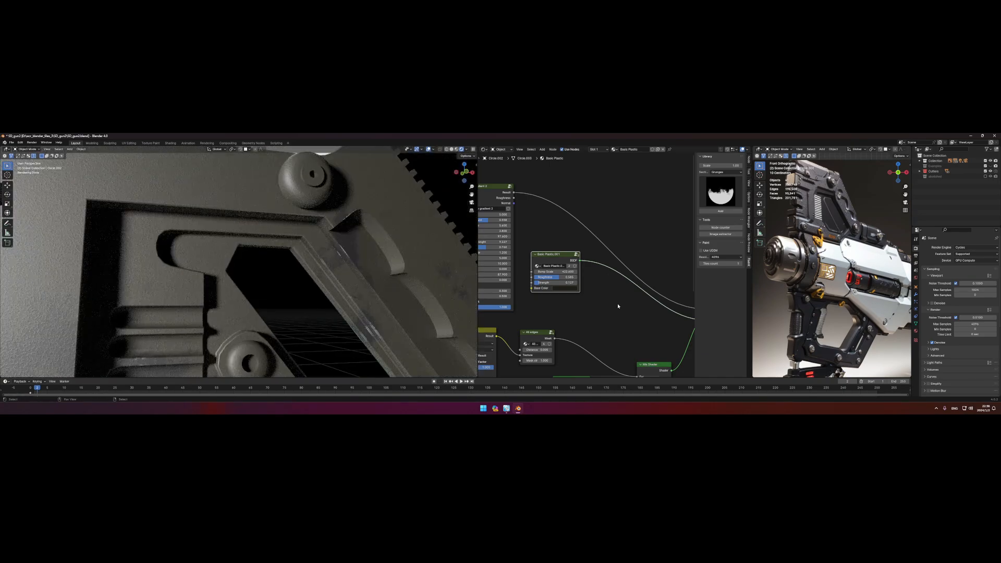
# Feed the original Basic Plastic shader directly into the gradient Mix Shader instead of the edge-wear mix.
pyautogui.scroll(-2, 618, 306)
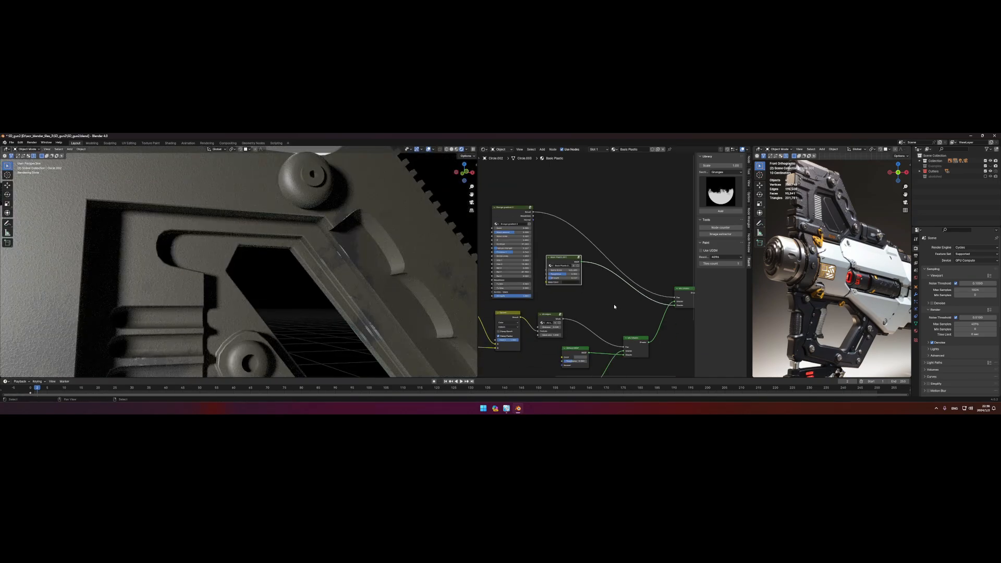
pyautogui.moveTo(614, 308); pyautogui.dragTo(529, 282, button='middle')
pyautogui.moveTo(624, 297); pyautogui.dragTo(674, 293)
pyautogui.moveTo(551, 298); pyautogui.dragTo(567, 301, button='middle')
pyautogui.moveTo(566, 300); pyautogui.dragTo(586, 299)
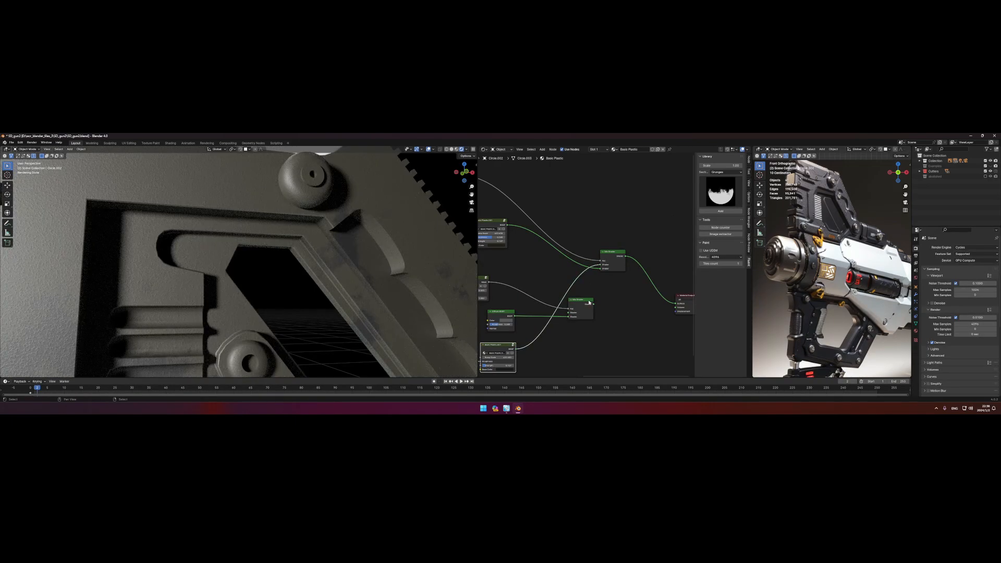
# Insert the edge-wear Mix Shader between the gradient mix and the Material Output, and save the file.
pyautogui.moveTo(596, 294); pyautogui.dragTo(568, 295, button='middle')
pyautogui.moveTo(563, 300); pyautogui.dragTo(633, 279)
pyautogui.hotkey('ctrl', 's')
pyautogui.moveTo(354, 284); pyautogui.dragTo(369, 288, button='middle')
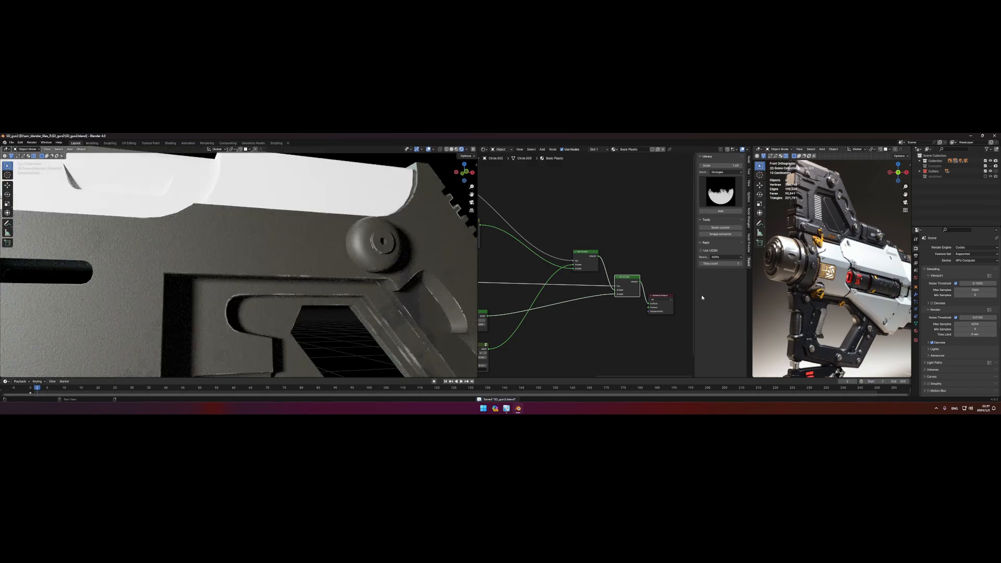
# Connect the Grunge gradient 2 Normal output to the Diffuse BSDF's Normal input and inspect the frame up close.
pyautogui.press('n')
pyautogui.moveTo(583, 299); pyautogui.dragTo(596, 284, button='middle')
pyautogui.scroll(-3, 317, 277)
pyautogui.moveTo(264, 267); pyautogui.dragTo(324, 259, button='middle')
pyautogui.moveTo(531, 222); pyautogui.dragTo(557, 248, button='middle')
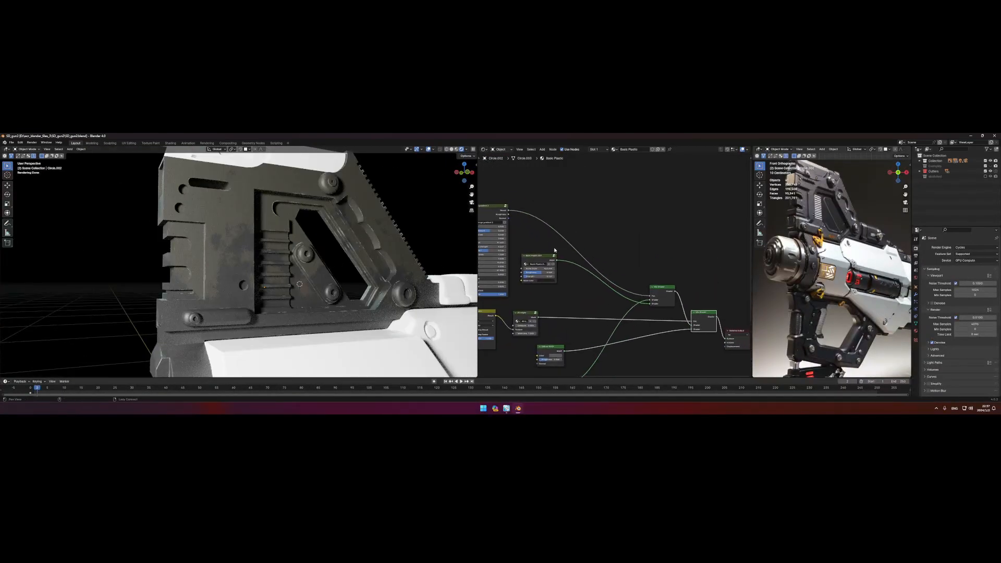
pyautogui.keyDown('alt'); pyautogui.moveTo(729, 327); pyautogui.dragTo(712, 299); pyautogui.keyUp('alt')
pyautogui.scroll(2, 551, 274)
pyautogui.scroll(-1, 555, 277)
pyautogui.moveTo(556, 287); pyautogui.dragTo(594, 263, button='middle')
pyautogui.moveTo(566, 315)
pyautogui.mouseDown()
pyautogui.moveTo(586, 301)
pyautogui.moveTo(568, 317)
pyautogui.mouseUp()
pyautogui.scroll(5, 206, 249)
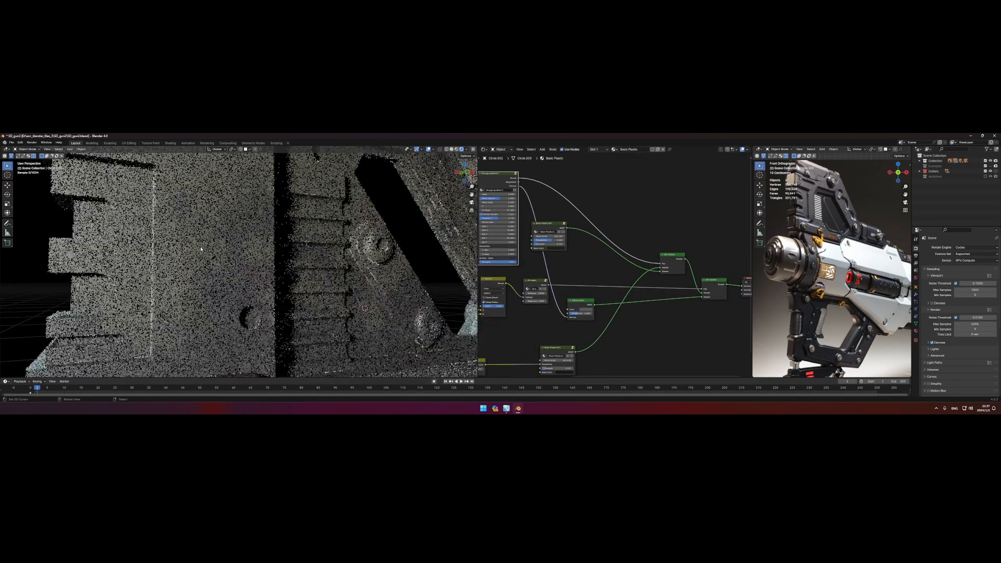
pyautogui.scroll(1, 520, 212)
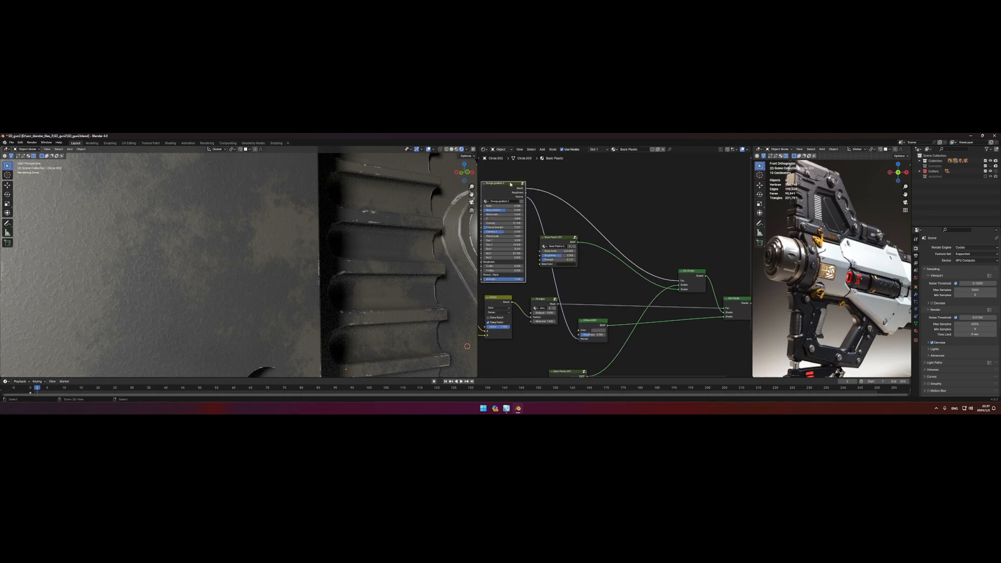
# Preview the gradient's Normal output and the Diffuse BSDF on the frame, and restore the final Mix Shader to the output.
pyautogui.keyDown('ctrl'); pyautogui.keyDown('shift'); pyautogui.click(511, 185); pyautogui.keyUp('shift'); pyautogui.keyUp('ctrl')
pyautogui.scroll(-5, 360, 246)
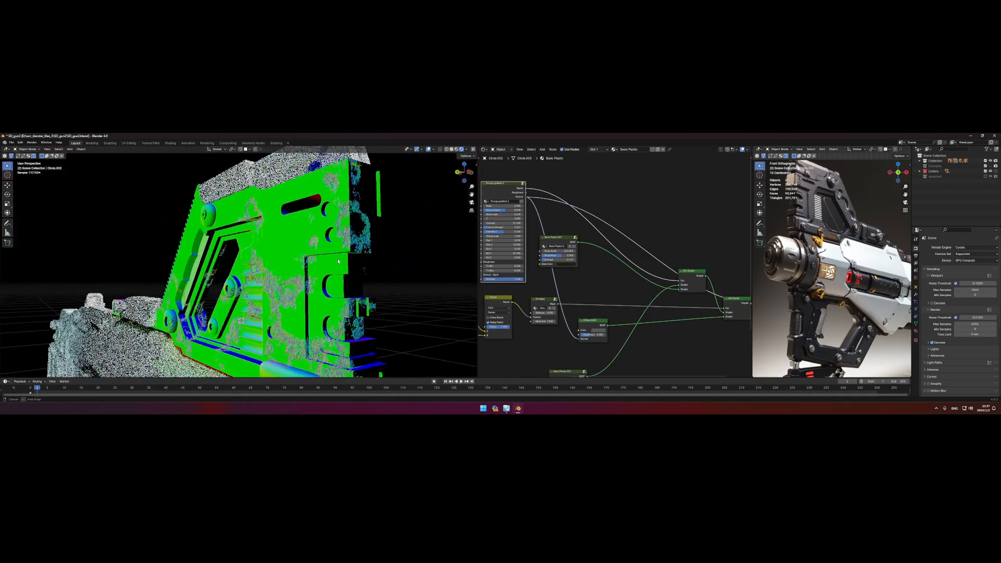
pyautogui.scroll(1, 528, 201)
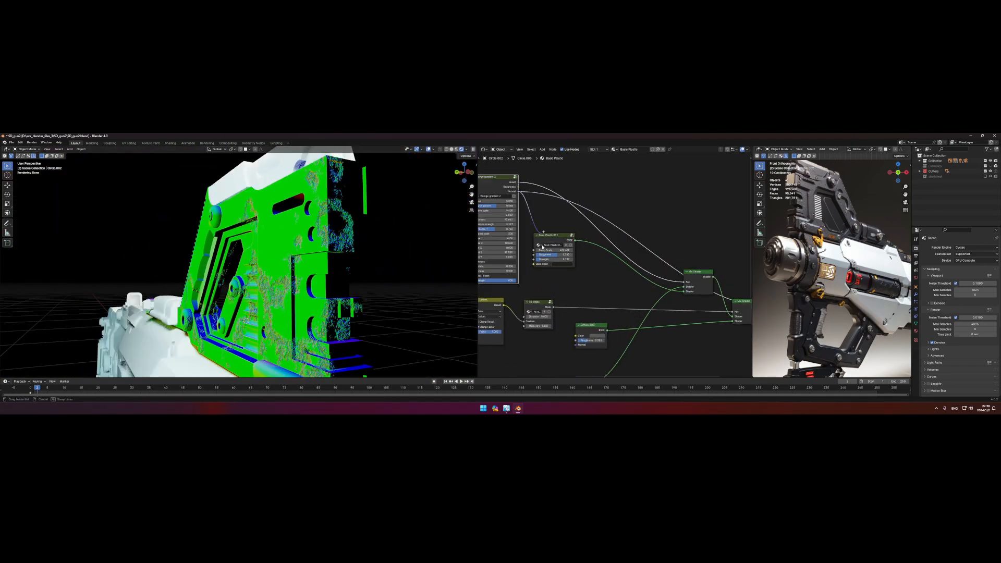
pyautogui.keyDown('ctrl'); pyautogui.keyDown('shift'); pyautogui.click(596, 324); pyautogui.keyUp('shift'); pyautogui.keyUp('ctrl')
pyautogui.moveTo(596, 324); pyautogui.dragTo(581, 317, button='middle')
pyautogui.moveTo(402, 292); pyautogui.dragTo(430, 286, button='middle')
pyautogui.moveTo(735, 297); pyautogui.dragTo(648, 278, button='middle')
pyautogui.keyDown('ctrl'); pyautogui.keyDown('shift'); pyautogui.click(654, 278); pyautogui.keyUp('shift'); pyautogui.keyUp('ctrl')
pyautogui.scroll(4, 313, 277)
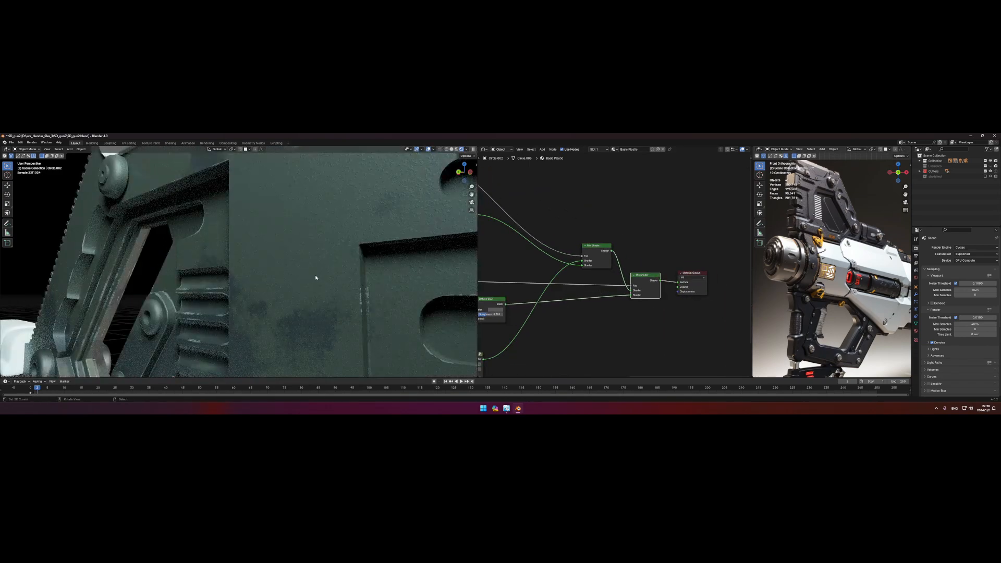
# Cut the Normal link into the Diffuse BSDF and increase the plastic copy's bump Strength.
pyautogui.moveTo(551, 299); pyautogui.dragTo(595, 313, button='middle')
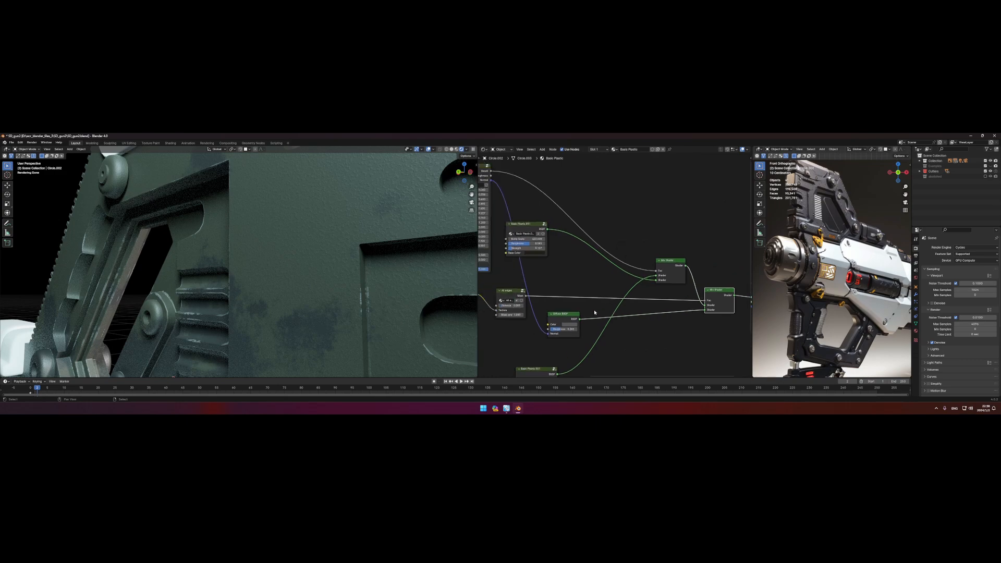
pyautogui.keyDown('ctrl'); pyautogui.moveTo(535, 328); pyautogui.dragTo(534, 329, button='right'); pyautogui.keyUp('ctrl')
pyautogui.moveTo(529, 251); pyautogui.dragTo(554, 282, button='middle')
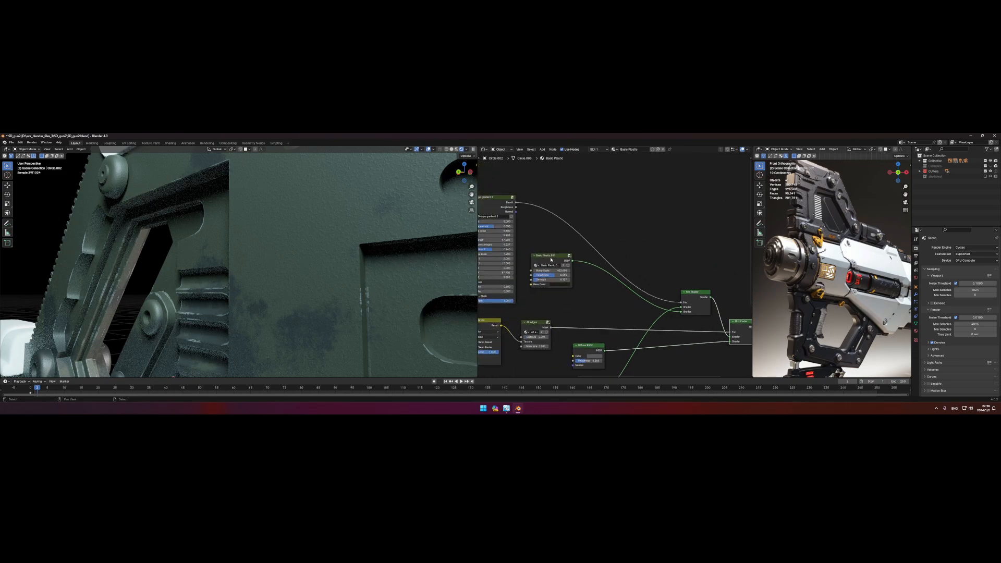
pyautogui.moveTo(551, 258); pyautogui.dragTo(568, 267)
pyautogui.scroll(3, 568, 268)
pyautogui.scroll(2, 392, 229)
pyautogui.moveTo(527, 302); pyautogui.dragTo(537, 302)
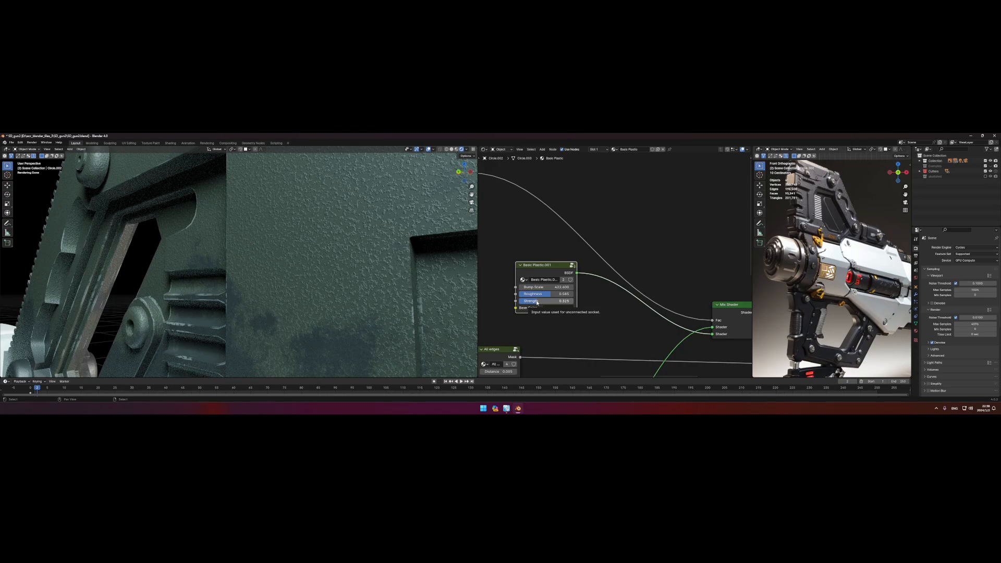
# Tidy the node layout by repositioning the Mix Shader and the plastic copy to make room for more textures.
pyautogui.scroll(-3, 547, 294)
pyautogui.scroll(-2, 602, 296)
pyautogui.moveTo(699, 292); pyautogui.dragTo(661, 288, button='middle')
pyautogui.moveTo(651, 298); pyautogui.dragTo(654, 323)
pyautogui.moveTo(603, 285); pyautogui.dragTo(605, 285)
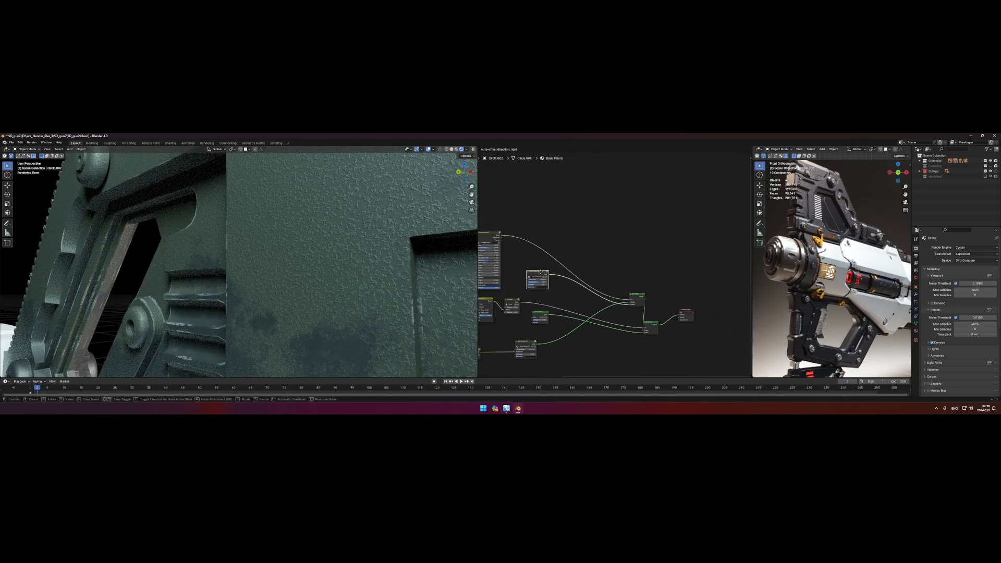
# Add the Grunge 05 texture, link it to the plastic copy's Roughness, and preview it on the frame.
pyautogui.scroll(5, 589, 272)
pyautogui.press('n')
pyautogui.click(722, 191)
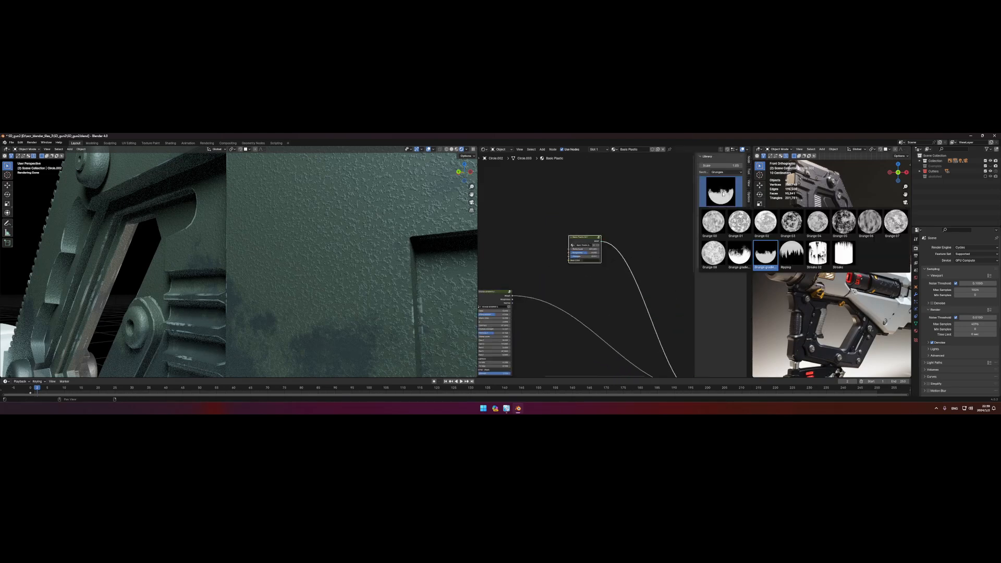
pyautogui.click(844, 223)
pyautogui.keyDown('ctrl'); pyautogui.keyDown('shift'); pyautogui.click(542, 239); pyautogui.keyUp('shift'); pyautogui.keyUp('ctrl')
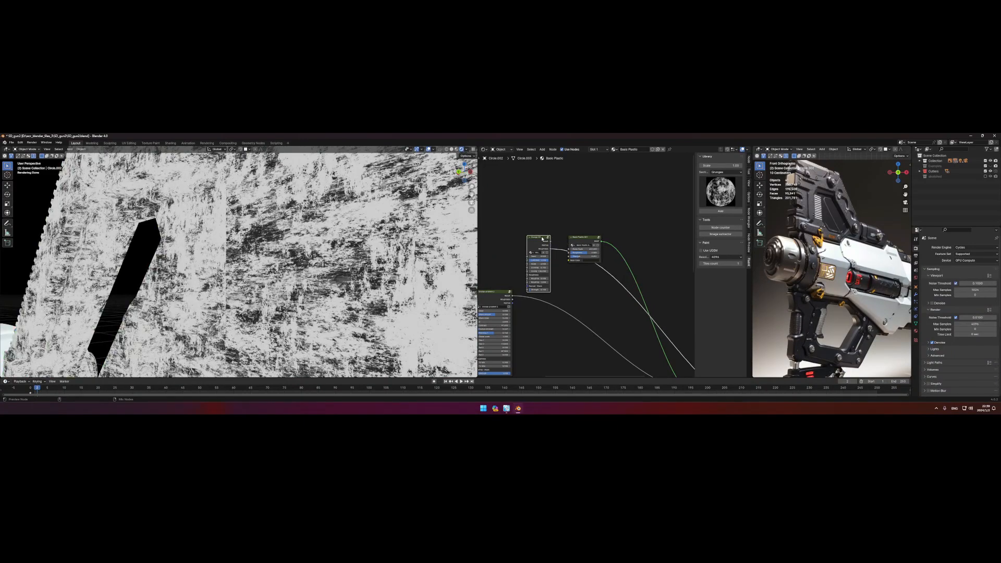
# Move the Grunge 05 node away from the plastic copy to make room between them.
pyautogui.scroll(3, 542, 239)
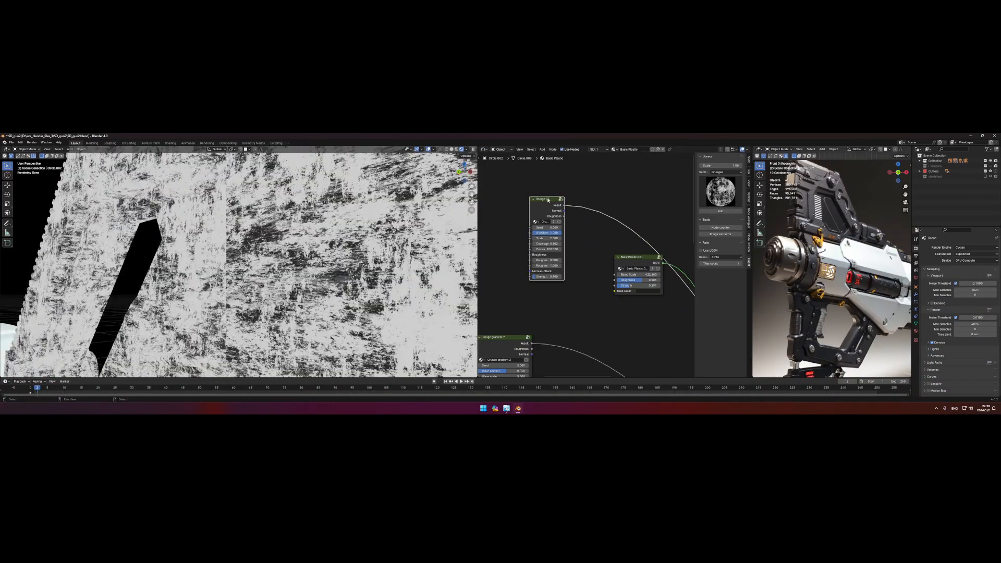
pyautogui.moveTo(543, 190); pyautogui.dragTo(581, 202, button='middle')
pyautogui.moveTo(581, 202); pyautogui.dragTo(513, 190)
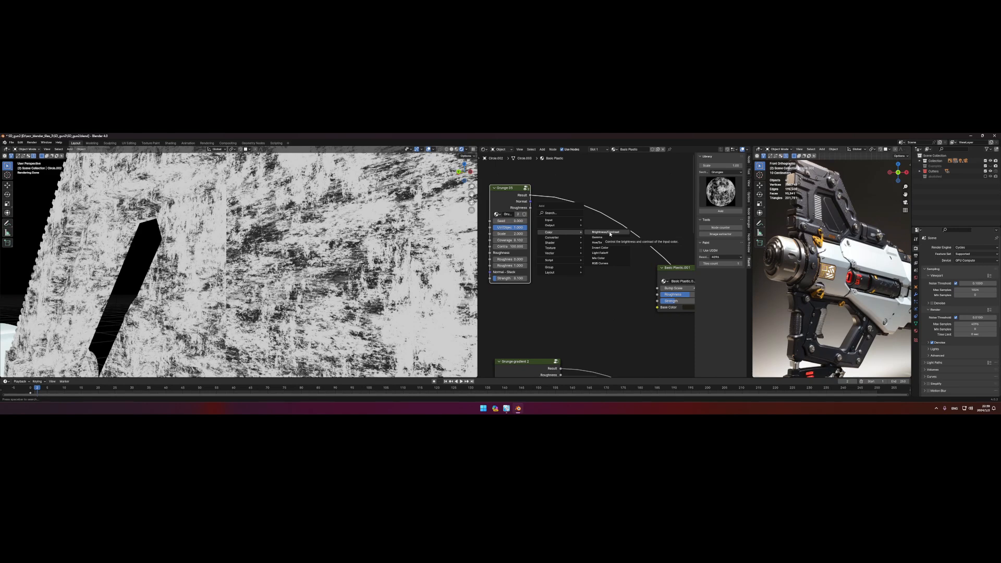
# Try a Color Ramp with tightened stops on the Grunge 05 output, compare it with the raw texture, and remove it.
pyautogui.click(600, 247)
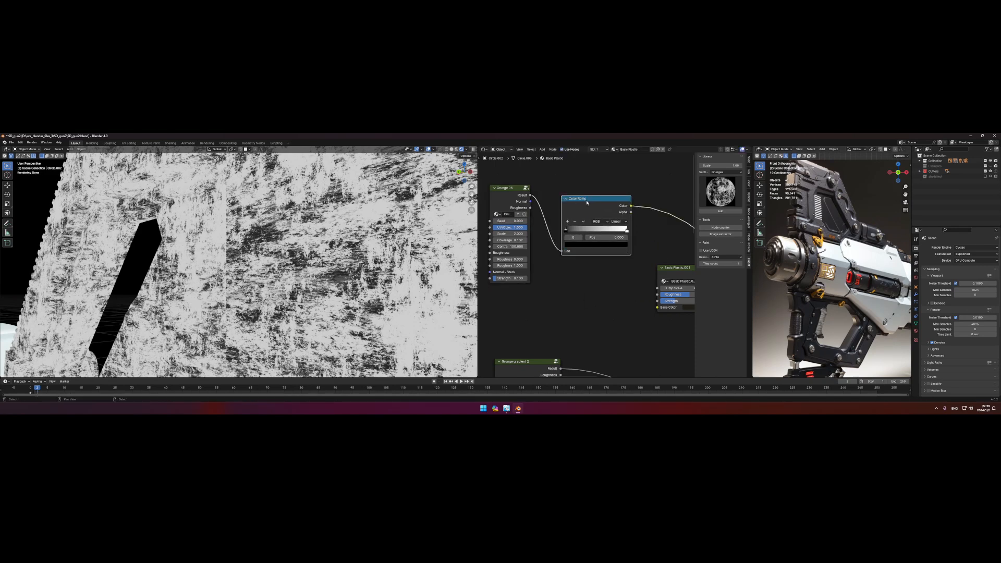
pyautogui.click(586, 201)
pyautogui.moveTo(590, 232); pyautogui.dragTo(605, 231)
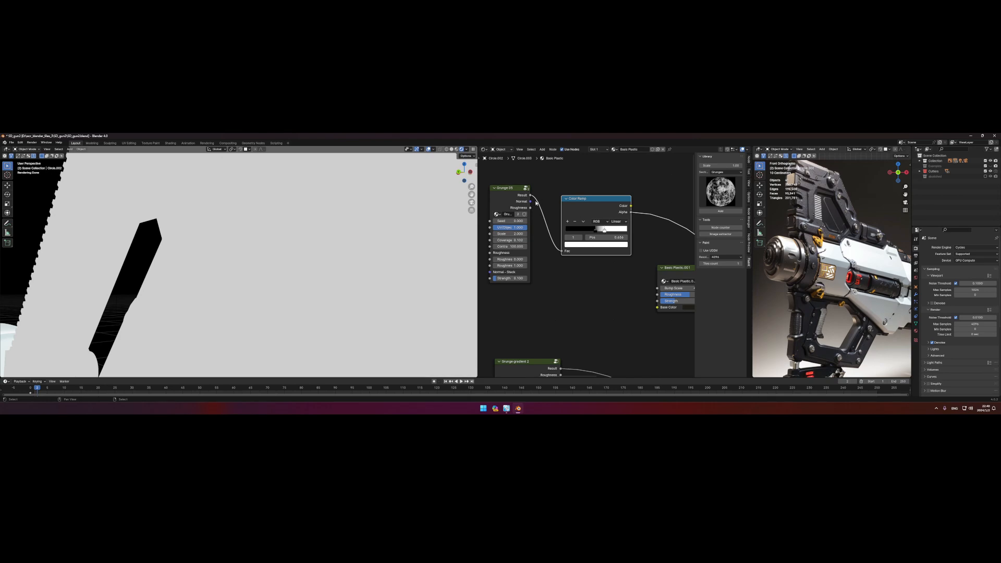
pyautogui.keyDown('ctrl'); pyautogui.keyDown('shift'); pyautogui.click(515, 188); pyautogui.keyUp('shift'); pyautogui.keyUp('ctrl')
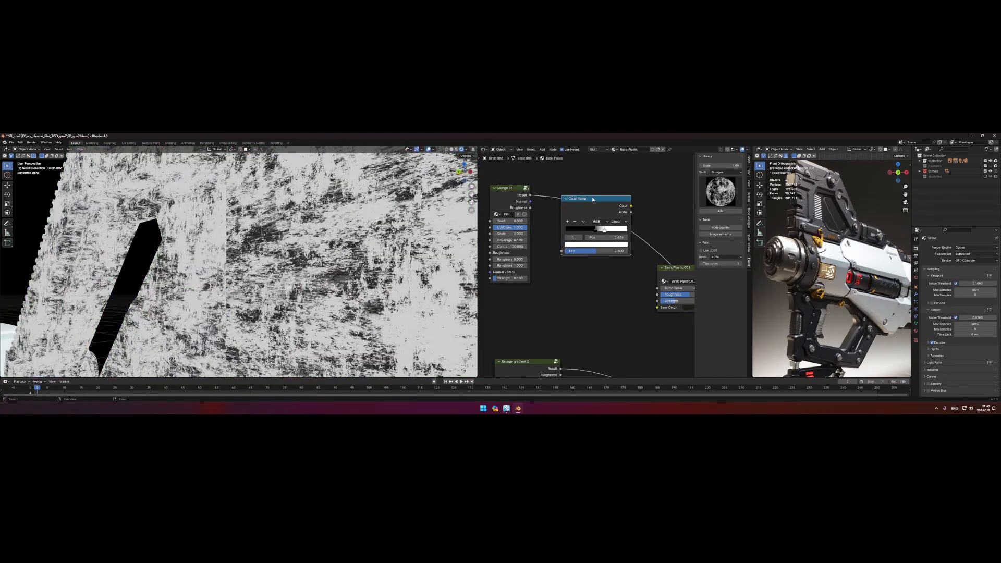
pyautogui.click(593, 199)
pyautogui.press('x')
# Add a color Mix node after Grunge 05 with the texture's Result as Factor, and give A and B dark olive tones.
pyautogui.hotkey('shift', 'a')
pyautogui.click(606, 241)
pyautogui.click(591, 205)
pyautogui.moveTo(590, 256); pyautogui.dragTo(590, 250)
pyautogui.click(618, 256)
pyautogui.moveTo(666, 208); pyautogui.dragTo(625, 199)
pyautogui.click(617, 262)
pyautogui.click(666, 214)
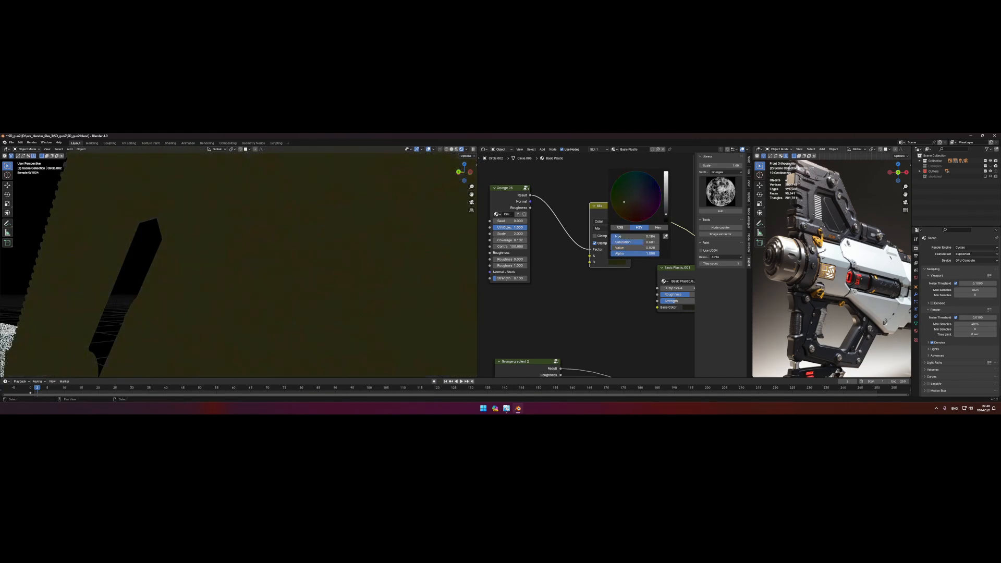
# Reposition the new color Mix node and set its blend mode to Multiply.
pyautogui.moveTo(597, 205); pyautogui.dragTo(572, 210)
pyautogui.click(579, 234)
pyautogui.click(580, 263)
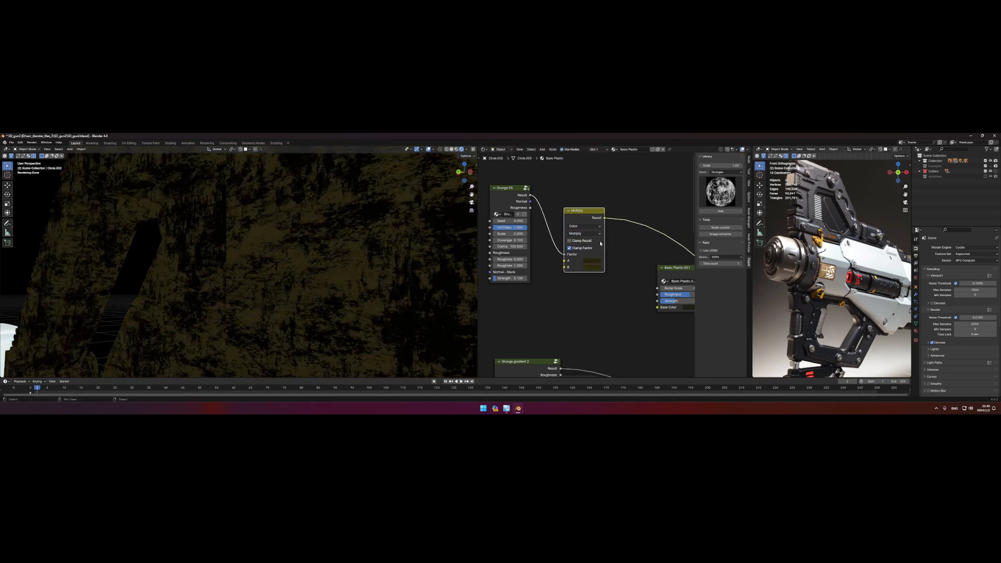
# Link the Multiply node's Result to the plastic copy's Base Color and restore the final Mix Shader to the output.
pyautogui.scroll(-5, 596, 254)
pyautogui.scroll(-3, 380, 268)
pyautogui.scroll(3, 639, 235)
pyautogui.keyDown('ctrl'); pyautogui.moveTo(639, 238); pyautogui.dragTo(625, 219, button='right'); pyautogui.keyUp('ctrl')
pyautogui.scroll(-5, 645, 309)
pyautogui.moveTo(645, 309); pyautogui.dragTo(527, 224, button='middle')
pyautogui.keyDown('alt'); pyautogui.moveTo(580, 284); pyautogui.dragTo(617, 270, button='right'); pyautogui.keyUp('alt')
pyautogui.scroll(5, 311, 243)
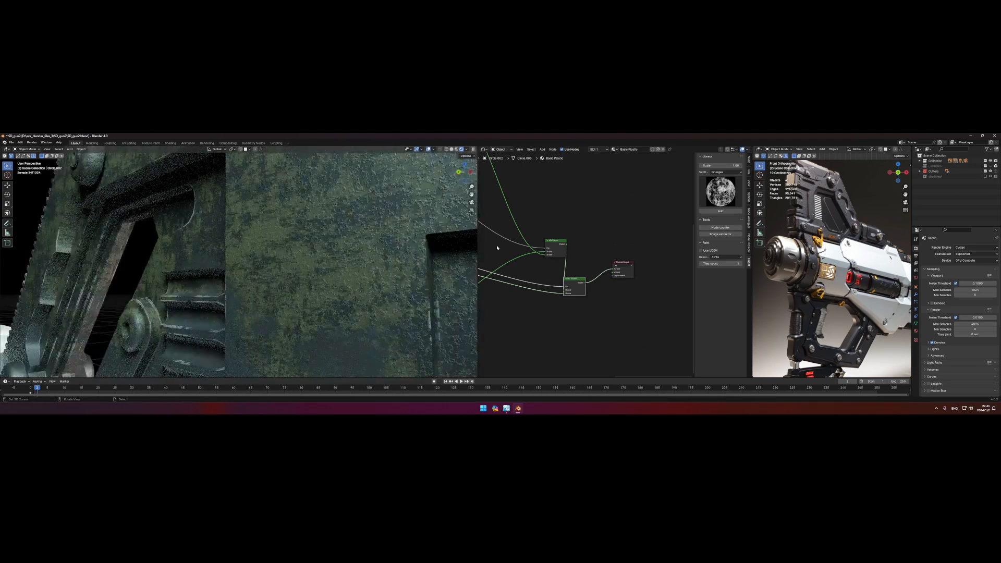
# Try the Darken and Color Burn blend modes on the grunge color mix and switch it to Mix.
pyautogui.moveTo(496, 195); pyautogui.dragTo(557, 272, button='middle')
pyautogui.scroll(6, 557, 267)
pyautogui.click(577, 233)
pyautogui.click(577, 265)
pyautogui.click(578, 234)
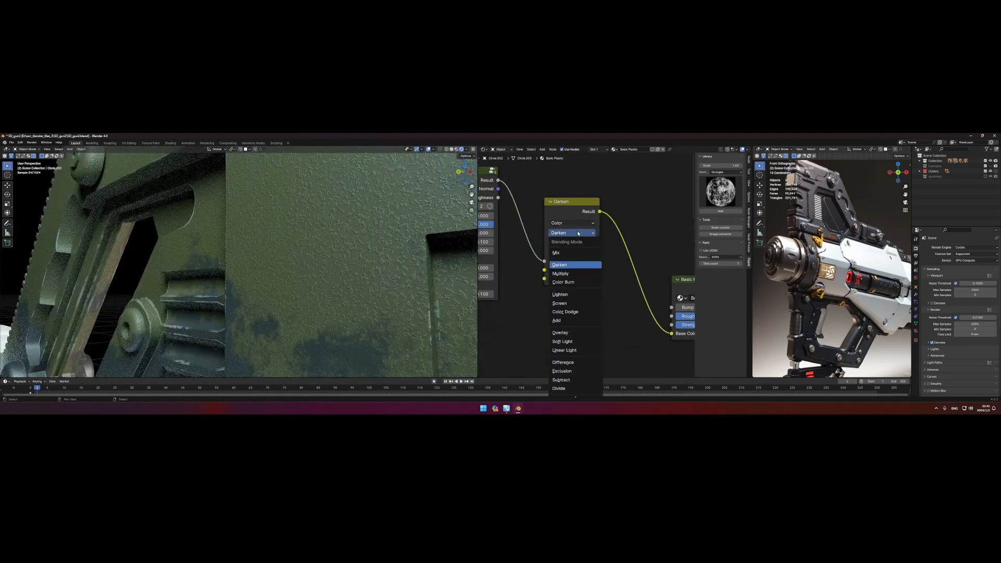
pyautogui.click(574, 282)
pyautogui.click(576, 233)
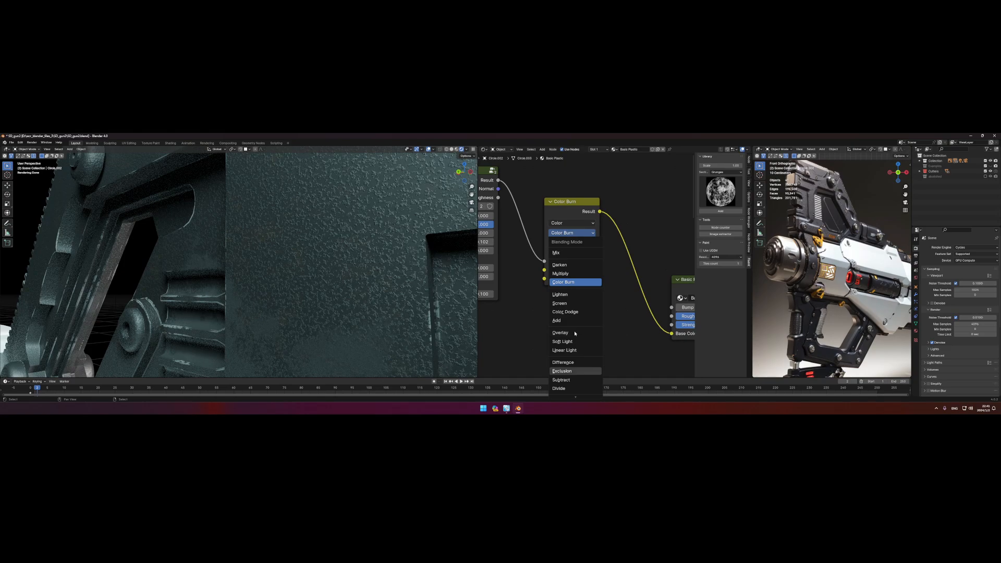
pyautogui.click(566, 248)
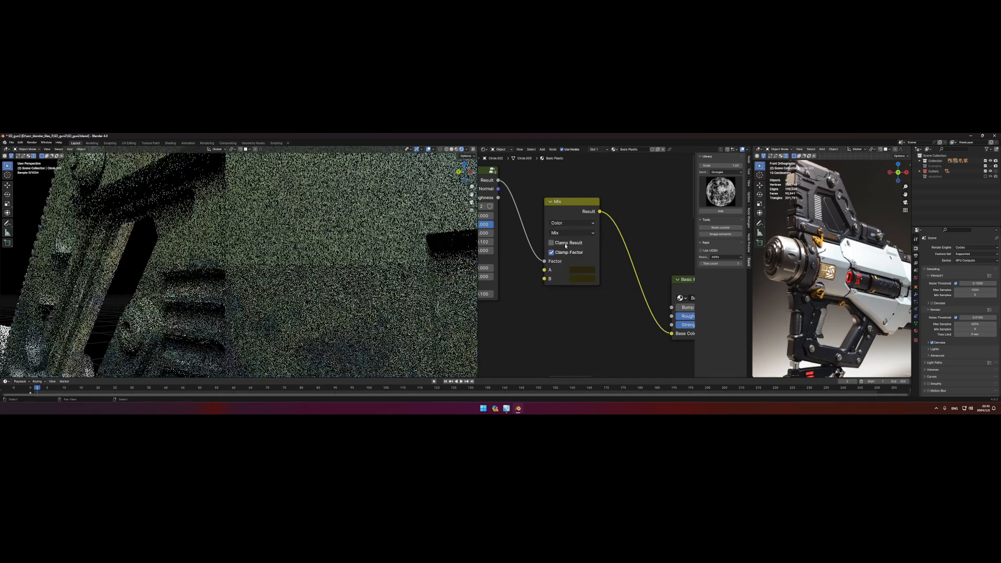
# Set the grunge color mix's blend mode to Multiply and adjust its dark A and B colors.
pyautogui.click(581, 279)
pyautogui.moveTo(587, 207); pyautogui.dragTo(649, 206)
pyautogui.click(574, 234)
pyautogui.click(573, 267)
pyautogui.click(575, 234)
pyautogui.click(575, 274)
pyautogui.click(580, 270)
pyautogui.click(581, 279)
# Check the color variation on the frame up close and retune the A and B colors toward dark brown.
pyautogui.scroll(-4, 348, 246)
pyautogui.moveTo(348, 247); pyautogui.dragTo(343, 256, button='middle')
pyautogui.scroll(-4, 342, 257)
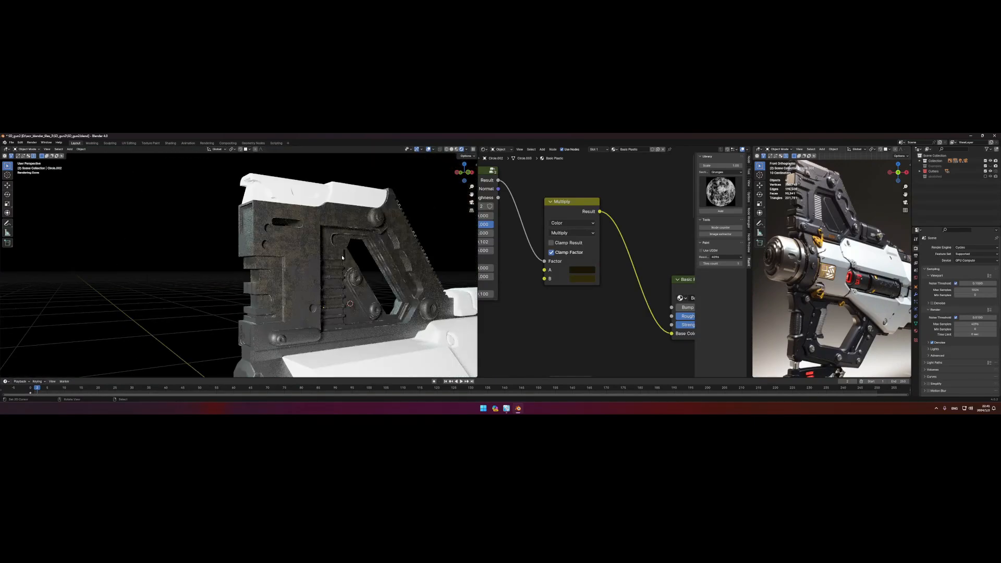
pyautogui.scroll(4, 342, 258)
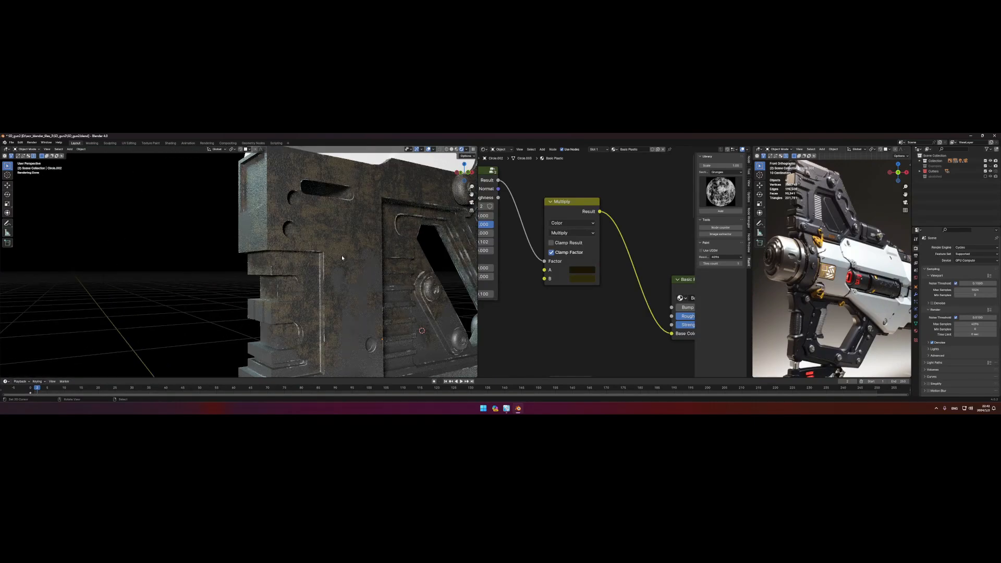
pyautogui.scroll(2, 343, 258)
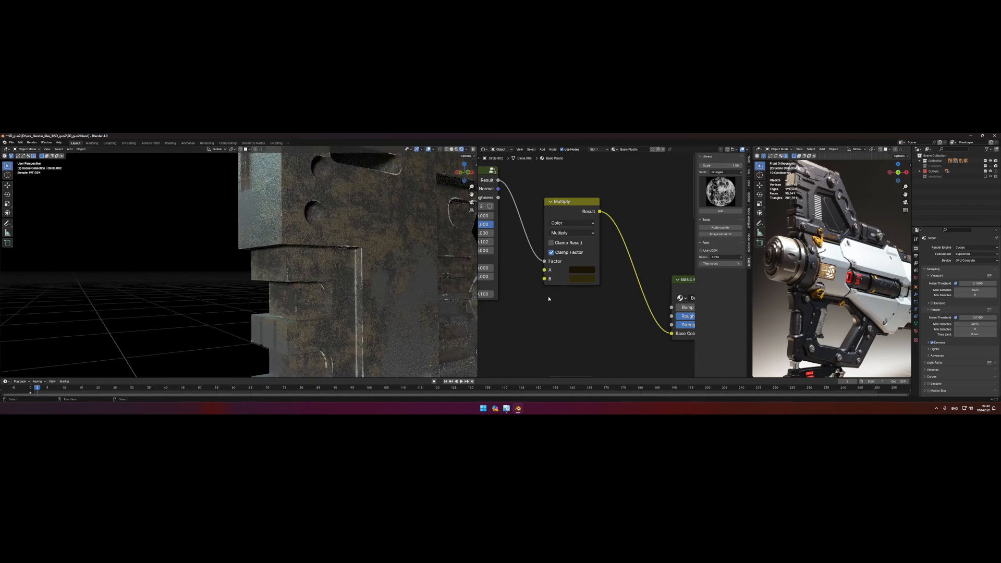
pyautogui.click(581, 279)
pyautogui.moveTo(649, 211); pyautogui.dragTo(649, 214)
pyautogui.click(582, 270)
pyautogui.moveTo(592, 203)
pyautogui.mouseDown()
pyautogui.moveTo(590, 179)
pyautogui.moveTo(591, 199)
pyautogui.mouseUp()
pyautogui.click(582, 279)
# Set the grunge color mix to Mix with B at hue 0.100, saturation 0.797, value 0.009, and toggle the viewport shading to check.
pyautogui.click(569, 233)
pyautogui.click(564, 255)
pyautogui.click(576, 280)
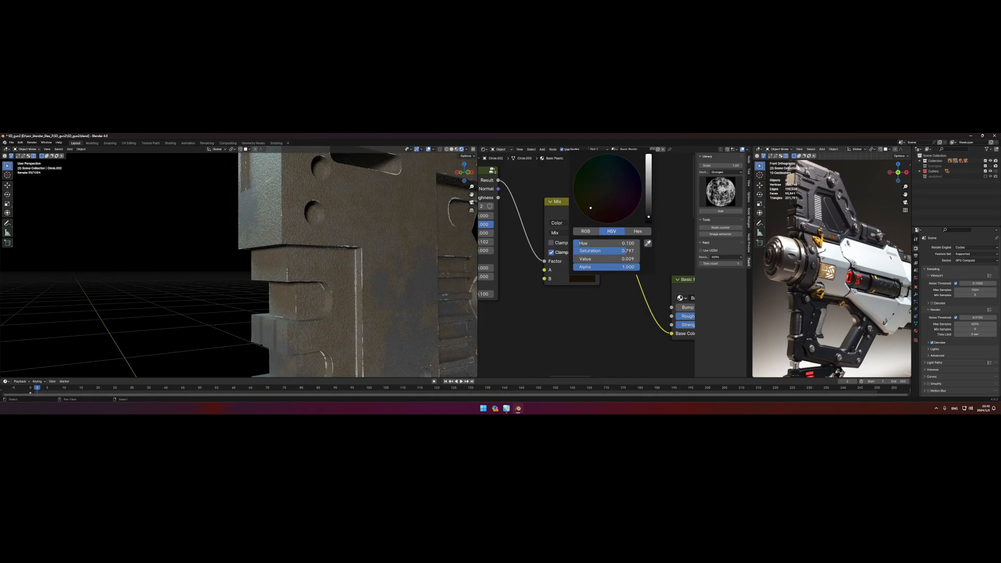
pyautogui.press('z')
pyautogui.click(386, 281)
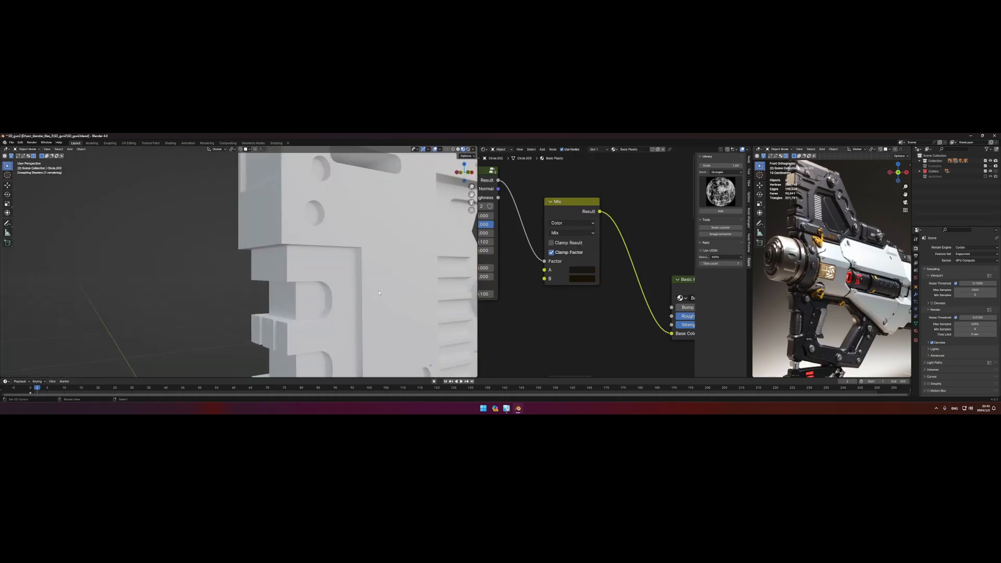
pyautogui.press('z')
pyautogui.click(385, 255)
# Compare the frame with the metal barrel and fine-tune the brown A color of the grunge color mix.
pyautogui.scroll(-5, 383, 256)
pyautogui.moveTo(360, 303)
pyautogui.keyDown('shift'); pyautogui.mouseDown(button='middle')
pyautogui.moveTo(353, 257)
pyautogui.moveTo(371, 274)
pyautogui.moveTo(376, 290)
pyautogui.moveTo(328, 271)
pyautogui.mouseUp(button='middle'); pyautogui.keyUp('shift')
pyautogui.scroll(-3, 354, 256)
pyautogui.scroll(2, 339, 266)
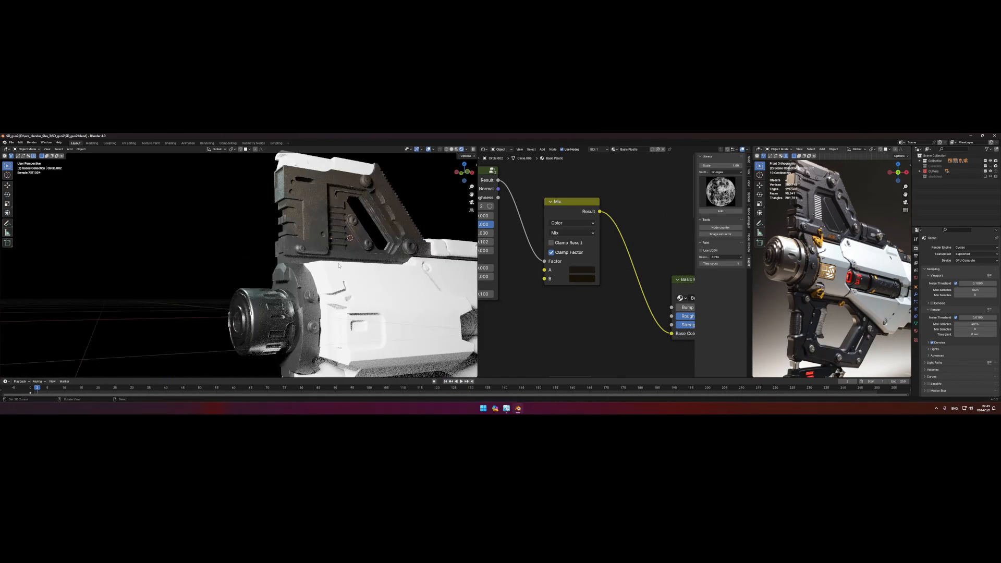
pyautogui.scroll(2, 339, 266)
pyautogui.click(583, 269)
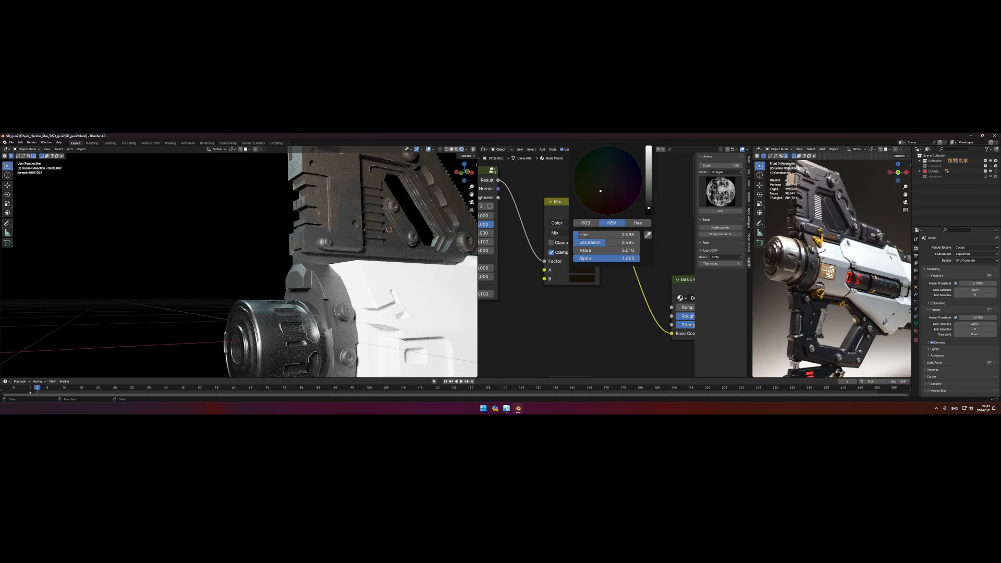
pyautogui.moveTo(601, 197); pyautogui.dragTo(602, 189)
# Select the barrel, lower the first Roughness value of its Dented Metal node, and save the file.
pyautogui.click(306, 328)
pyautogui.moveTo(488, 367); pyautogui.dragTo(600, 289, button='middle')
pyautogui.scroll(-1, 600, 289)
pyautogui.scroll(-4, 600, 289)
pyautogui.keyDown('alt'); pyautogui.moveTo(489, 288); pyautogui.dragTo(593, 290); pyautogui.keyUp('alt')
pyautogui.scroll(-4, 579, 288)
pyautogui.keyDown('alt'); pyautogui.moveTo(602, 232); pyautogui.dragTo(614, 273); pyautogui.keyUp('alt')
pyautogui.scroll(4, 581, 287)
pyautogui.keyDown('alt'); pyautogui.keyDown('shift'); pyautogui.moveTo(330, 260); pyautogui.dragTo(366, 182); pyautogui.keyUp('shift'); pyautogui.keyUp('alt')
pyautogui.scroll(3, 360, 188)
pyautogui.keyDown('alt'); pyautogui.moveTo(593, 315); pyautogui.dragTo(583, 258); pyautogui.keyUp('alt')
pyautogui.scroll(4, 583, 258)
pyautogui.moveTo(530, 294)
pyautogui.keyDown('alt'); pyautogui.mouseDown()
pyautogui.moveTo(551, 277)
pyautogui.moveTo(561, 296)
pyautogui.moveTo(515, 297)
pyautogui.moveTo(529, 296)
pyautogui.mouseUp(); pyautogui.keyUp('alt')
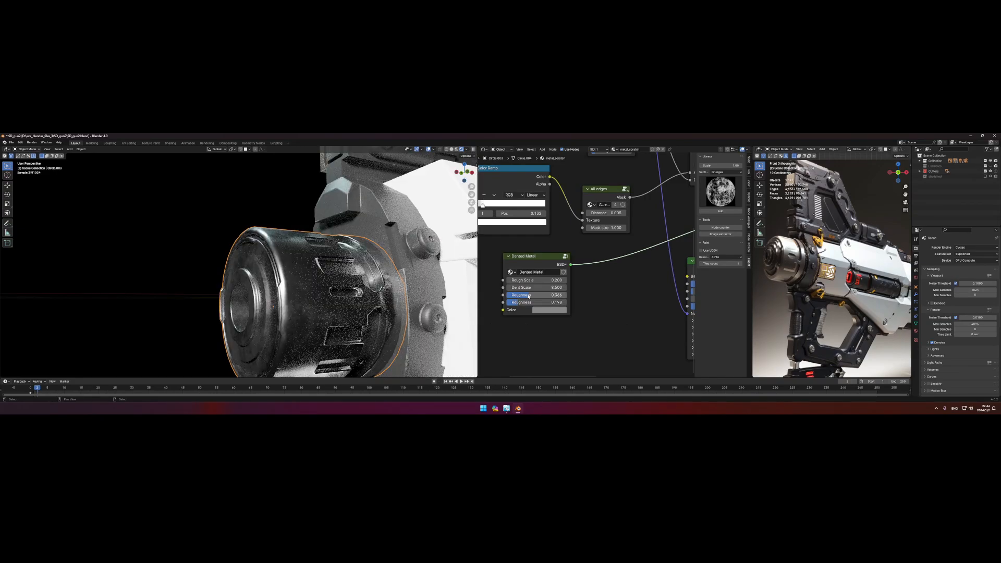
pyautogui.scroll(-3, 365, 274)
pyautogui.moveTo(321, 274)
pyautogui.mouseDown(button='middle')
pyautogui.moveTo(351, 270)
pyautogui.moveTo(336, 275)
pyautogui.mouseUp(button='middle')
pyautogui.moveTo(527, 295); pyautogui.dragTo(523, 296)
pyautogui.hotkey('ctrl', 's')
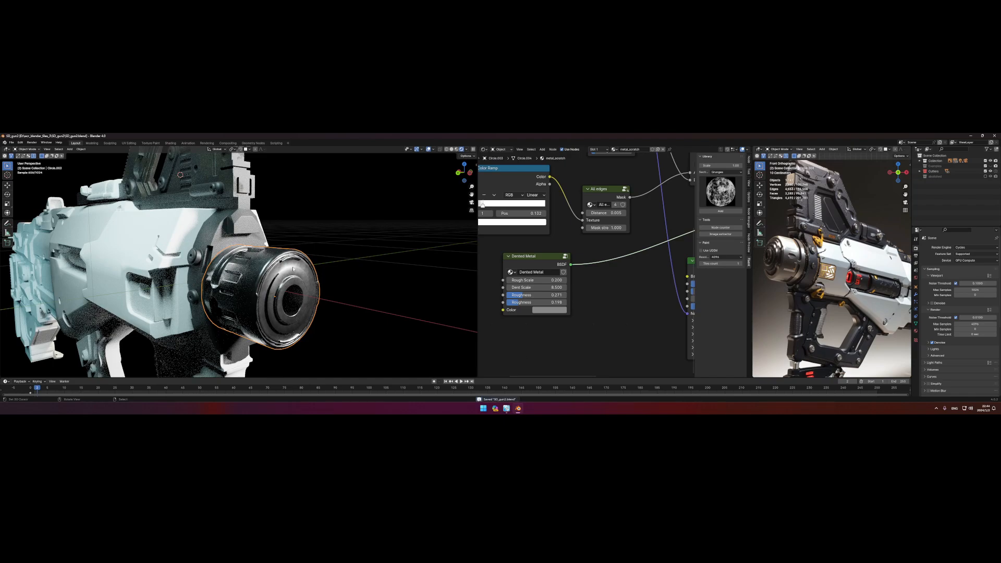
# Examine the barrel and upper frame materials from several angles, switching between preview and rendered shading.
pyautogui.scroll(3, 288, 254)
pyautogui.hotkey('alt', 'a')
pyautogui.moveTo(284, 254)
pyautogui.mouseDown(button='middle')
pyautogui.moveTo(357, 256)
pyautogui.moveTo(340, 281)
pyautogui.moveTo(361, 281)
pyautogui.mouseUp(button='middle')
pyautogui.scroll(-4, 350, 261)
pyautogui.press('z')
pyautogui.click(347, 287)
pyautogui.press('z')
pyautogui.click(340, 256)
pyautogui.keyDown('shift'); pyautogui.moveTo(396, 214); pyautogui.dragTo(355, 269, button='middle'); pyautogui.keyUp('shift')
pyautogui.scroll(-3, 360, 266)
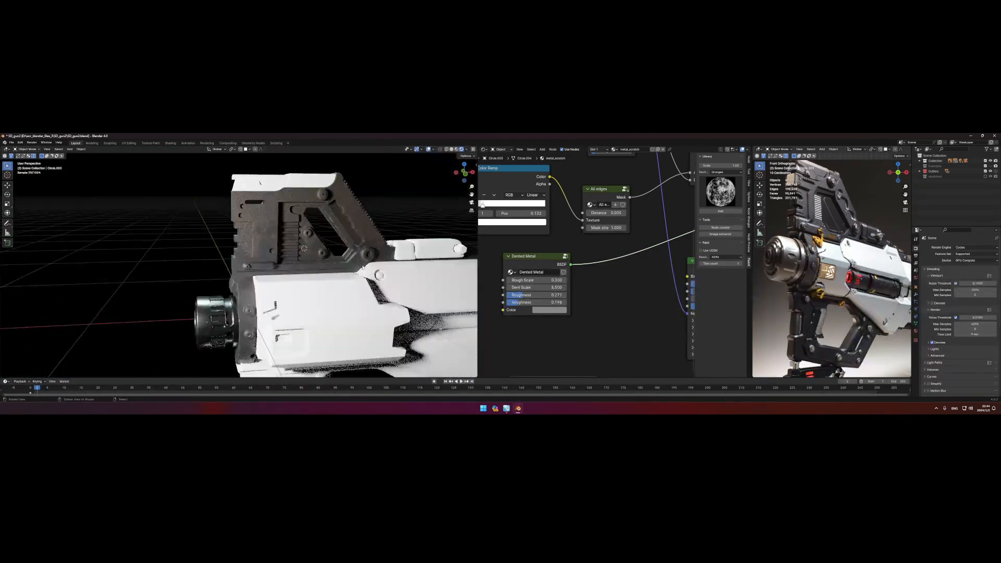
# Assign the existing Basic Plastic material to the white rail pieces on top of the upper frame and save the file.
pyautogui.click(307, 194)
pyautogui.click(917, 330)
pyautogui.click(930, 280)
pyautogui.rightClick(256, 182)
pyautogui.click(926, 269)
pyautogui.click(942, 280)
pyautogui.hotkey('ctrl', 's')
pyautogui.hotkey('alt', 'a')
# Assign the Basic Plastic material to the lower grip frame parts and save the file.
pyautogui.scroll(2, 336, 256)
pyautogui.keyDown('shift'); pyautogui.moveTo(292, 183); pyautogui.dragTo(380, 201, button='middle'); pyautogui.keyUp('shift')
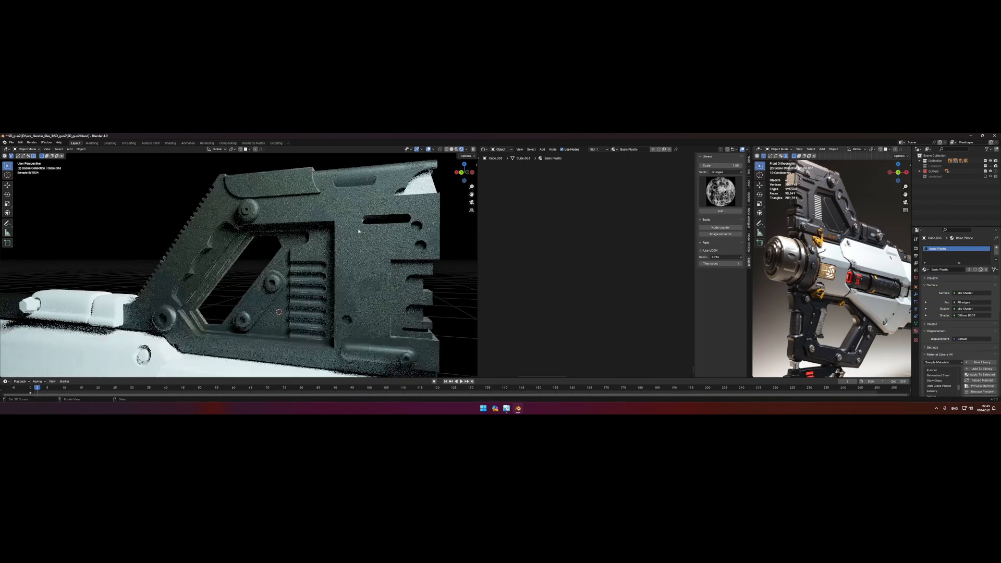
pyautogui.moveTo(313, 282); pyautogui.dragTo(235, 235, button='middle')
pyautogui.keyDown('shift'); pyautogui.moveTo(235, 234); pyautogui.dragTo(354, 252, button='middle'); pyautogui.keyUp('shift')
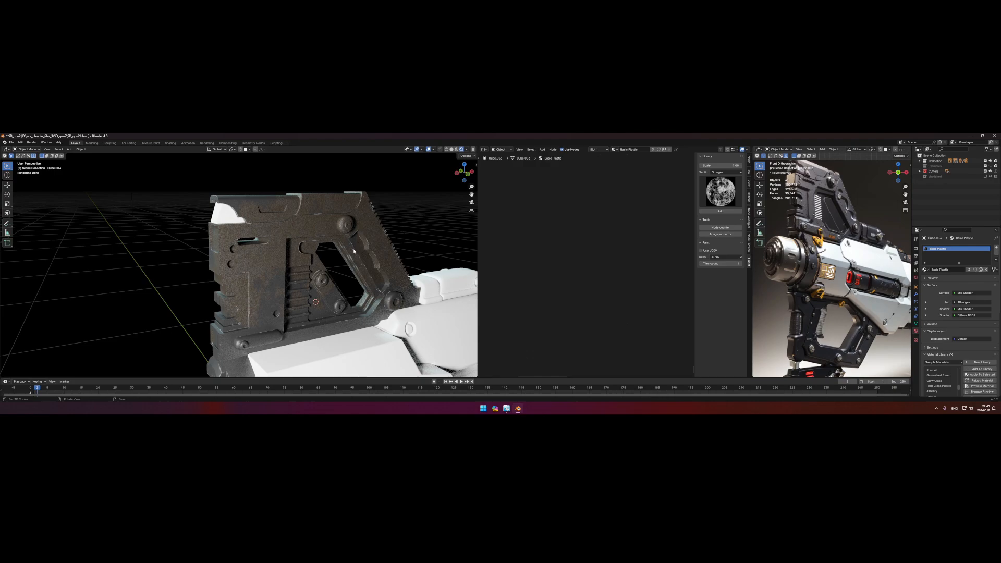
pyautogui.scroll(-3, 354, 250)
pyautogui.keyDown('shift'); pyautogui.moveTo(353, 313); pyautogui.dragTo(366, 172, button='middle'); pyautogui.keyUp('shift')
pyautogui.scroll(3, 366, 180)
pyautogui.click(394, 292)
pyautogui.click(927, 270)
pyautogui.click(940, 286)
pyautogui.click(254, 303)
pyautogui.click(927, 270)
pyautogui.click(941, 285)
pyautogui.click(342, 293)
pyautogui.hotkey('ctrl', 's')
# Set the plastic material's grunge color mix to the Multiply blend mode and save the file.
pyautogui.keyDown('shift'); pyautogui.moveTo(302, 313); pyautogui.dragTo(311, 250, button='middle'); pyautogui.keyUp('shift')
pyautogui.scroll(2, 311, 250)
pyautogui.moveTo(312, 251); pyautogui.dragTo(321, 293, button='middle')
pyautogui.scroll(2, 315, 238)
pyautogui.scroll(-2, 334, 248)
pyautogui.scroll(-5, 306, 266)
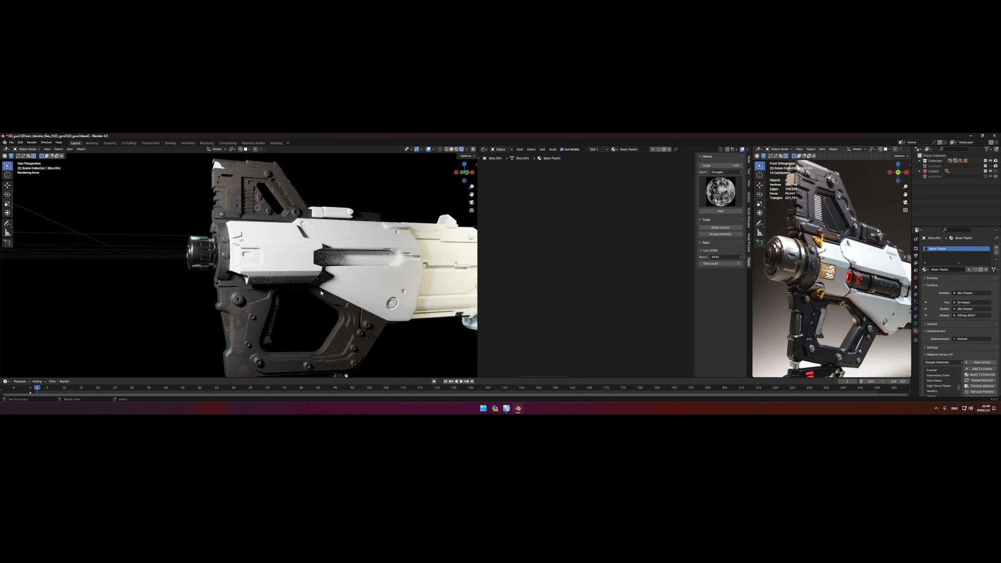
pyautogui.press('KP_Decimal')
pyautogui.scroll(-10, 616, 281)
pyautogui.moveTo(496, 243); pyautogui.dragTo(571, 388, button='middle')
pyautogui.scroll(6, 617, 241)
pyautogui.scroll(7, 585, 266)
pyautogui.moveTo(557, 231); pyautogui.dragTo(603, 263, button='middle')
pyautogui.scroll(7, 602, 263)
pyautogui.click(577, 277)
pyautogui.hotkey('ctrl', 's')
# Examine the grunge and edge wear on the lower grip frame up close.
pyautogui.press('a')
pyautogui.press('a')
pyautogui.keyDown('shift'); pyautogui.moveTo(260, 341); pyautogui.dragTo(324, 271, button='middle'); pyautogui.keyUp('shift')
pyautogui.scroll(6, 324, 271)
pyautogui.keyDown('shift'); pyautogui.moveTo(410, 272); pyautogui.dragTo(259, 273, button='middle'); pyautogui.keyUp('shift')
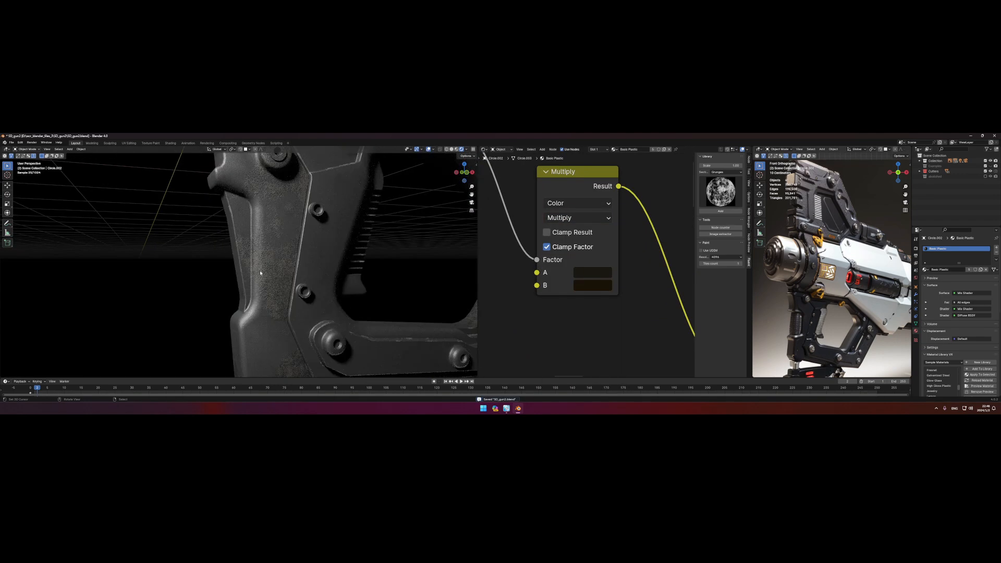
pyautogui.scroll(3, 261, 273)
pyautogui.keyDown('alt'); pyautogui.moveTo(278, 271); pyautogui.dragTo(283, 270); pyautogui.keyUp('alt')
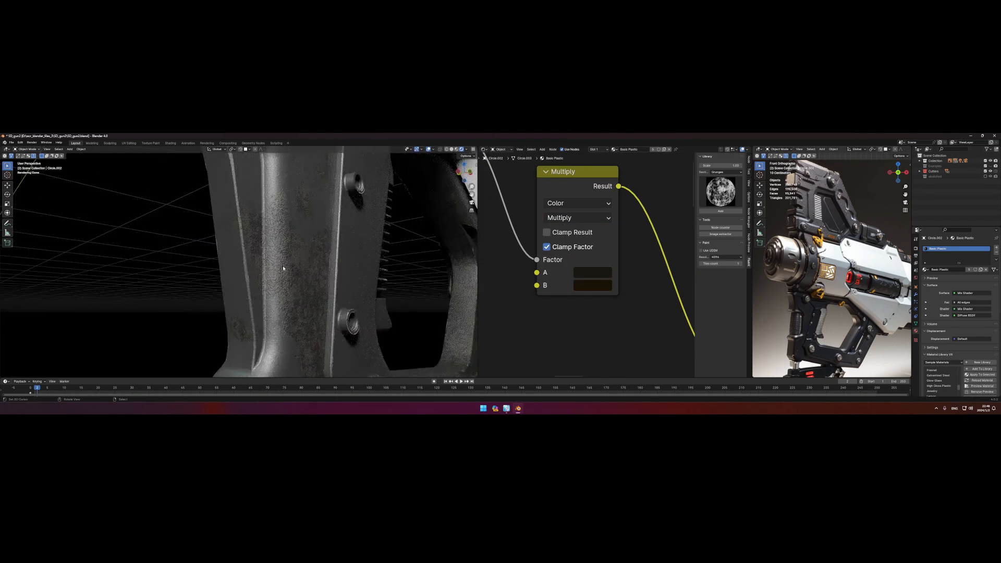
pyautogui.scroll(-7, 283, 270)
pyautogui.scroll(7, 287, 304)
# Adjust the Base Color of the Basic Plastic.001 node below the Diffuse BSDF.
pyautogui.scroll(-6, 652, 307)
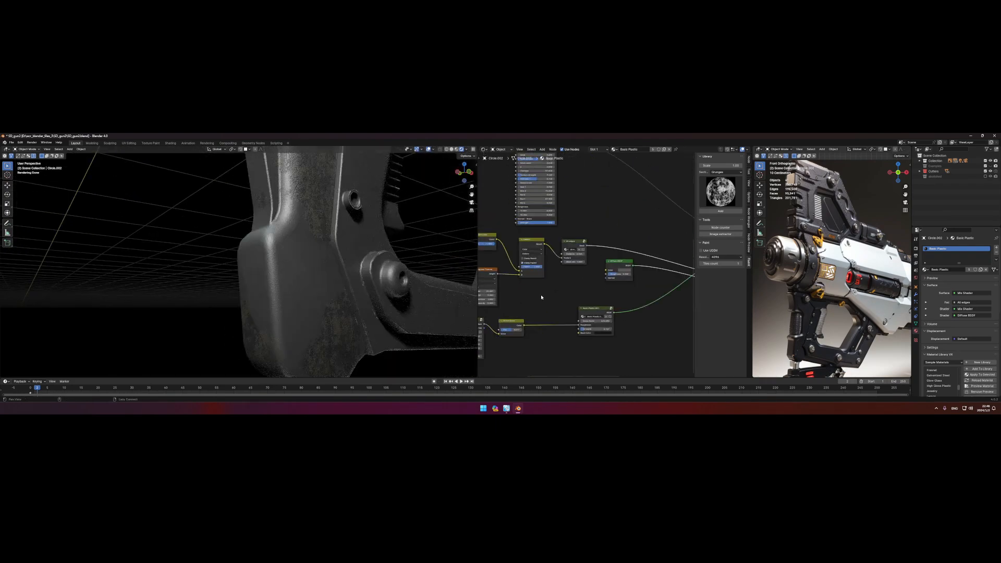
pyautogui.scroll(3, 603, 344)
pyautogui.moveTo(603, 344); pyautogui.dragTo(542, 307, button='middle')
pyautogui.click(543, 317)
pyautogui.click(560, 241)
# Review the plastic on the grip and the whole gun from several angles and save the file.
pyautogui.keyDown('ctrl'); pyautogui.keyDown('alt'); pyautogui.moveTo(354, 280); pyautogui.dragTo(358, 318); pyautogui.keyUp('alt'); pyautogui.keyUp('ctrl')
pyautogui.keyDown('alt'); pyautogui.moveTo(396, 284); pyautogui.dragTo(374, 287); pyautogui.keyUp('alt')
pyautogui.keyDown('alt'); pyautogui.keyDown('shift'); pyautogui.moveTo(355, 248); pyautogui.dragTo(338, 285); pyautogui.keyUp('shift'); pyautogui.keyUp('alt')
pyautogui.keyDown('alt'); pyautogui.keyDown('shift'); pyautogui.moveTo(321, 216); pyautogui.dragTo(348, 269); pyautogui.keyUp('shift'); pyautogui.keyUp('alt')
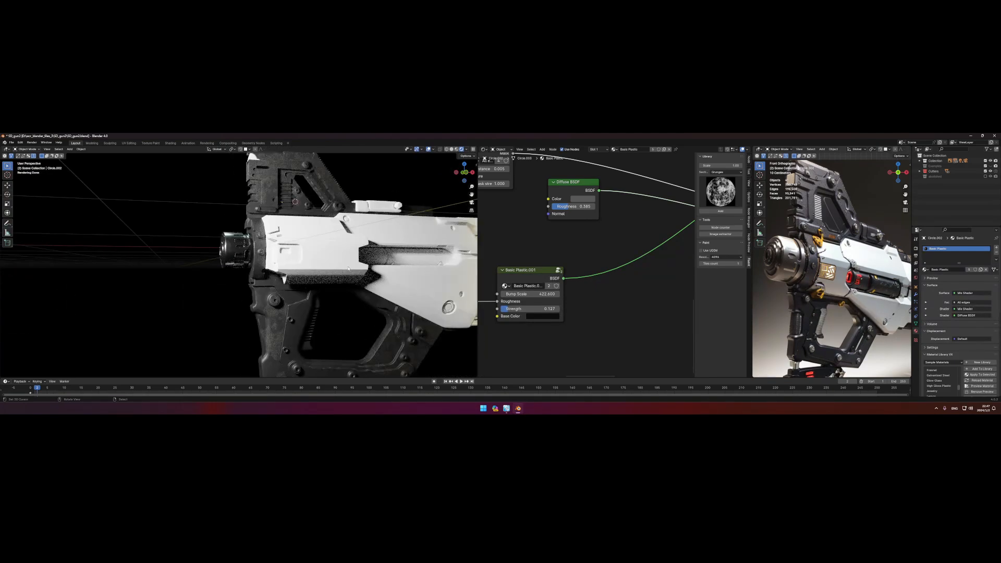
pyautogui.moveTo(349, 269); pyautogui.dragTo(431, 269, button='middle')
pyautogui.keyDown('ctrl'); pyautogui.moveTo(334, 245); pyautogui.dragTo(209, 237, button='middle'); pyautogui.keyUp('ctrl')
pyautogui.keyDown('shift'); pyautogui.moveTo(224, 238); pyautogui.dragTo(289, 252, button='middle'); pyautogui.keyUp('shift')
pyautogui.hotkey('ctrl', 's')
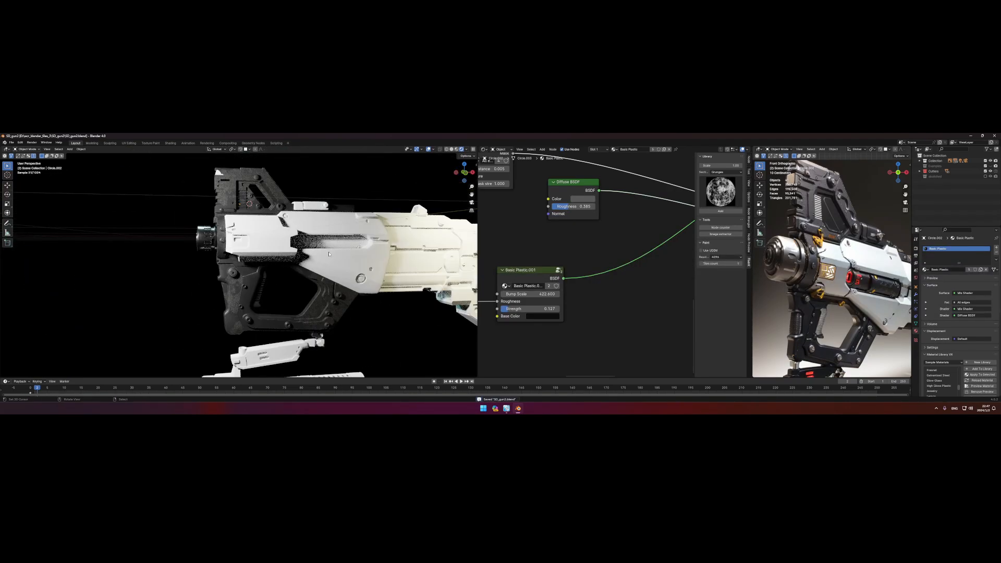
# Try the Surface 2 material from the Surfaces library category on the small block of the top rail.
pyautogui.keyDown('alt'); pyautogui.moveTo(351, 229); pyautogui.dragTo(356, 250); pyautogui.keyUp('alt')
pyautogui.click(374, 238)
pyautogui.press('n')
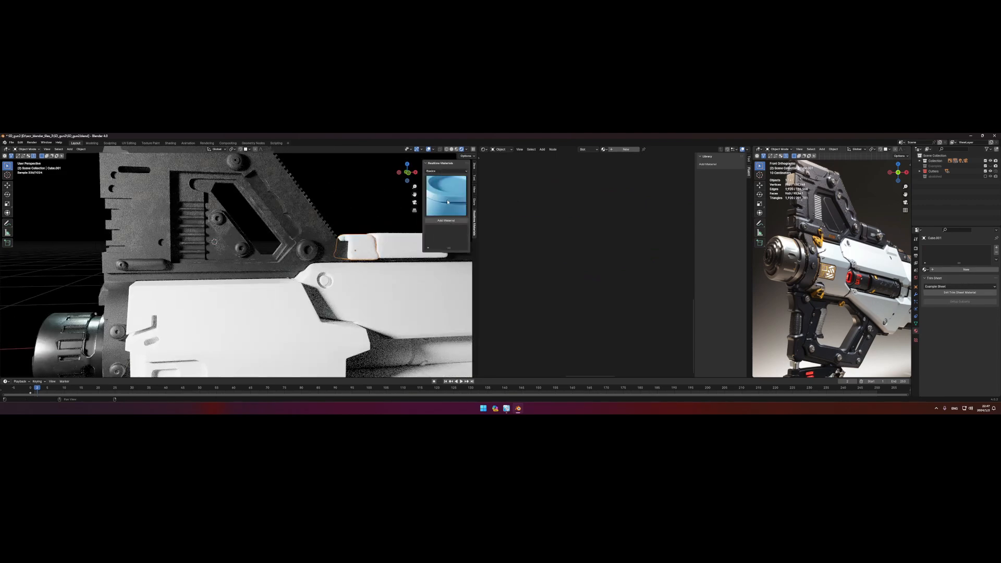
pyautogui.click(446, 171)
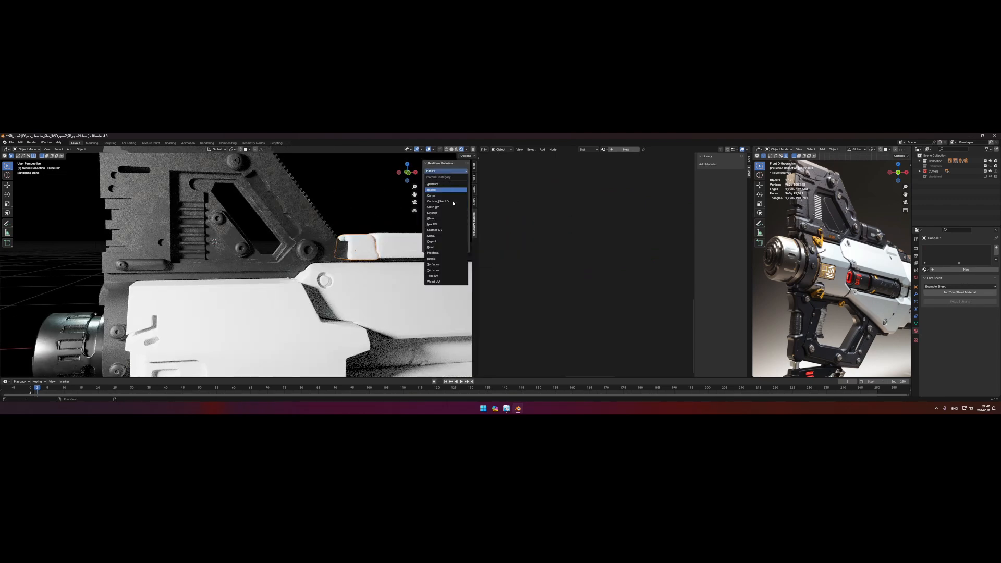
pyautogui.click(447, 230)
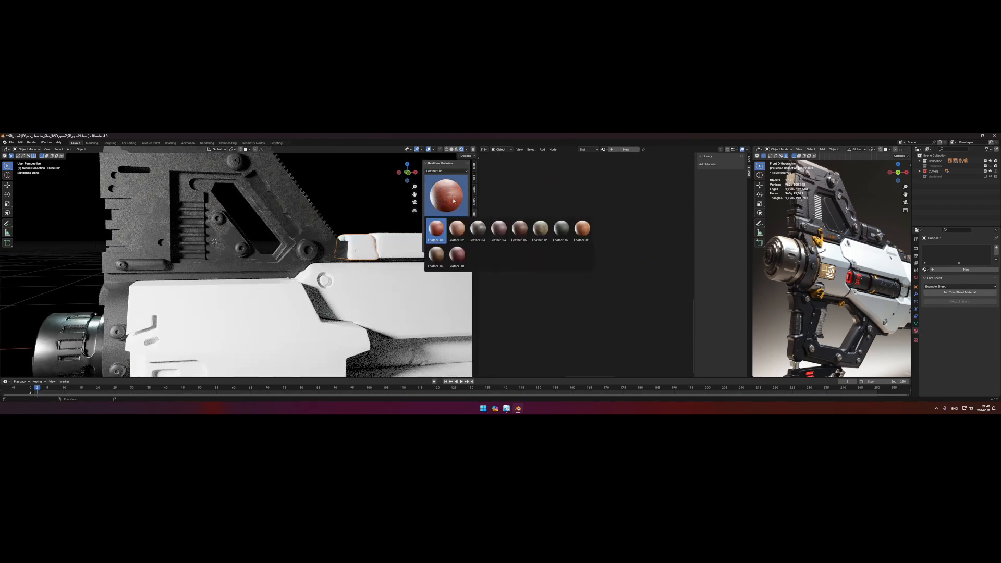
pyautogui.click(446, 171)
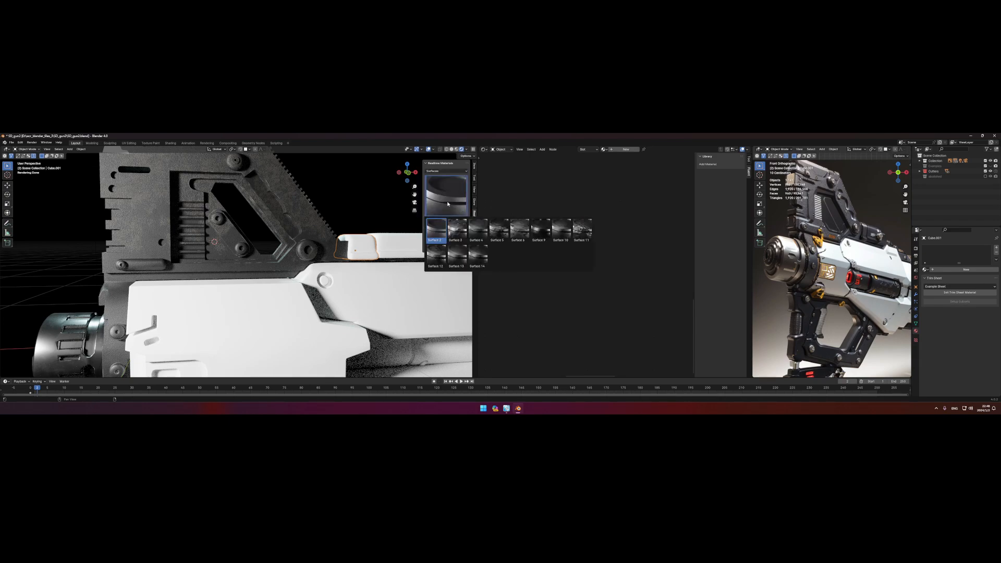
pyautogui.click(445, 220)
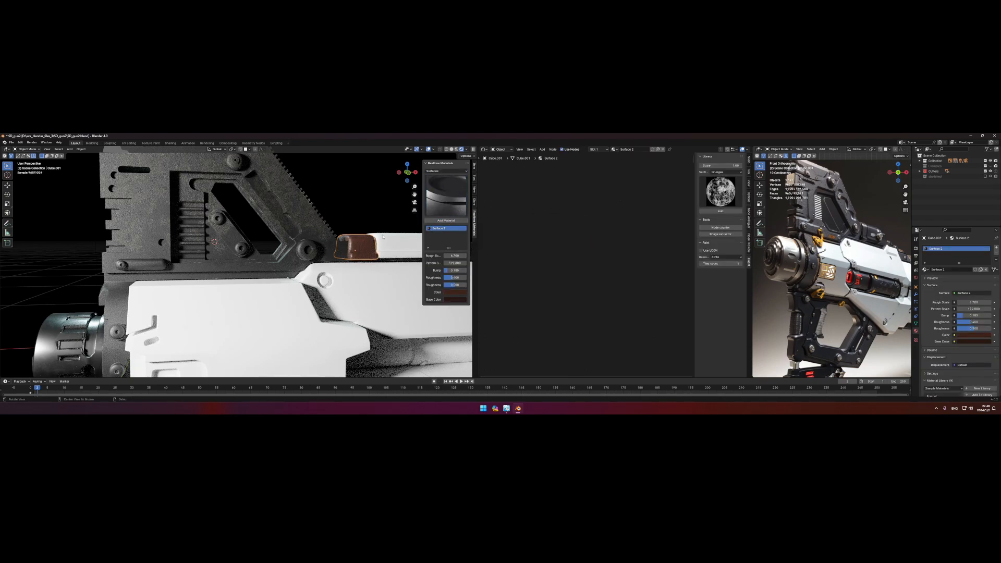
# Remove the Surface 2 material from the small top rail block and save the file.
pyautogui.scroll(4, 383, 236)
pyautogui.moveTo(383, 237); pyautogui.dragTo(373, 293, button='middle')
pyautogui.scroll(3, 344, 288)
pyautogui.click(997, 253)
pyautogui.click(458, 172)
pyautogui.scroll(-8, 338, 269)
pyautogui.hotkey('ctrl', 's')
# Assign the existing Basic Plastic material to the rear stock, using the reference image as guide, and save the file.
pyautogui.click(338, 269)
pyautogui.moveTo(337, 269); pyautogui.dragTo(216, 193, button='middle')
pyautogui.scroll(-5, 216, 209)
pyautogui.keyDown('shift'); pyautogui.moveTo(261, 271); pyautogui.dragTo(209, 261, button='middle'); pyautogui.keyUp('shift')
pyautogui.keyDown('shift'); pyautogui.moveTo(890, 295); pyautogui.dragTo(800, 271, button='middle'); pyautogui.keyUp('shift')
pyautogui.click(927, 271)
pyautogui.click(943, 279)
pyautogui.hotkey('ctrl', 's')
# Examine the plastic on the stock and frame from near and far with nothing selected.
pyautogui.hotkey('alt', 'a')
pyautogui.scroll(5, 333, 300)
pyautogui.keyDown('shift'); pyautogui.moveTo(332, 299); pyautogui.dragTo(273, 289, button='middle'); pyautogui.keyUp('shift')
pyautogui.scroll(-3, 284, 304)
pyautogui.scroll(5, 245, 282)
pyautogui.scroll(-4, 283, 285)
pyautogui.scroll(6, 260, 277)
pyautogui.scroll(-4, 261, 280)
pyautogui.scroll(-4, 261, 280)
pyautogui.scroll(-3, 272, 289)
pyautogui.keyDown('shift'); pyautogui.moveTo(156, 276); pyautogui.dragTo(348, 306, button='middle'); pyautogui.keyUp('shift')
pyautogui.scroll(6, 349, 306)
# Select the grip frame and set the Distance of its All edges node to 0.01.
pyautogui.click(347, 312)
pyautogui.moveTo(506, 193); pyautogui.dragTo(639, 345, button='middle')
pyautogui.scroll(-3, 563, 271)
pyautogui.moveTo(498, 270); pyautogui.dragTo(561, 260, button='middle')
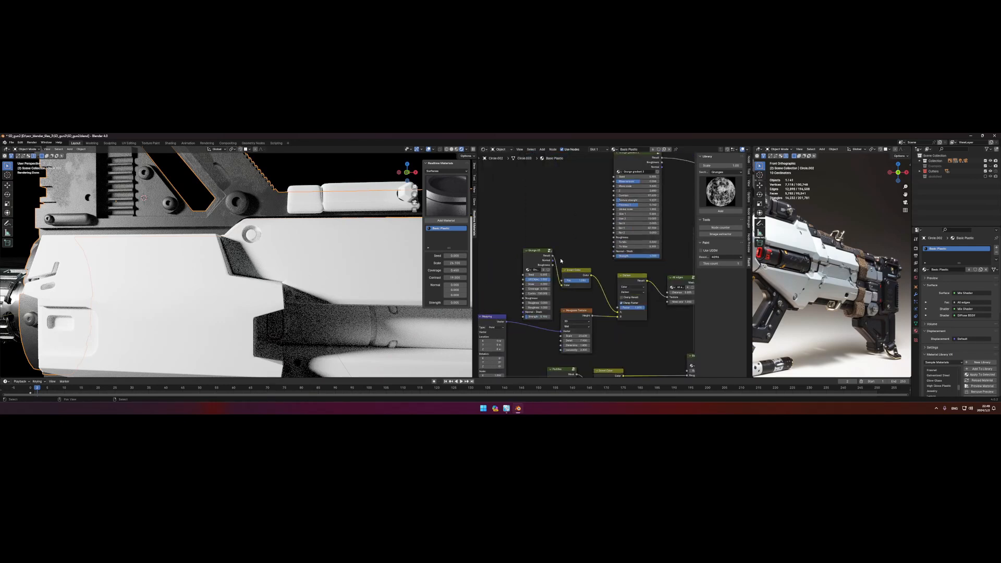
pyautogui.scroll(-2, 562, 261)
pyautogui.moveTo(605, 170); pyautogui.dragTo(495, 365, button='middle')
pyautogui.moveTo(505, 275); pyautogui.dragTo(594, 273, button='middle')
pyautogui.scroll(8, 593, 273)
pyautogui.scroll(-6, 584, 284)
pyautogui.moveTo(628, 313); pyautogui.dragTo(563, 154, button='middle')
pyautogui.scroll(-6, 584, 285)
pyautogui.scroll(9, 588, 313)
pyautogui.click(586, 287)
pyautogui.write('0.01')
pyautogui.press('Return')
# Examine the edge wear on the grip frame and its bolts up close.
pyautogui.keyDown('shift'); pyautogui.moveTo(157, 162); pyautogui.dragTo(245, 156, button='middle'); pyautogui.keyUp('shift')
pyautogui.scroll(5, 241, 243)
pyautogui.click(269, 256)
pyautogui.scroll(-6, 269, 256)
pyautogui.scroll(7, 308, 302)
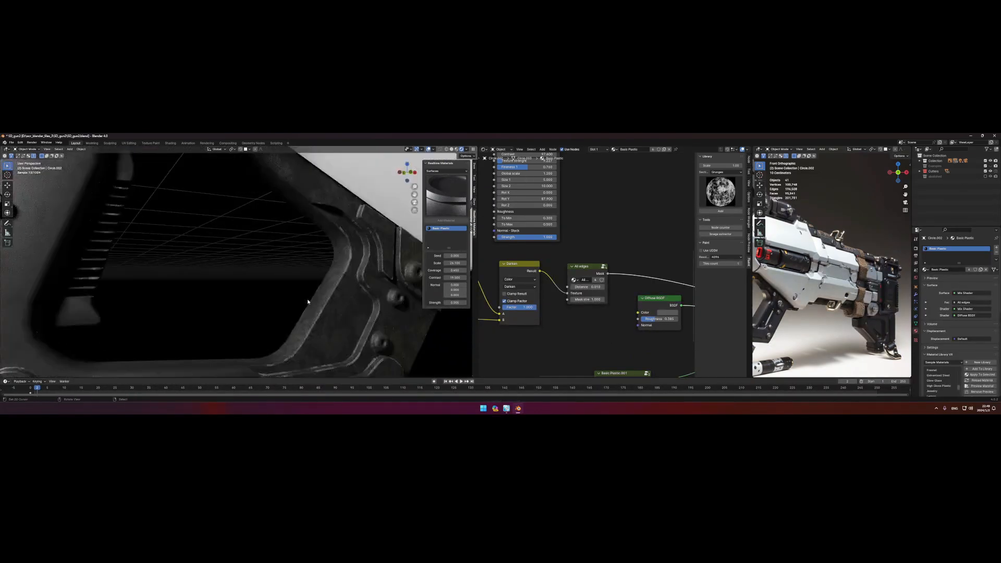
pyautogui.keyDown('shift'); pyautogui.moveTo(308, 302); pyautogui.dragTo(220, 240, button='middle'); pyautogui.keyUp('shift')
pyautogui.scroll(3, 261, 263)
pyautogui.moveTo(279, 281); pyautogui.dragTo(293, 291, button='middle')
pyautogui.scroll(3, 293, 290)
pyautogui.scroll(-2, 575, 305)
# Brighten the Diffuse BSDF color of the edge wear and set the All edges Distance to 0.005.
pyautogui.moveTo(576, 306); pyautogui.dragTo(500, 290, button='middle')
pyautogui.scroll(2, 501, 290)
pyautogui.click(587, 295)
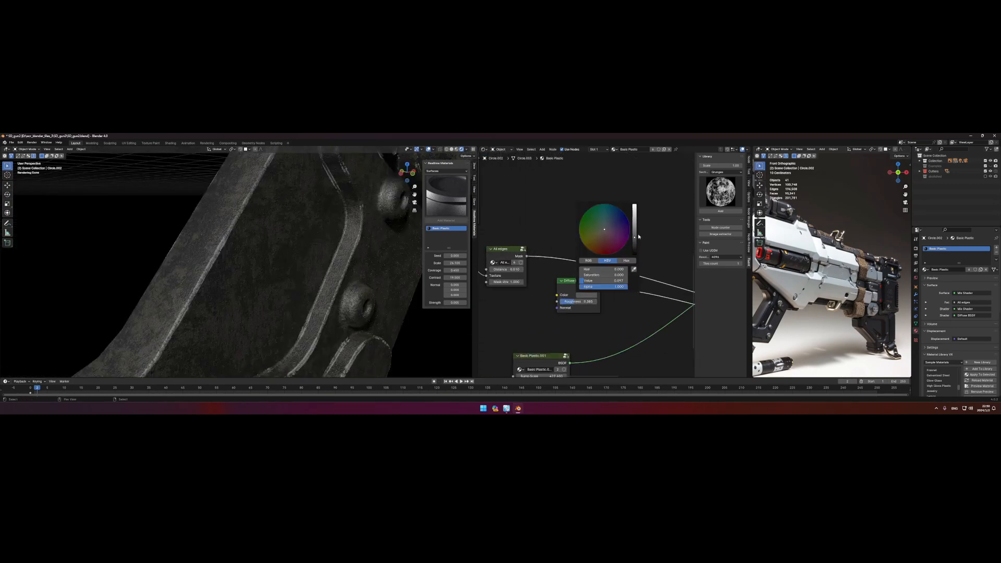
pyautogui.moveTo(634, 244); pyautogui.dragTo(634, 208)
pyautogui.scroll(-5, 267, 259)
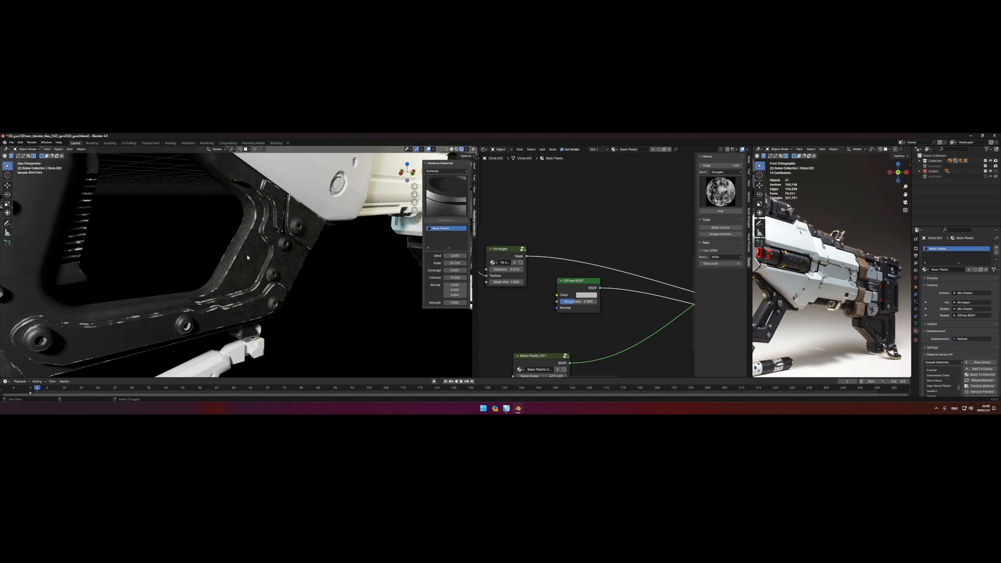
pyautogui.scroll(2, 267, 259)
pyautogui.press('BackSpace')
pyautogui.write('05')
pyautogui.press('Return')
pyautogui.click(587, 295)
pyautogui.scroll(-6, 342, 257)
pyautogui.moveTo(342, 256); pyautogui.dragTo(322, 259, button='middle')
pyautogui.scroll(4, 318, 267)
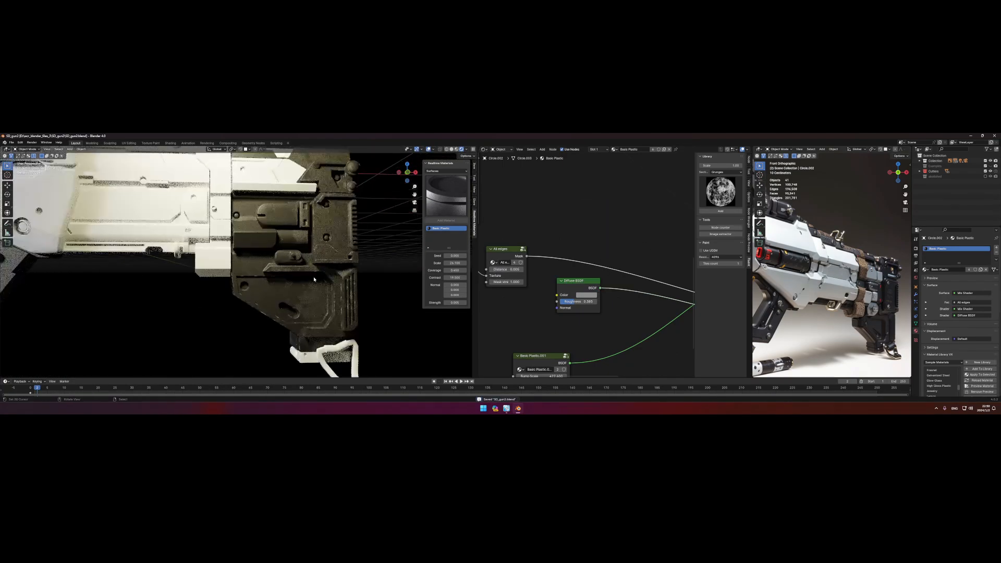
# Assign the Basic Plastic material to the ring mount beneath the stock.
pyautogui.press('n')
pyautogui.click(308, 364)
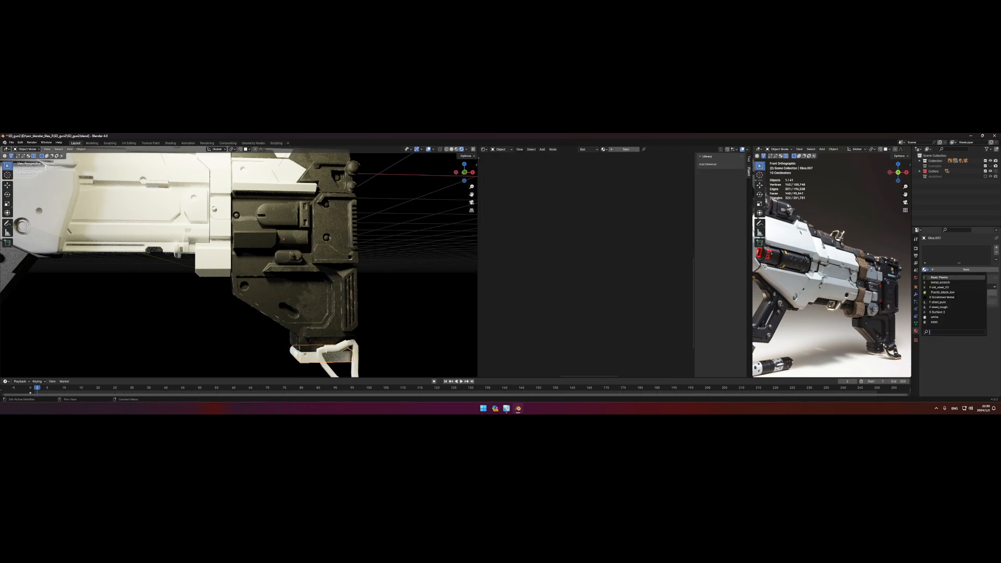
pyautogui.click(940, 278)
# Add the Dirty Camo material from the Camo library category to the Box_Plate part and save the file.
pyautogui.keyDown('shift'); pyautogui.moveTo(361, 258); pyautogui.dragTo(432, 329, button='middle'); pyautogui.keyUp('shift')
pyautogui.click(292, 311)
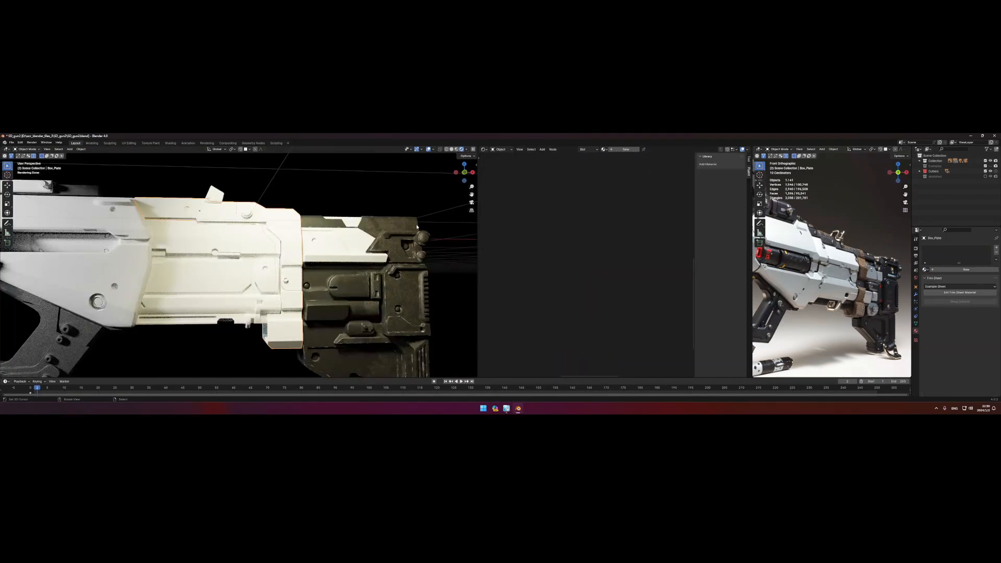
pyautogui.click(449, 172)
pyautogui.click(443, 196)
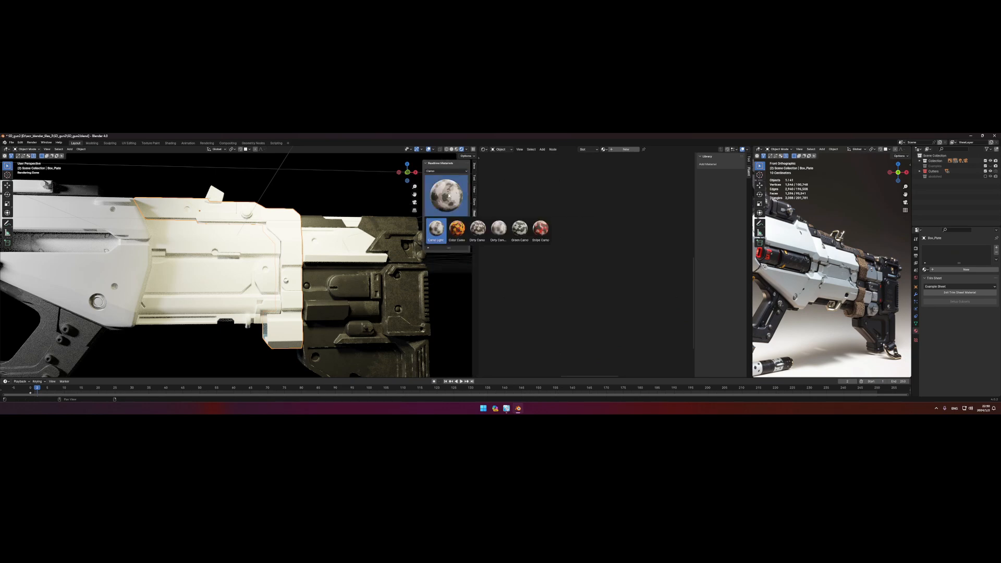
pyautogui.click(447, 221)
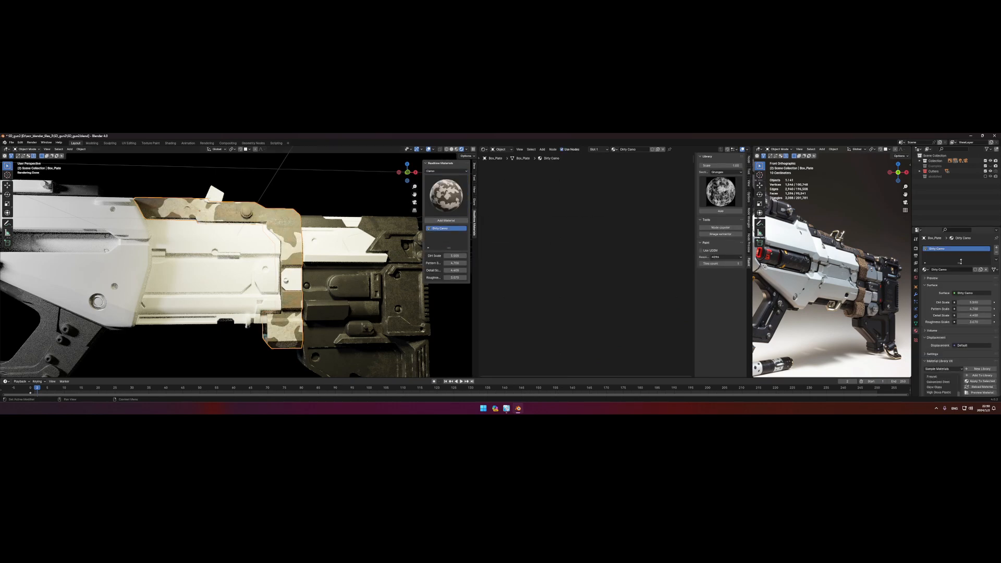
pyautogui.hotkey('ctrl', 's')
pyautogui.hotkey('alt', 'a')
# Apply the Dirty Camo material to the small plate set into the camouflaged band.
pyautogui.keyDown('shift'); pyautogui.moveTo(292, 214); pyautogui.dragTo(351, 268, button='middle'); pyautogui.keyUp('shift')
pyautogui.scroll(-5, 313, 264)
pyautogui.moveTo(282, 258)
pyautogui.mouseDown(button='middle')
pyautogui.moveTo(295, 287)
pyautogui.moveTo(277, 257)
pyautogui.mouseUp(button='middle')
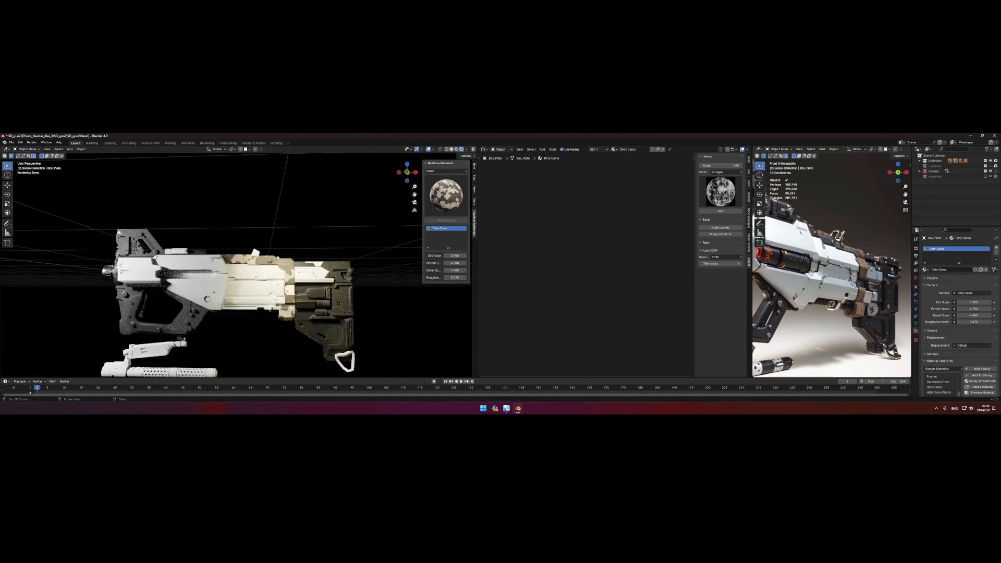
pyautogui.scroll(5, 278, 257)
pyautogui.click(298, 287)
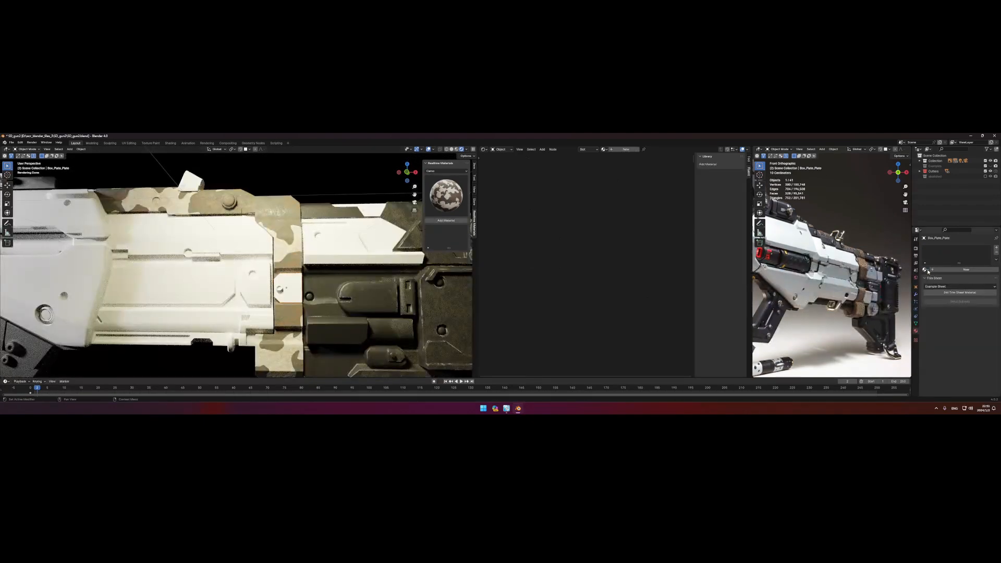
pyautogui.click(447, 221)
# Select the Box_Plate part and set the Dirt Scale of its Dirty Camo node to 5.7.
pyautogui.click(292, 255)
pyautogui.moveTo(291, 256); pyautogui.dragTo(355, 270, button='middle')
pyautogui.press('Home')
pyautogui.scroll(4, 297, 263)
pyautogui.scroll(5, 289, 272)
pyautogui.scroll(-5, 290, 271)
pyautogui.scroll(3, 355, 270)
pyautogui.moveTo(585, 265); pyautogui.dragTo(587, 265)
pyautogui.click(308, 286)
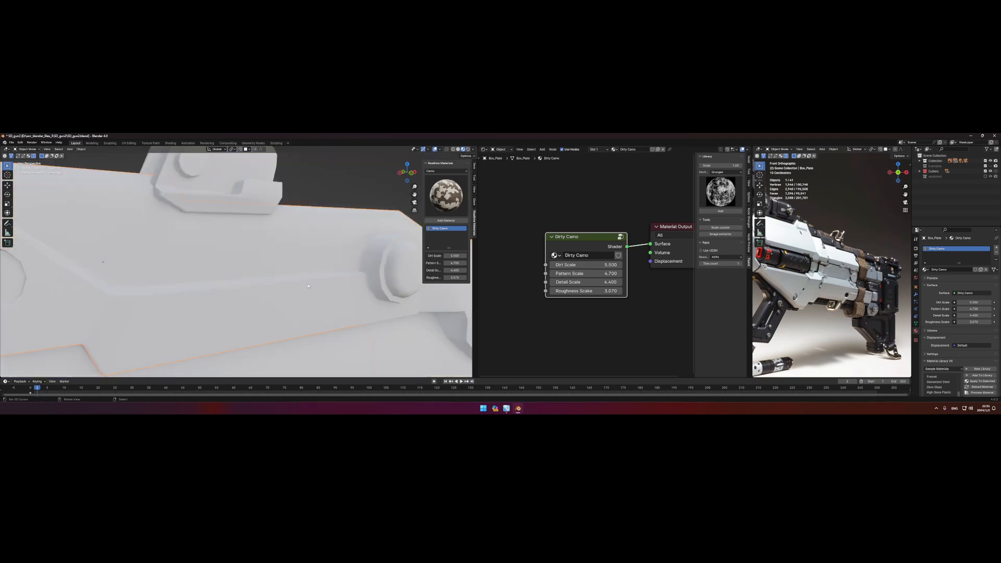
pyautogui.moveTo(586, 265); pyautogui.dragTo(601, 274)
# Increase the Pattern Scale and Detail Scale of the Dirty Camo node.
pyautogui.scroll(-6, 287, 278)
pyautogui.moveTo(287, 278); pyautogui.dragTo(275, 278, button='middle')
pyautogui.moveTo(586, 273)
pyautogui.mouseDown()
pyautogui.moveTo(616, 273)
pyautogui.moveTo(585, 274)
pyautogui.moveTo(586, 282)
pyautogui.mouseUp()
pyautogui.scroll(6, 287, 271)
pyautogui.scroll(-3, 287, 271)
pyautogui.press('z')
# Open the Dirty Camo node group and spread out the shader nodes near its output.
pyautogui.keyDown('shift'); pyautogui.moveTo(334, 271); pyautogui.dragTo(148, 229, button='middle'); pyautogui.keyUp('shift')
pyautogui.scroll(3, 148, 229)
pyautogui.scroll(2, 253, 265)
pyautogui.press('Tab')
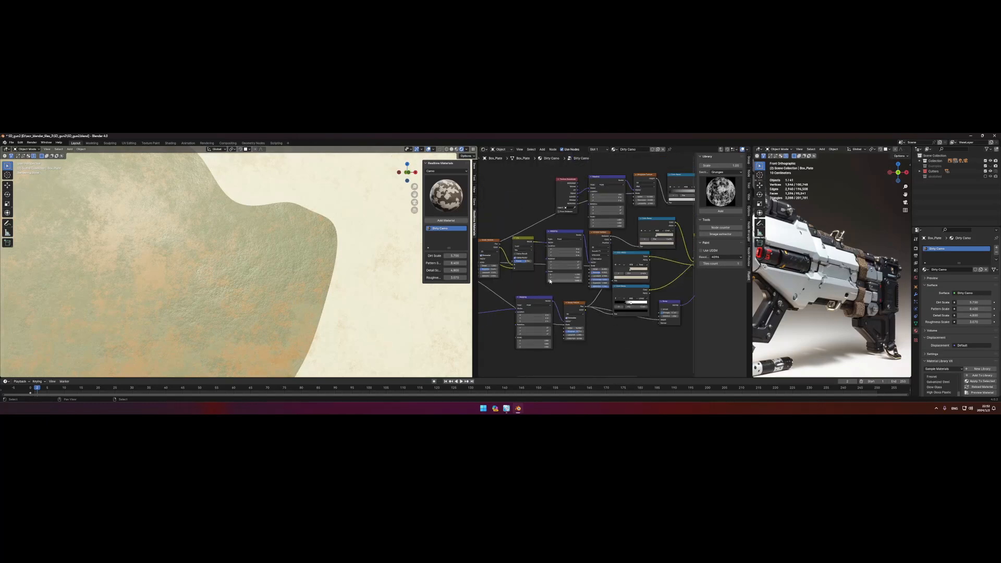
pyautogui.scroll(5, 710, 251)
pyautogui.moveTo(710, 251); pyautogui.dragTo(650, 280, button='middle')
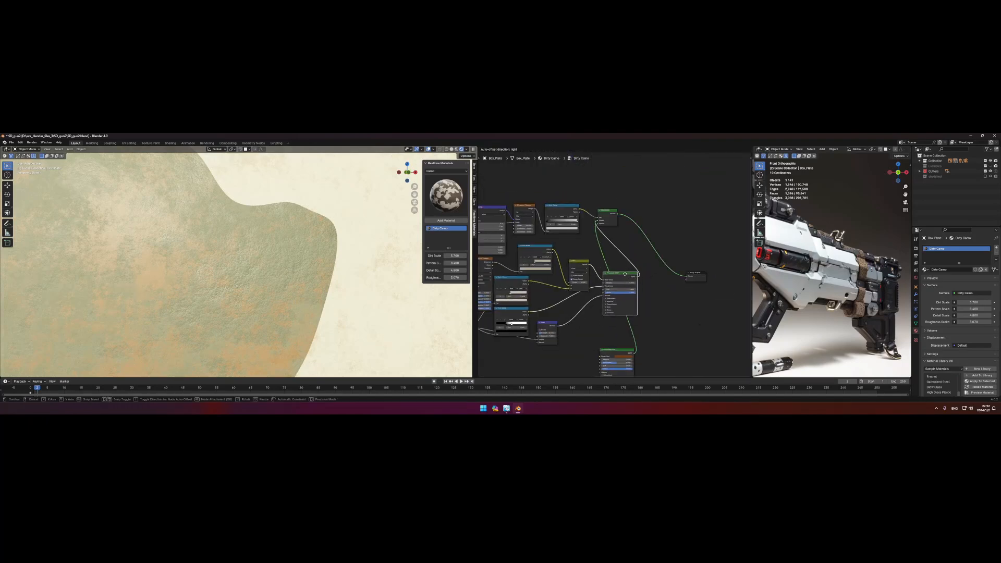
pyautogui.scroll(5, 618, 351)
pyautogui.moveTo(617, 351); pyautogui.dragTo(595, 265, button='middle')
pyautogui.moveTo(595, 265); pyautogui.dragTo(619, 256)
pyautogui.moveTo(519, 235); pyautogui.dragTo(632, 285, button='middle')
pyautogui.moveTo(610, 276); pyautogui.dragTo(614, 296)
# Examine how the nodes inside the Dirty Camo group connect and leave the group.
pyautogui.scroll(3, 514, 292)
pyautogui.moveTo(513, 293); pyautogui.dragTo(556, 278, button='middle')
pyautogui.keyDown('alt'); pyautogui.moveTo(556, 278); pyautogui.dragTo(629, 290); pyautogui.keyUp('alt')
pyautogui.click(601, 286)
pyautogui.keyDown('alt'); pyautogui.moveTo(712, 309); pyautogui.dragTo(608, 290); pyautogui.keyUp('alt')
pyautogui.scroll(-5, 610, 287)
pyautogui.keyDown('alt'); pyautogui.moveTo(623, 255); pyautogui.dragTo(701, 289); pyautogui.keyUp('alt')
pyautogui.keyDown('alt'); pyautogui.moveTo(521, 284); pyautogui.dragTo(595, 261); pyautogui.keyUp('alt')
pyautogui.scroll(5, 664, 310)
pyautogui.keyDown('alt'); pyautogui.moveTo(664, 310); pyautogui.dragTo(723, 343); pyautogui.keyUp('alt')
pyautogui.keyDown('alt'); pyautogui.moveTo(545, 280); pyautogui.dragTo(627, 287); pyautogui.keyUp('alt')
pyautogui.press('Tab')
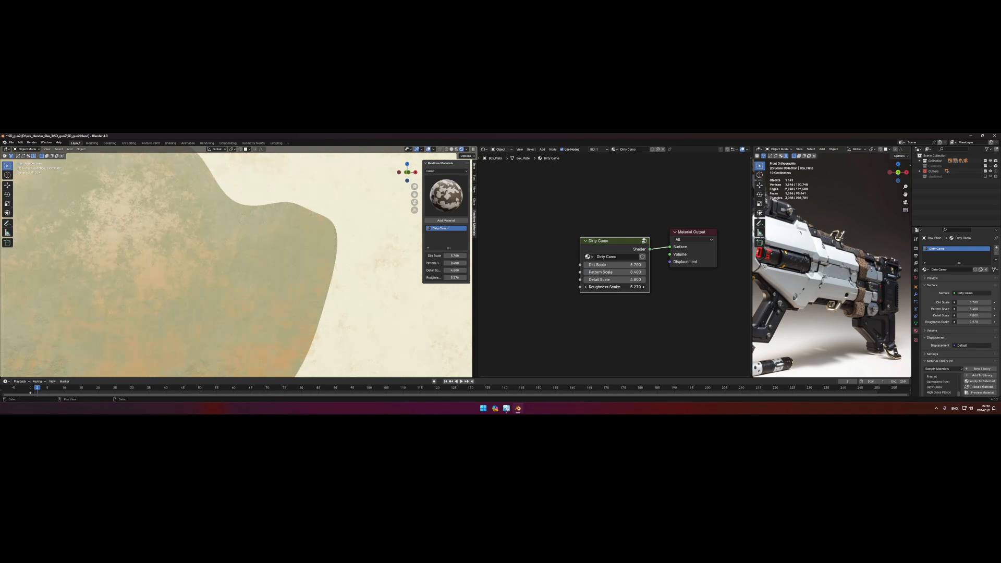
# Raise the Roughness Scale of the Dirty Camo node and check the shader nodes inside its group.
pyautogui.click(223, 278)
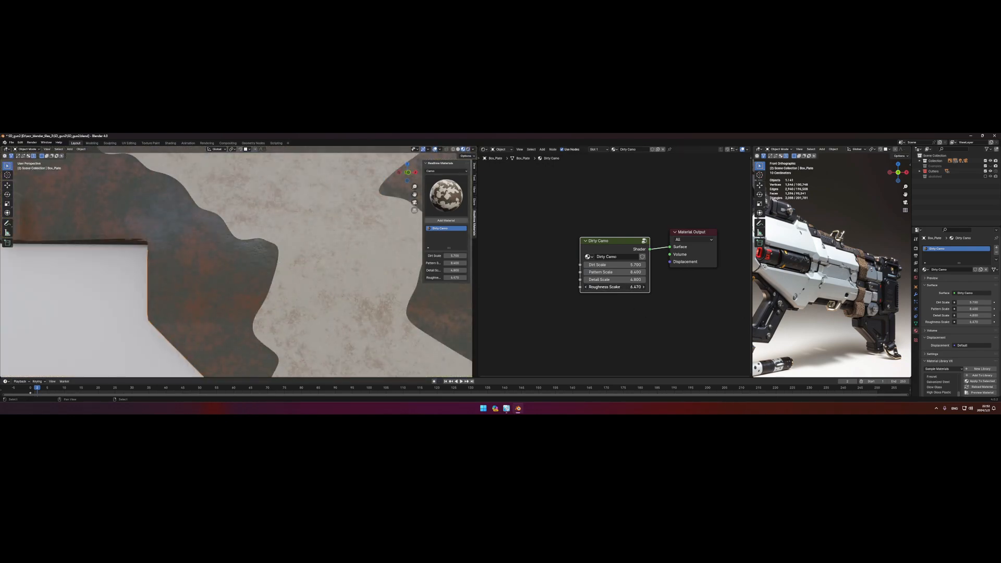
pyautogui.moveTo(392, 290); pyautogui.dragTo(307, 302, button='middle')
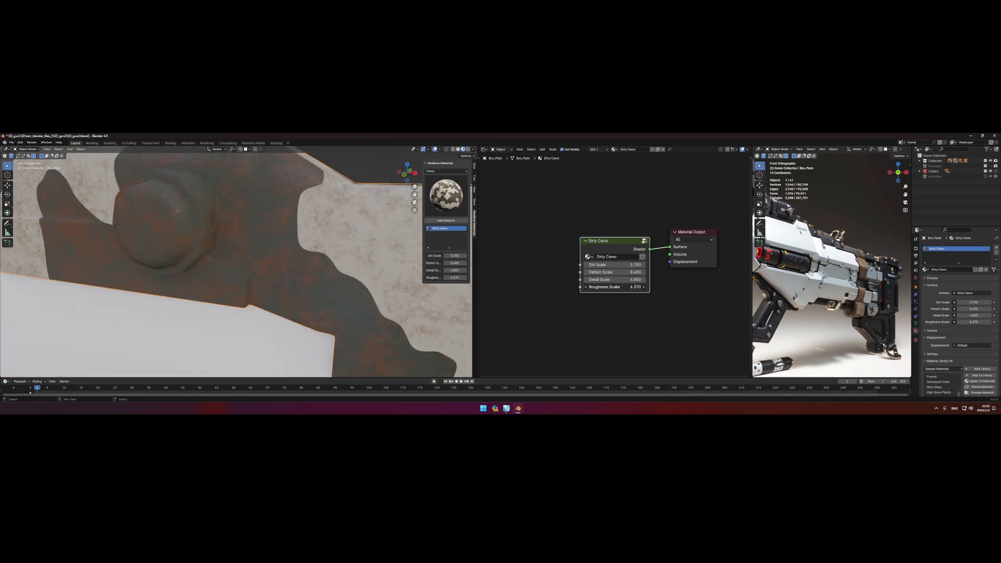
pyautogui.press('Tab')
pyautogui.moveTo(593, 246); pyautogui.dragTo(575, 296, button='middle')
pyautogui.moveTo(701, 320); pyautogui.dragTo(637, 271, button='middle')
pyautogui.moveTo(639, 262); pyautogui.dragTo(600, 305)
pyautogui.moveTo(743, 313); pyautogui.dragTo(627, 315, button='middle')
pyautogui.press('Tab')
# Return the viewport to rendered shading, save the file and review the camouflage on the whole gun.
pyautogui.press('z')
pyautogui.scroll(-4, 358, 270)
pyautogui.moveTo(356, 270); pyautogui.dragTo(315, 276, button='middle')
pyautogui.hotkey('ctrl', 's')
pyautogui.hotkey('alt', 'a')
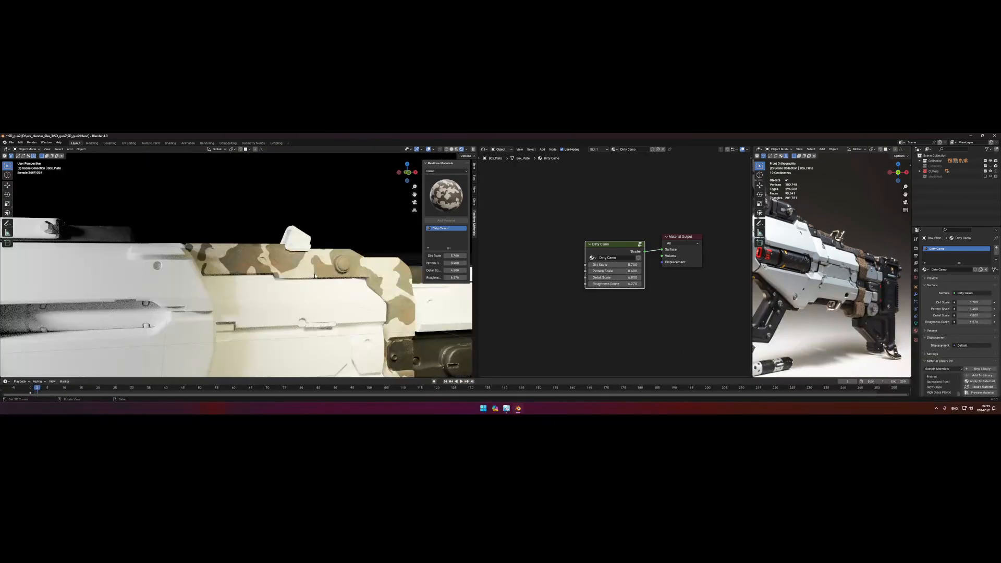
pyautogui.scroll(-5, 315, 276)
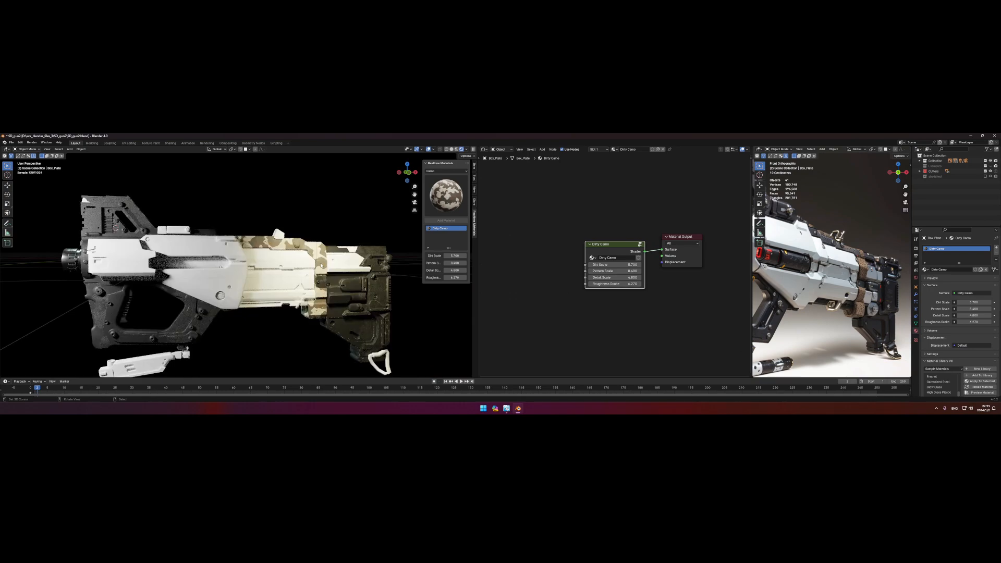
pyautogui.scroll(3, 321, 266)
# Inside the Dirty Camo group, darken the second stops of the Ease and Constant color ramps, the latter to a Value of about 0.148.
pyautogui.press('Tab')
pyautogui.scroll(5, 603, 251)
pyautogui.moveTo(603, 251); pyautogui.dragTo(521, 351, button='middle')
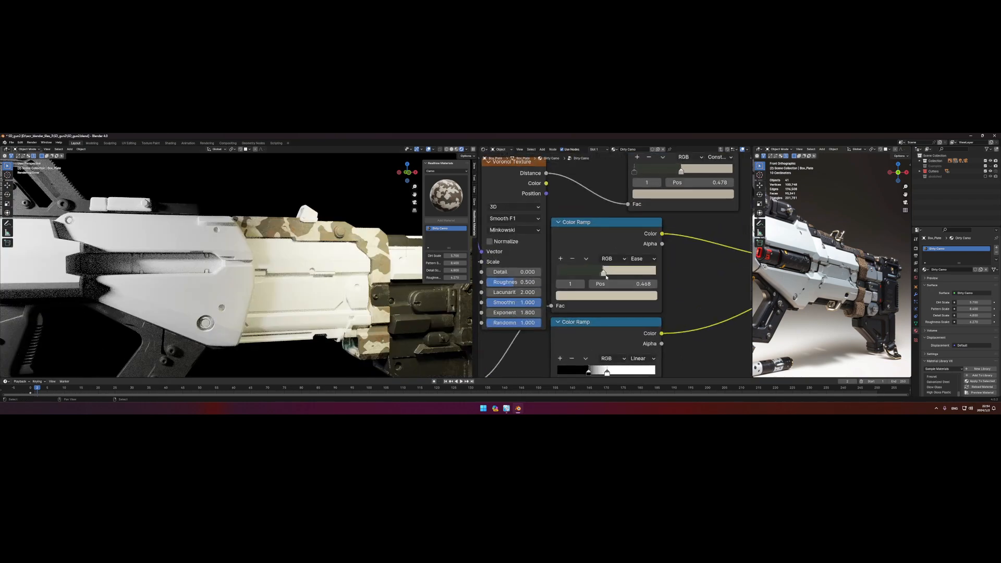
pyautogui.click(615, 297)
pyautogui.moveTo(648, 188); pyautogui.dragTo(649, 207)
pyautogui.moveTo(682, 222); pyautogui.dragTo(655, 258, button='middle')
pyautogui.click(663, 230)
pyautogui.moveTo(699, 278)
pyautogui.mouseDown()
pyautogui.moveTo(699, 296)
pyautogui.moveTo(700, 284)
pyautogui.mouseUp()
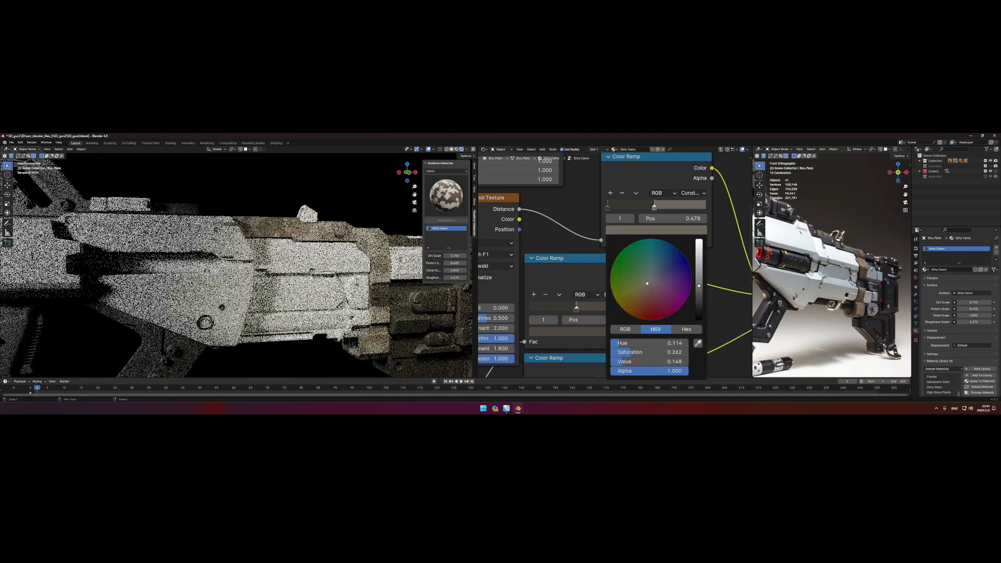
# Adjust the stop colors of the Ease and Constant color ramps to lighter olive and beige camouflage tones, and save the file.
pyautogui.click(568, 332)
pyautogui.moveTo(622, 267); pyautogui.dragTo(622, 248)
pyautogui.click(609, 208)
pyautogui.click(656, 229)
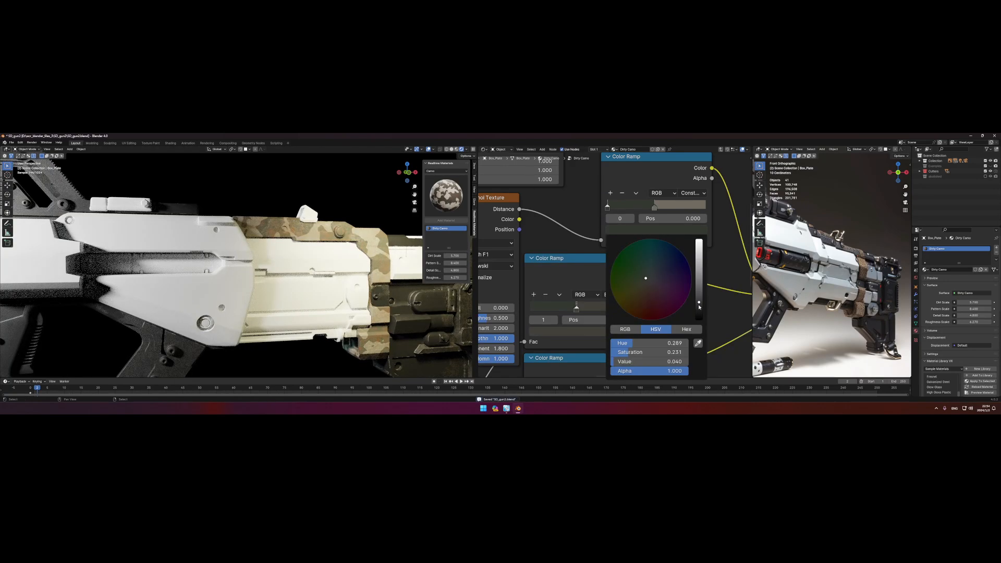
pyautogui.moveTo(699, 311); pyautogui.dragTo(699, 300)
pyautogui.click(654, 208)
pyautogui.click(656, 229)
pyautogui.moveTo(659, 301); pyautogui.dragTo(589, 263, button='middle')
pyautogui.scroll(-3, 600, 267)
pyautogui.scroll(2, 614, 269)
pyautogui.click(612, 278)
pyautogui.moveTo(611, 214); pyautogui.dragTo(663, 199)
pyautogui.click(618, 198)
pyautogui.hotkey('ctrl', 's')
# Examine the camo plate close up around its round bolt and review the shader nodes in the group.
pyautogui.scroll(5, 313, 250)
pyautogui.keyDown('shift'); pyautogui.moveTo(412, 203); pyautogui.dragTo(295, 267, button='middle'); pyautogui.keyUp('shift')
pyautogui.press('n')
pyautogui.scroll(4, 296, 267)
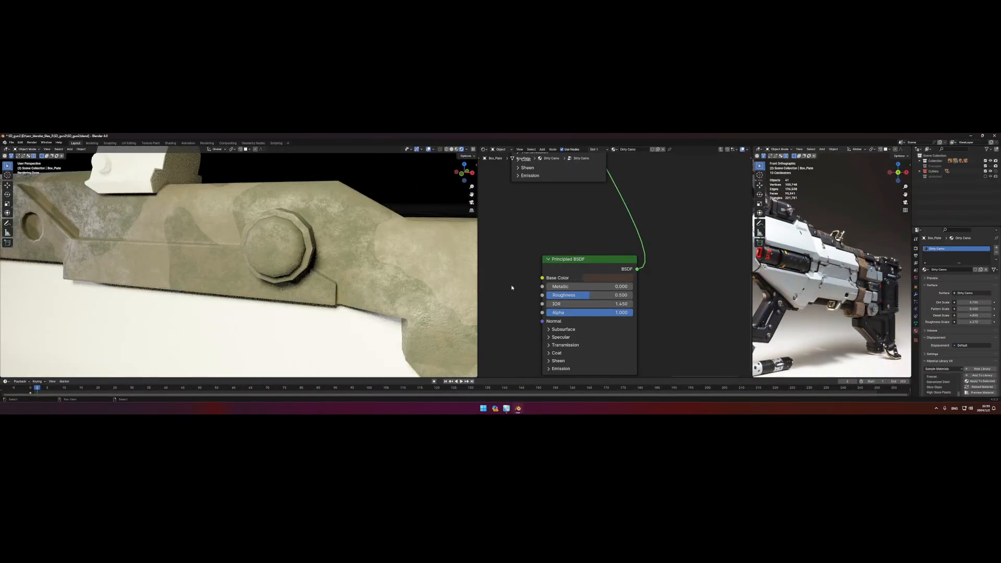
pyautogui.scroll(-4, 576, 267)
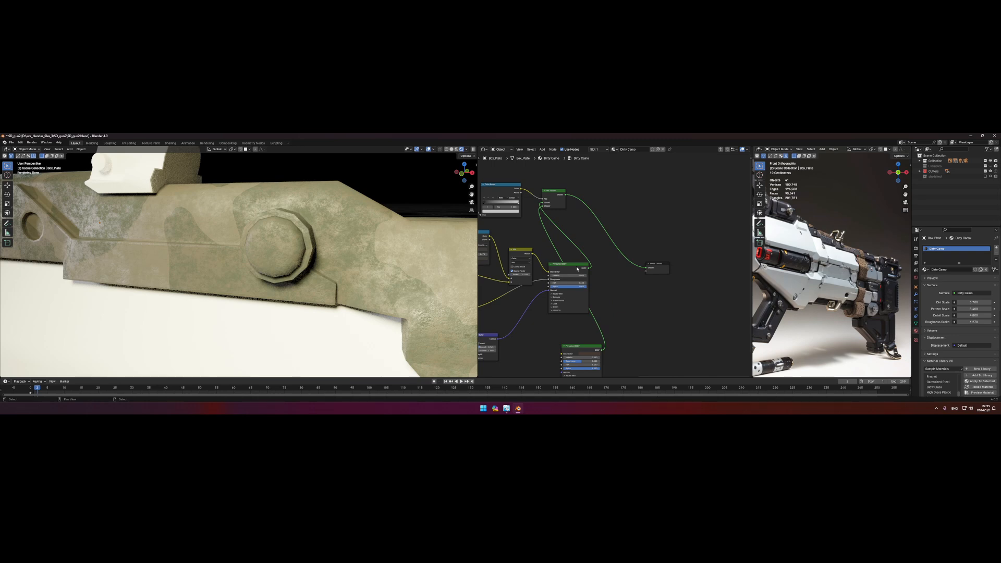
pyautogui.scroll(2, 577, 266)
pyautogui.scroll(-1, 544, 267)
pyautogui.moveTo(543, 267); pyautogui.dragTo(593, 283, button='middle')
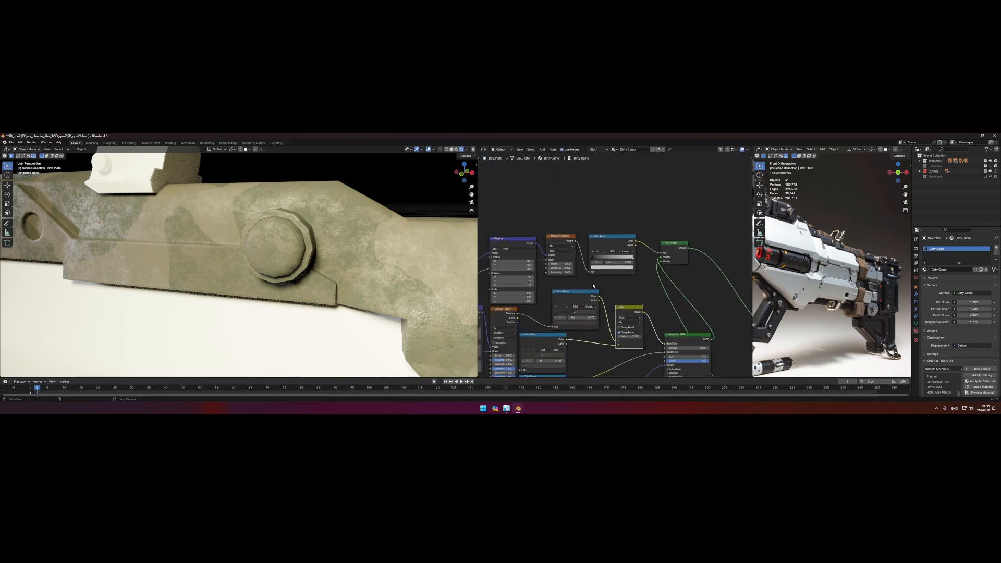
# Trace the texture nodes inside the Dirty Camo group and move the lower Principled BSDF closer beneath the upper one.
pyautogui.keyDown('alt'); pyautogui.moveTo(560, 290); pyautogui.dragTo(691, 257); pyautogui.keyUp('alt')
pyautogui.moveTo(598, 237); pyautogui.dragTo(576, 229)
pyautogui.keyDown('alt'); pyautogui.moveTo(493, 285); pyautogui.dragTo(611, 242); pyautogui.keyUp('alt')
pyautogui.scroll(2, 611, 241)
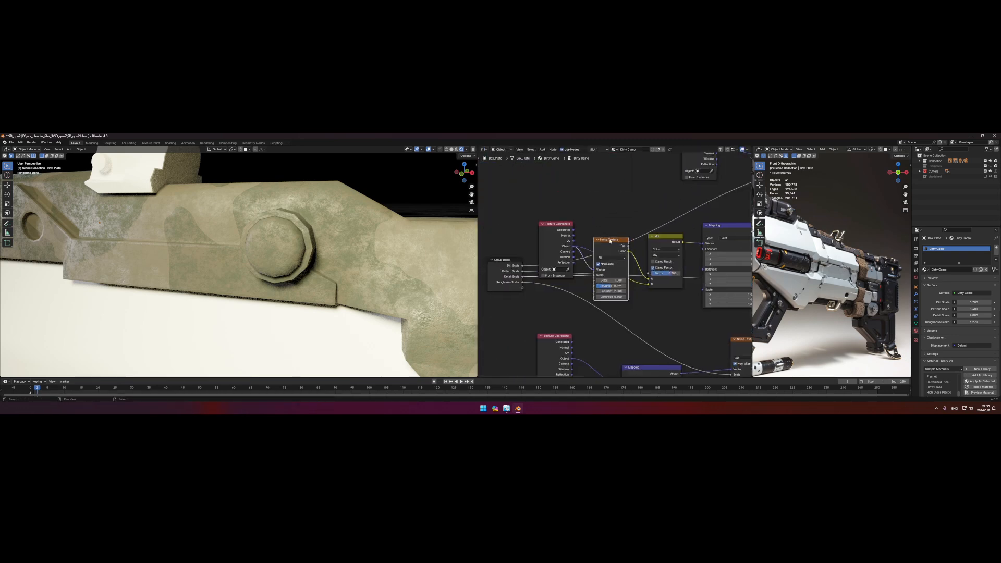
pyautogui.moveTo(519, 180); pyautogui.dragTo(518, 186)
pyautogui.moveTo(624, 263); pyautogui.dragTo(500, 275, button='middle')
pyautogui.scroll(-7, 499, 275)
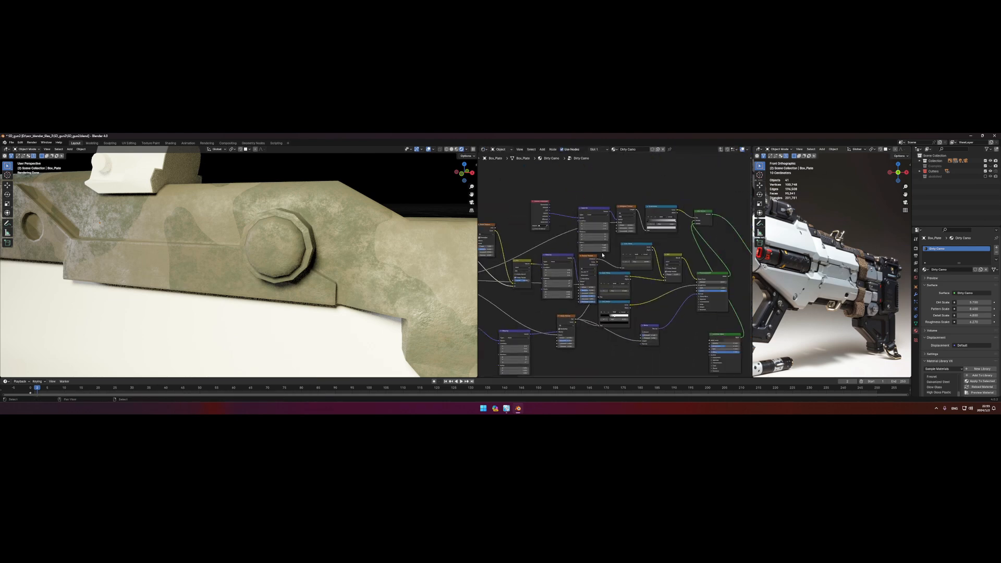
pyautogui.moveTo(673, 277); pyautogui.dragTo(557, 263, button='middle')
pyautogui.moveTo(607, 319); pyautogui.dragTo(597, 308)
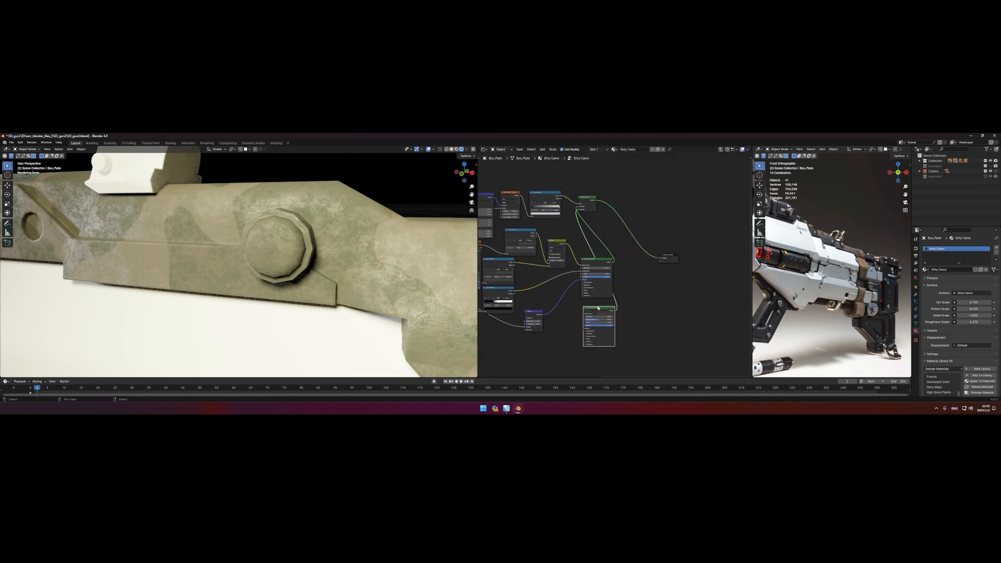
pyautogui.scroll(3, 598, 308)
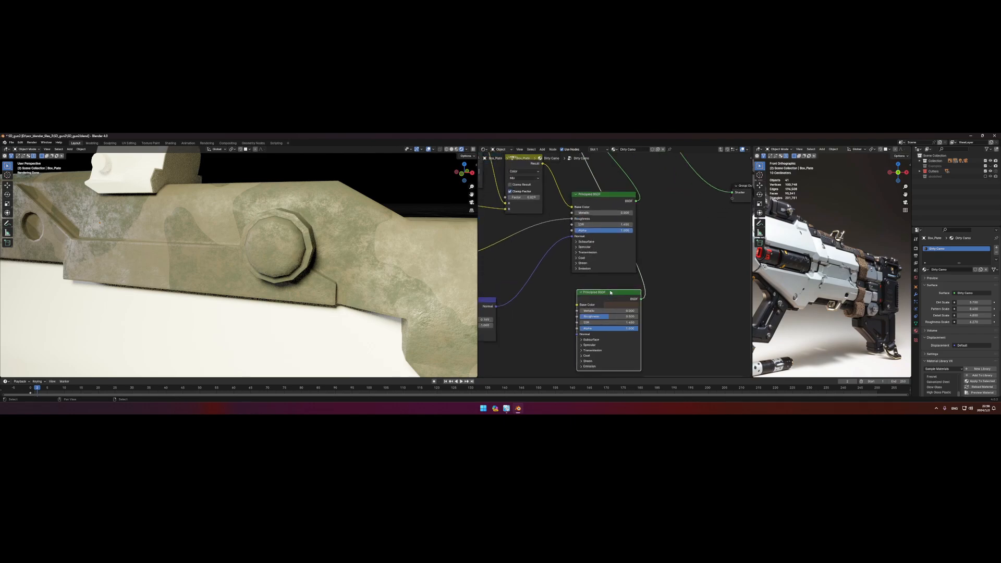
pyautogui.scroll(-3, 610, 292)
pyautogui.moveTo(611, 292); pyautogui.dragTo(656, 281, button='middle')
# Check how the noise, color ramp and bump nodes feed the camouflage shader.
pyautogui.scroll(4, 558, 295)
pyautogui.moveTo(514, 308); pyautogui.dragTo(550, 293, button='middle')
pyautogui.scroll(3, 551, 293)
pyautogui.moveTo(550, 294); pyautogui.dragTo(603, 319)
pyautogui.scroll(-3, 602, 324)
pyautogui.scroll(-3, 599, 314)
pyautogui.moveTo(524, 278); pyautogui.dragTo(564, 283, button='middle')
pyautogui.keyDown('alt'); pyautogui.moveTo(523, 282); pyautogui.dragTo(572, 305); pyautogui.keyUp('alt')
# Set the Dirty Camo node's Roughness Scale to 300 and inspect the plate surface up close.
pyautogui.press('Tab')
pyautogui.scroll(3, 596, 295)
pyautogui.scroll(1, 573, 305)
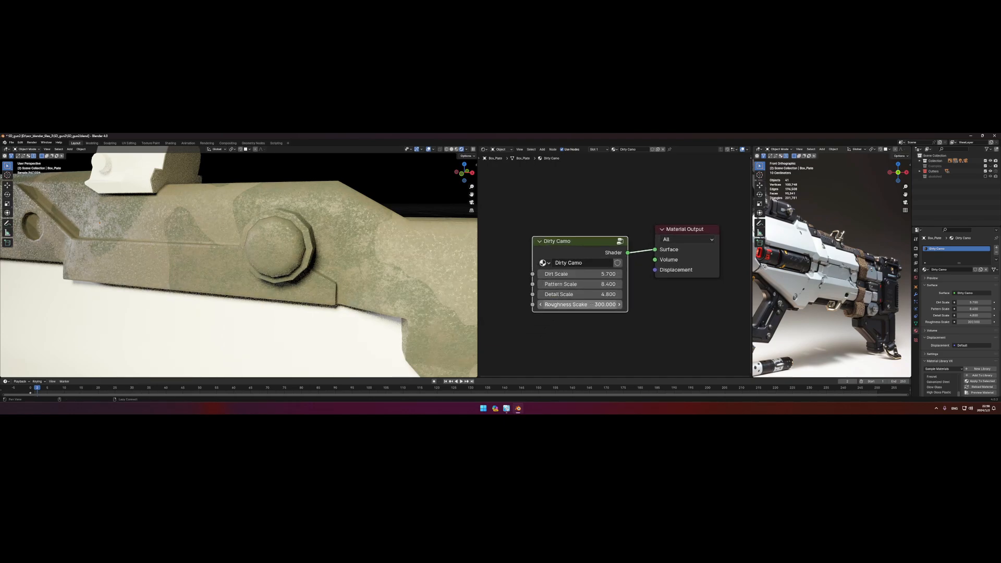
pyautogui.scroll(3, 382, 316)
pyautogui.keyDown('shift'); pyautogui.moveTo(384, 292); pyautogui.dragTo(320, 287, button='middle'); pyautogui.keyUp('shift')
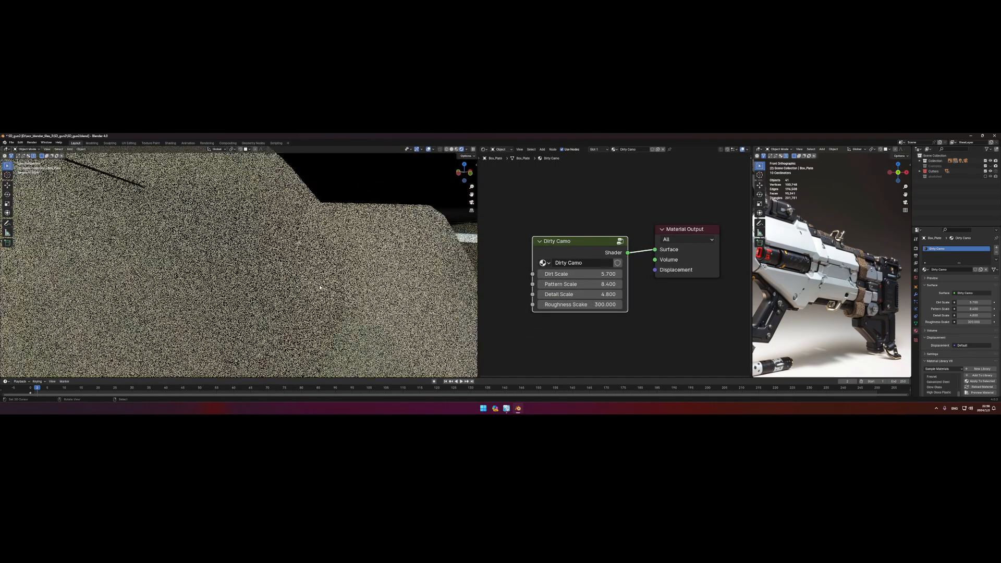
# Check where the roughness Noise Texture connects inside the group, and lower the Dirty Camo node's Roughness Scale.
pyautogui.press('Tab')
pyautogui.scroll(-8, 599, 288)
pyautogui.moveTo(637, 304); pyautogui.dragTo(502, 292, button='middle')
pyautogui.moveTo(568, 298); pyautogui.dragTo(569, 294)
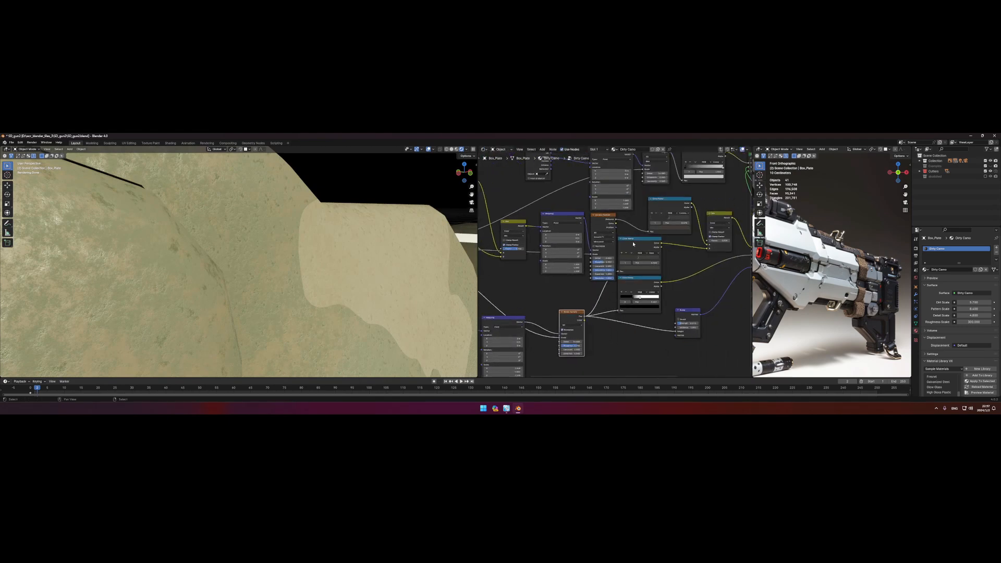
pyautogui.scroll(2, 556, 304)
pyautogui.keyDown('alt'); pyautogui.moveTo(694, 295); pyautogui.dragTo(610, 288); pyautogui.keyUp('alt')
pyautogui.click(580, 283)
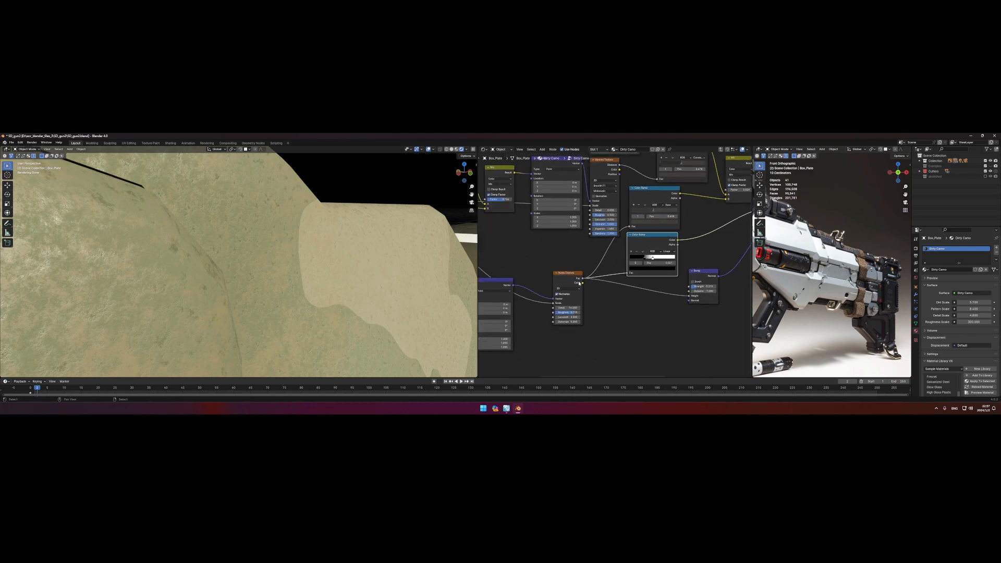
pyautogui.press('Tab')
pyautogui.doubleClick(570, 291)
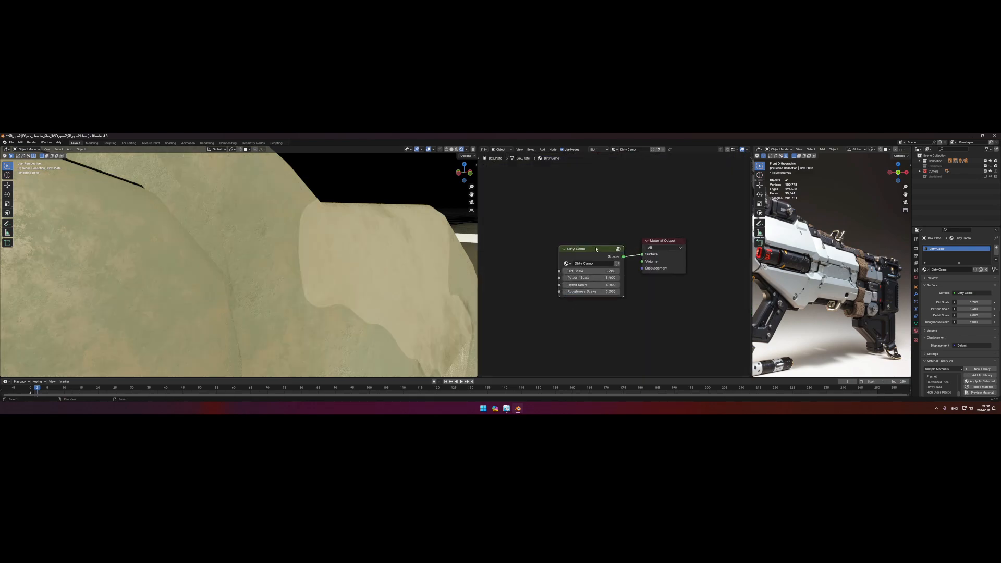
# Duplicate the roughness Noise Texture below the original and connect the Mapping vector to the copy.
pyautogui.press('Tab')
pyautogui.click(613, 291)
pyautogui.keyDown('alt'); pyautogui.moveTo(522, 270); pyautogui.dragTo(570, 287); pyautogui.keyUp('alt')
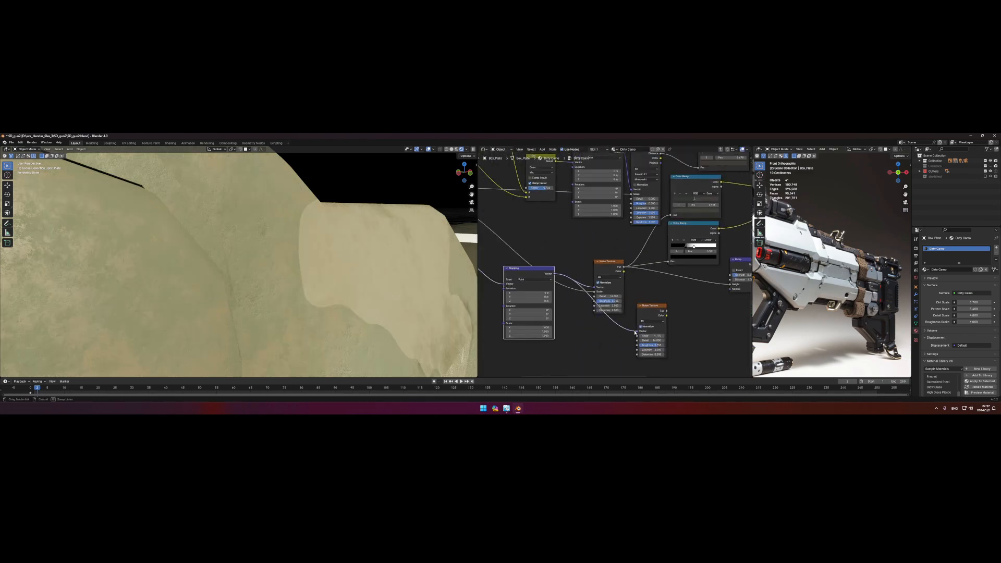
pyautogui.moveTo(649, 306); pyautogui.dragTo(592, 275, button='middle')
pyautogui.moveTo(592, 275); pyautogui.dragTo(551, 289)
pyautogui.moveTo(551, 289); pyautogui.dragTo(647, 312, button='middle')
pyautogui.scroll(-1, 647, 312)
pyautogui.moveTo(584, 265); pyautogui.dragTo(579, 282)
pyautogui.moveTo(579, 282); pyautogui.dragTo(641, 319, button='middle')
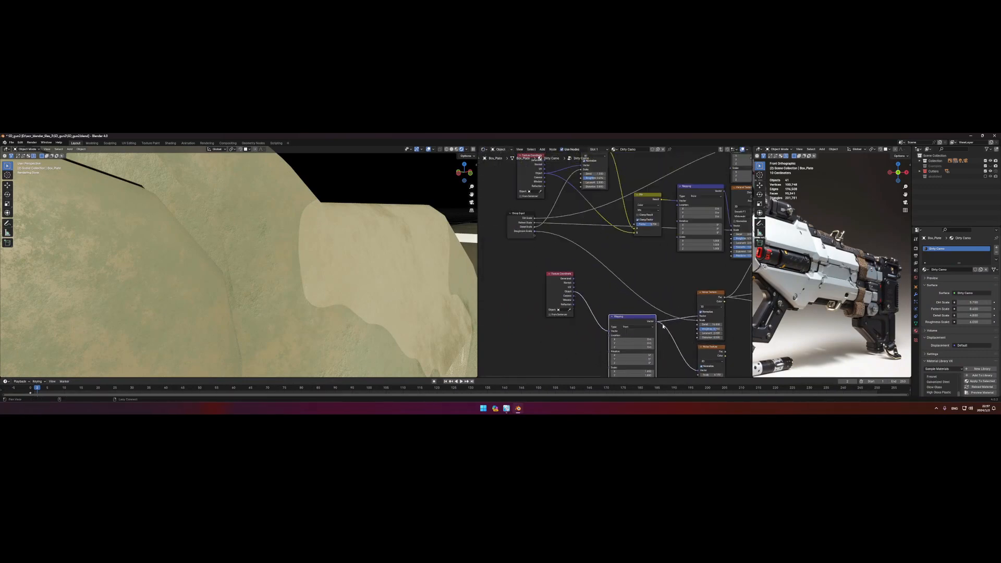
# Expose the duplicated Noise Texture's Scale as a new group input and rename that input Bump.
pyautogui.moveTo(561, 255); pyautogui.dragTo(537, 225, button='middle')
pyautogui.moveTo(612, 301); pyautogui.dragTo(675, 344)
pyautogui.moveTo(541, 214); pyautogui.dragTo(583, 262, button='middle')
pyautogui.scroll(1, 583, 262)
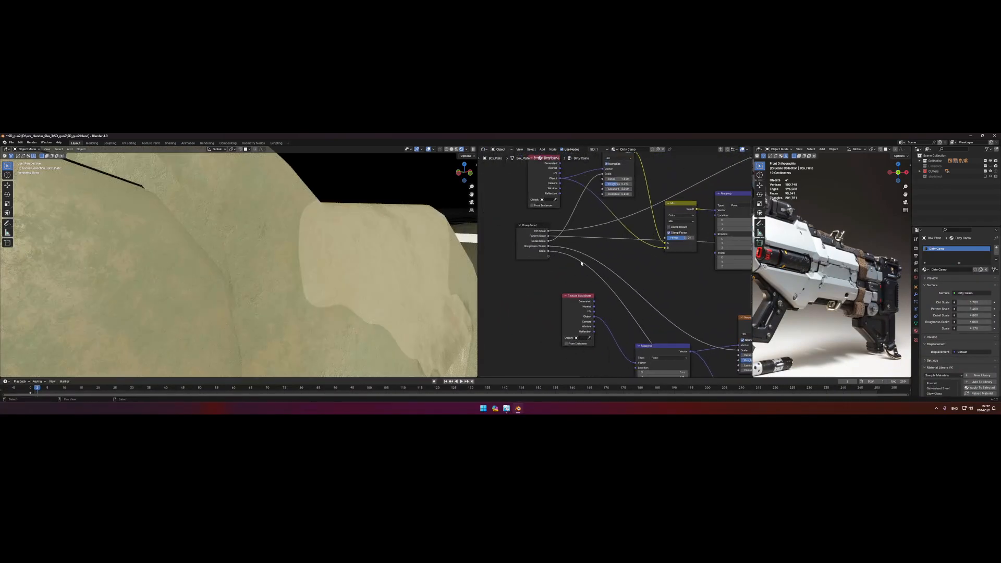
pyautogui.press('n')
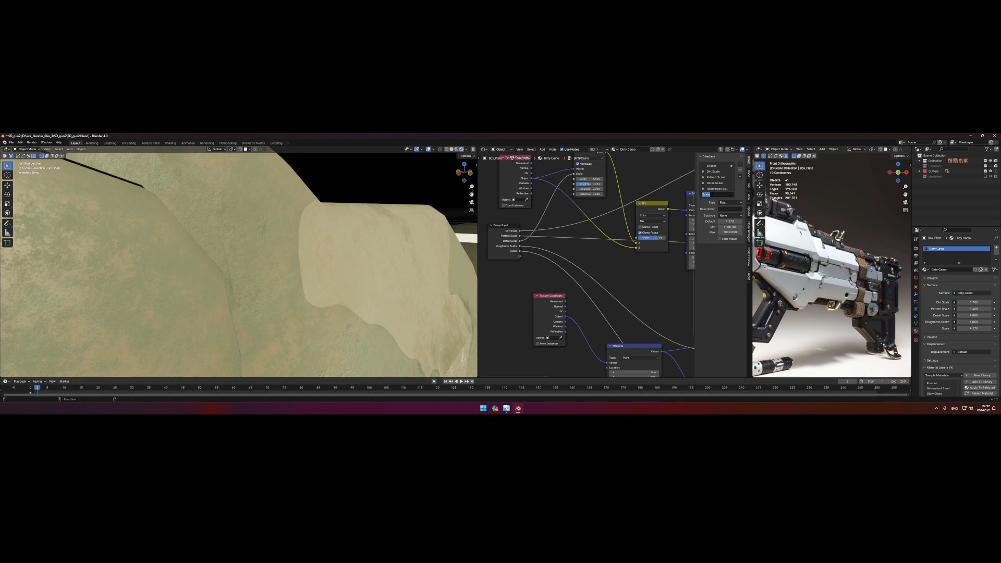
pyautogui.keyDown('alt'); pyautogui.moveTo(553, 247); pyautogui.dragTo(418, 213); pyautogui.keyUp('alt')
# Connect the duplicated Noise Texture's factor output to the Height of the Bump node.
pyautogui.keyDown('alt'); pyautogui.moveTo(615, 276); pyautogui.dragTo(580, 285); pyautogui.keyUp('alt')
pyautogui.scroll(1, 585, 277)
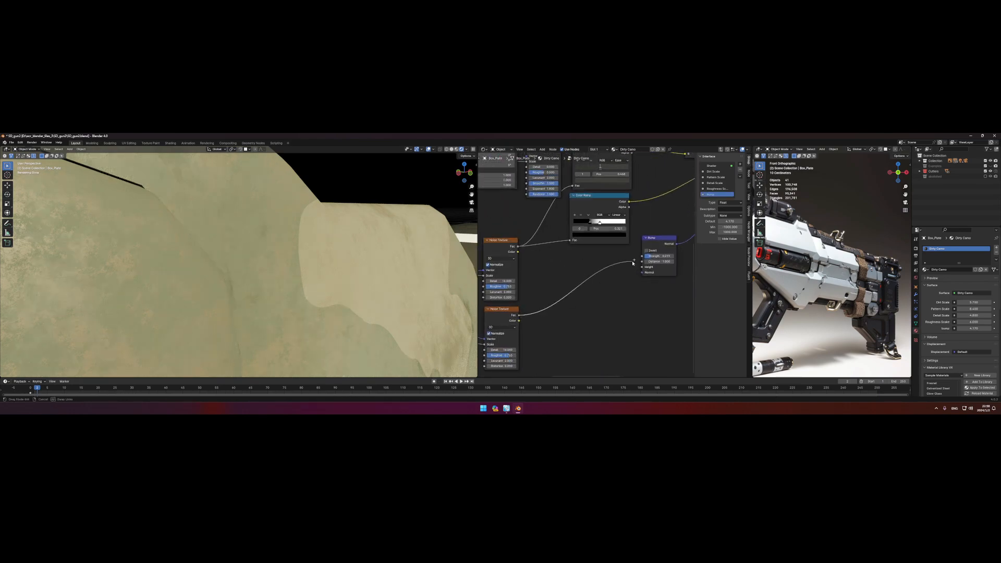
pyautogui.moveTo(641, 269); pyautogui.dragTo(642, 268)
pyautogui.scroll(-3, 605, 277)
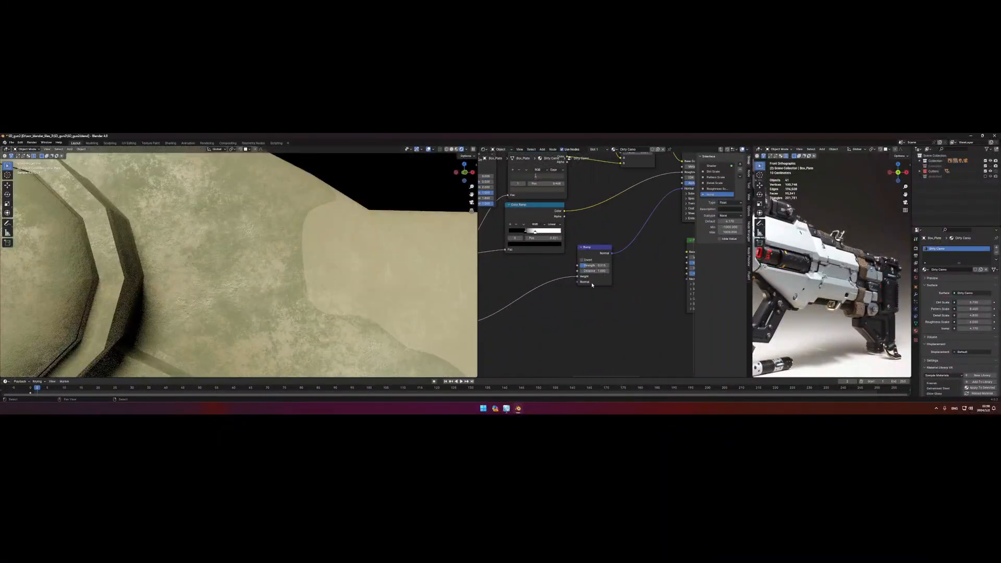
# Raise the Bump value on the Dirty Camo node and reopen its group.
pyautogui.press('Tab')
pyautogui.press('Home')
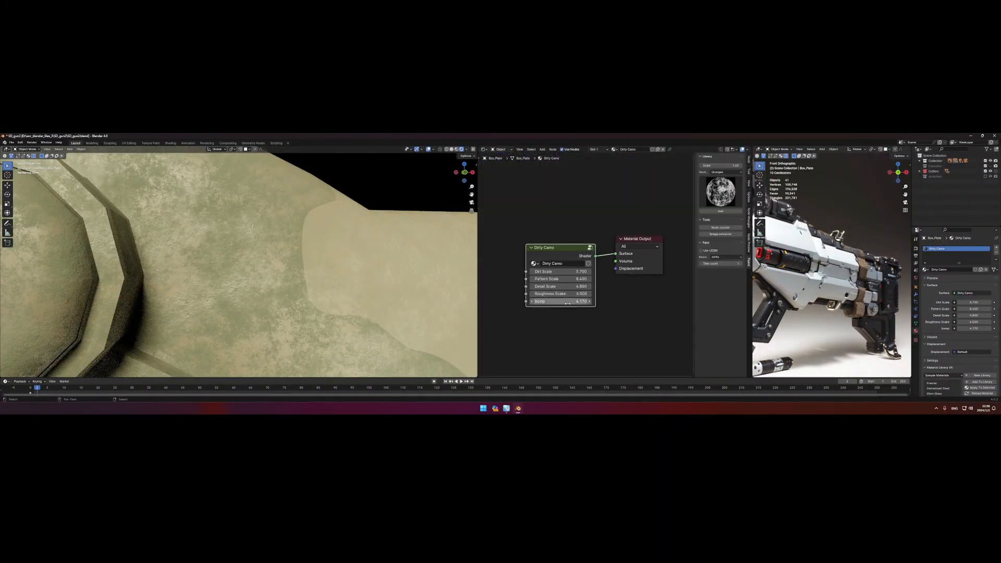
pyautogui.press('Tab')
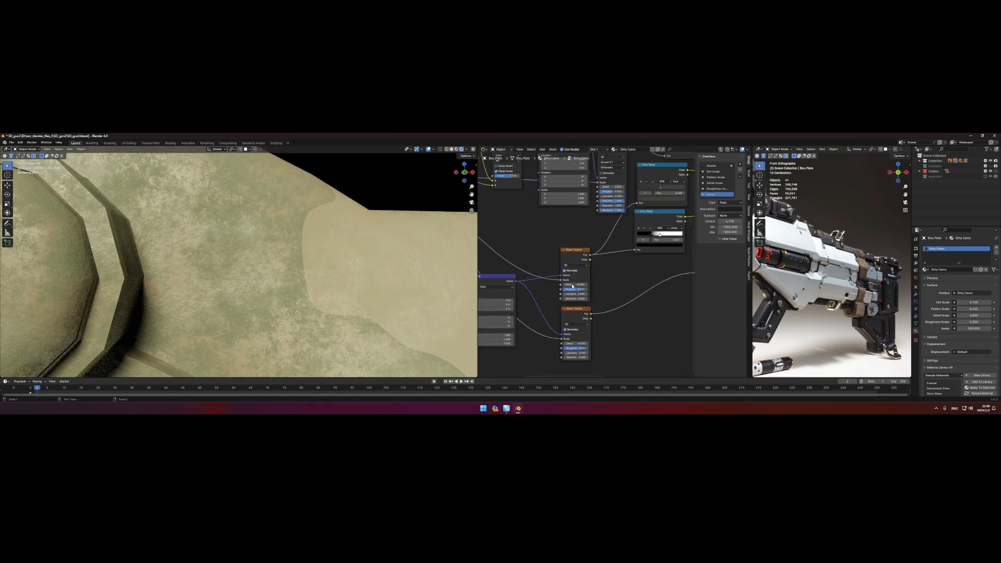
# Switch the viewport to material preview and set the Bump node's Strength to about 0.348.
pyautogui.press('z')
pyautogui.click(318, 297)
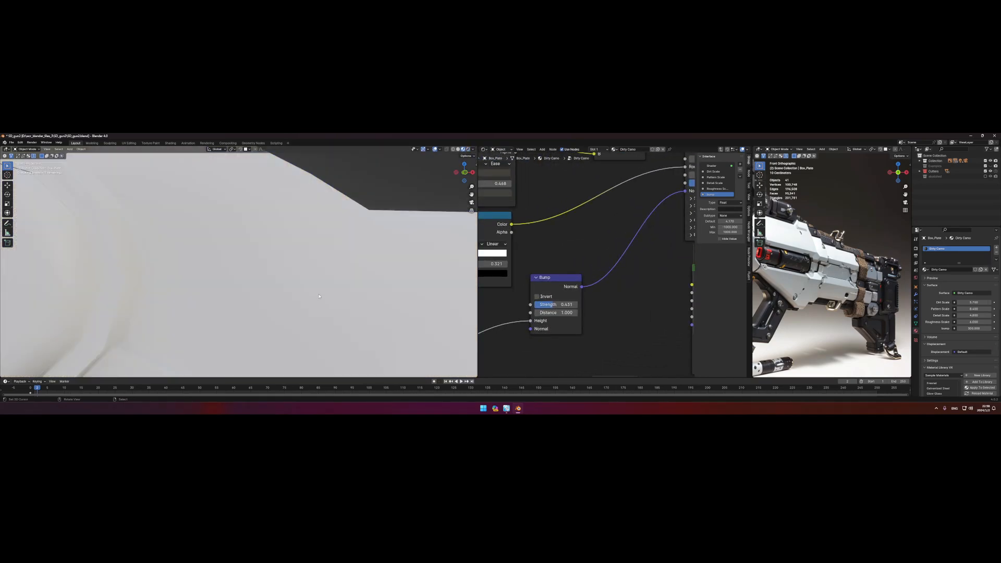
pyautogui.moveTo(351, 277); pyautogui.dragTo(368, 257, button='middle')
pyautogui.moveTo(553, 305); pyautogui.dragTo(556, 305)
pyautogui.moveTo(345, 271); pyautogui.dragTo(316, 262, button='middle')
pyautogui.moveTo(556, 304); pyautogui.dragTo(548, 305)
# Examine the bump effect along the camo plates in material preview.
pyautogui.scroll(-8, 340, 229)
pyautogui.scroll(-2, 340, 230)
pyautogui.keyDown('shift'); pyautogui.moveTo(261, 219); pyautogui.dragTo(397, 245, button='middle'); pyautogui.keyUp('shift')
pyautogui.keyDown('shift'); pyautogui.moveTo(136, 224); pyautogui.dragTo(277, 255, button='middle'); pyautogui.keyUp('shift')
pyautogui.scroll(7, 277, 256)
pyautogui.scroll(-3, 277, 255)
pyautogui.keyDown('shift'); pyautogui.moveTo(334, 298); pyautogui.dragTo(63, 208, button='middle'); pyautogui.keyUp('shift')
pyautogui.keyDown('shift'); pyautogui.moveTo(448, 302); pyautogui.dragTo(324, 273, button='middle'); pyautogui.keyUp('shift')
pyautogui.scroll(2, 324, 273)
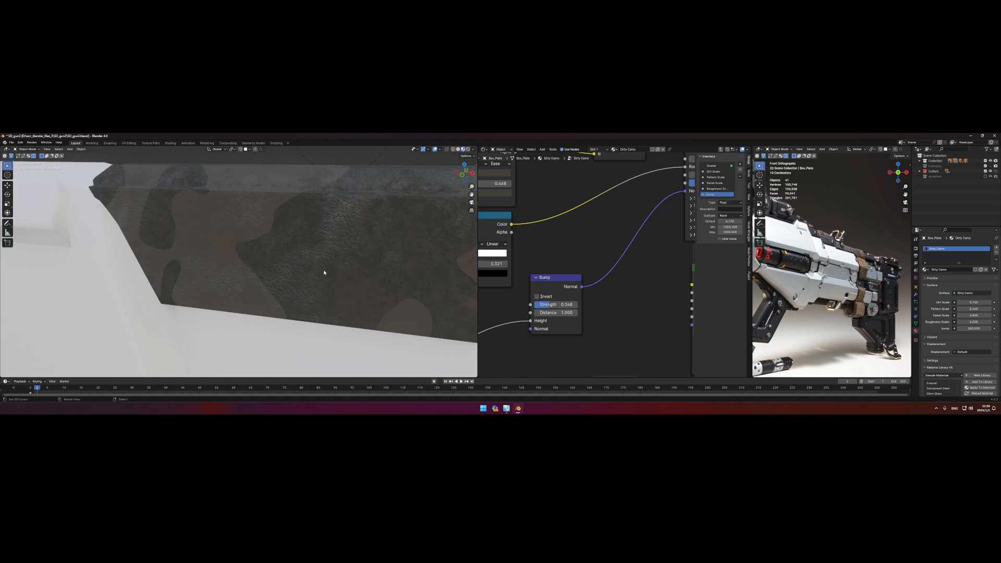
pyautogui.scroll(-7, 324, 273)
# Select the black plastic piece on top of the gun and examine the nodes of its Basic Plastic material.
pyautogui.click(151, 233)
pyautogui.scroll(-8, 592, 243)
pyautogui.scroll(3, 585, 245)
pyautogui.moveTo(585, 246); pyautogui.dragTo(672, 282, button='middle')
pyautogui.scroll(5, 589, 286)
pyautogui.scroll(3, 589, 286)
pyautogui.moveTo(594, 307); pyautogui.dragTo(574, 239, button='middle')
pyautogui.moveTo(559, 323); pyautogui.dragTo(556, 269, button='middle')
pyautogui.scroll(-3, 556, 269)
pyautogui.scroll(-6, 556, 269)
pyautogui.keyDown('alt'); pyautogui.moveTo(561, 277); pyautogui.dragTo(611, 294); pyautogui.keyUp('alt')
pyautogui.scroll(4, 621, 241)
pyautogui.scroll(-3, 586, 267)
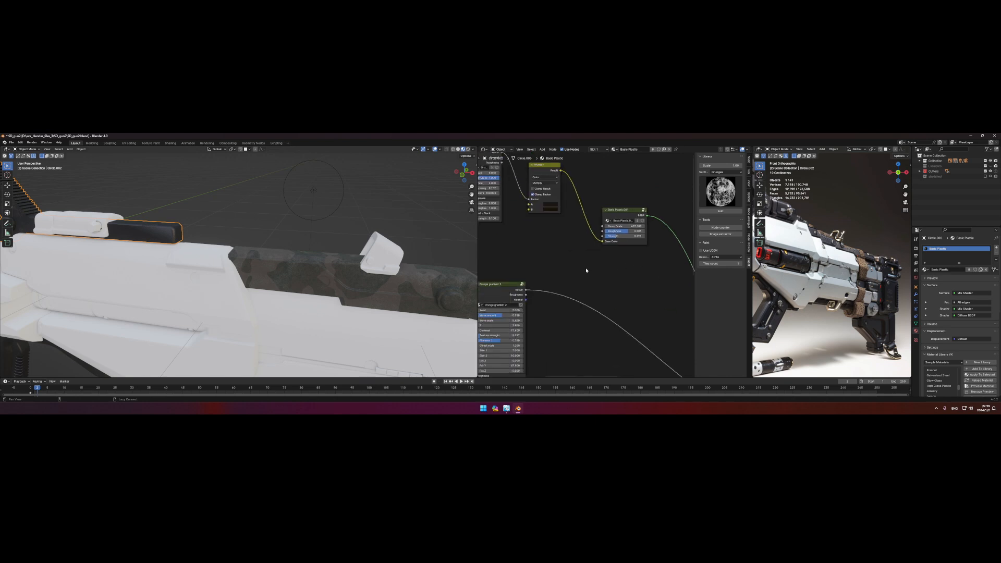
# Reselect the camo plate, test Invert on its Bump node and set the Strength to about 0.415 with Invert off.
pyautogui.click(377, 292)
pyautogui.press('Home')
pyautogui.scroll(6, 384, 294)
pyautogui.moveTo(365, 292); pyautogui.dragTo(384, 266, button='middle')
pyautogui.scroll(1, 587, 279)
pyautogui.press('Tab')
pyautogui.scroll(-2, 587, 297)
pyautogui.scroll(4, 569, 333)
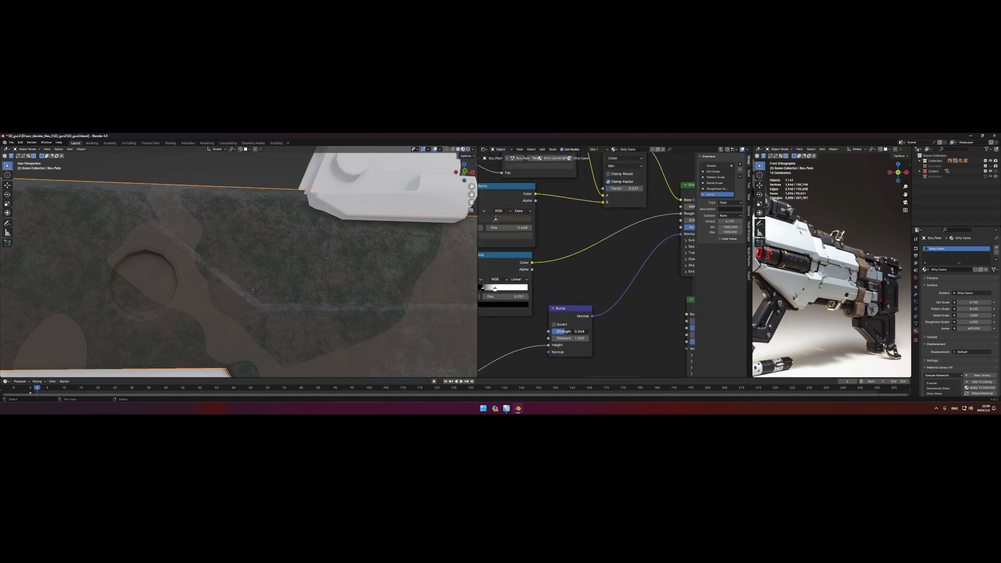
pyautogui.click(555, 325)
pyautogui.scroll(4, 429, 292)
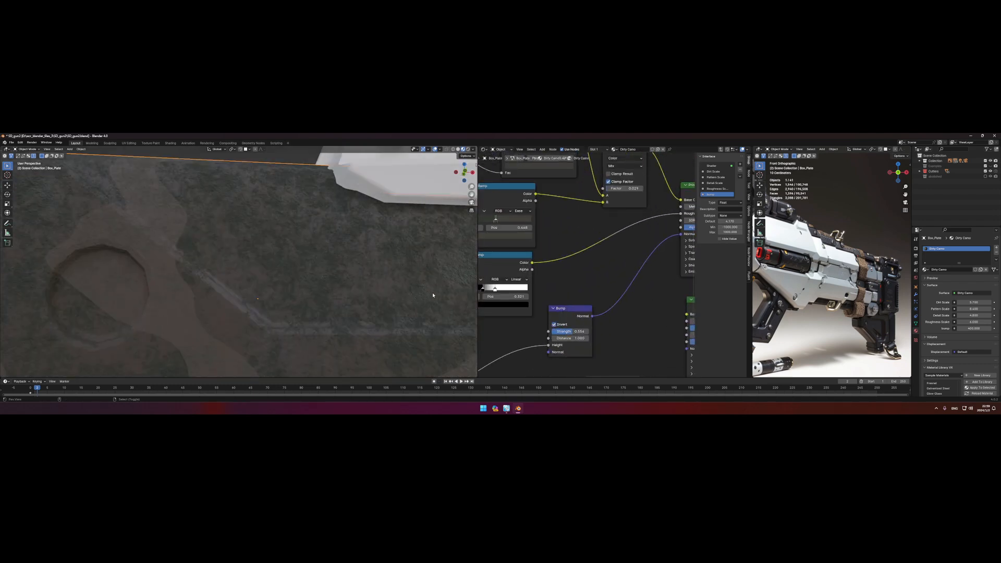
pyautogui.moveTo(428, 292); pyautogui.dragTo(444, 295, button='middle')
pyautogui.moveTo(575, 332); pyautogui.dragTo(558, 332)
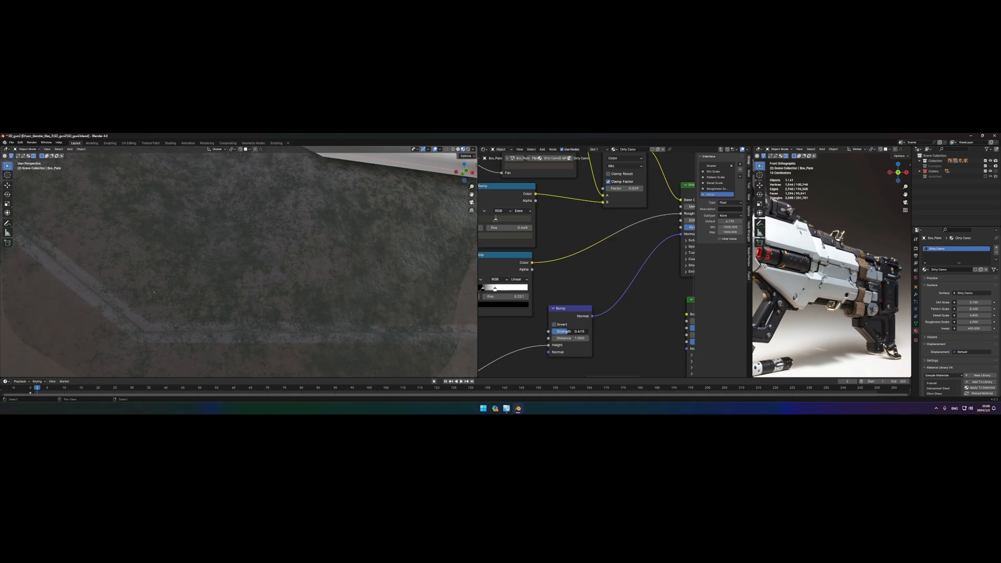
# Return the viewport to rendered shading, save the file and review the camo plates with nothing selected.
pyautogui.scroll(-5, 402, 254)
pyautogui.click(468, 149)
pyautogui.scroll(4, 366, 280)
pyautogui.scroll(-4, 366, 281)
pyautogui.scroll(-3, 366, 281)
pyautogui.moveTo(366, 280); pyautogui.dragTo(320, 272, button='middle')
pyautogui.scroll(-3, 320, 271)
pyautogui.hotkey('ctrl', 's')
pyautogui.hotkey('alt', 'a')
pyautogui.scroll(-1, 321, 274)
pyautogui.scroll(-2, 329, 268)
pyautogui.scroll(4, 354, 278)
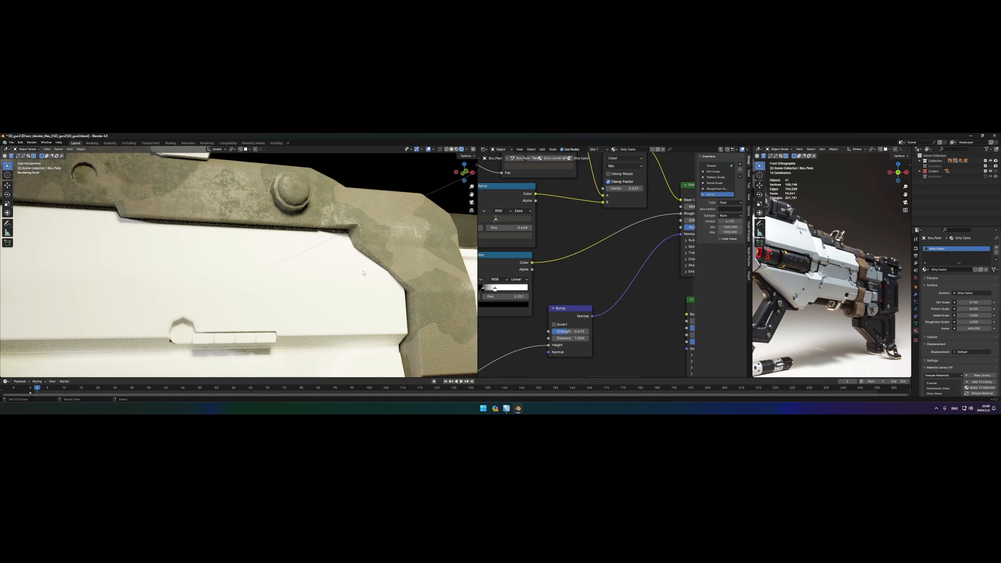
# Duplicate the Bump node beside the lower Principled BSDF and connect the copy to that shader's Normal.
pyautogui.moveTo(564, 289); pyautogui.dragTo(609, 307, button='middle')
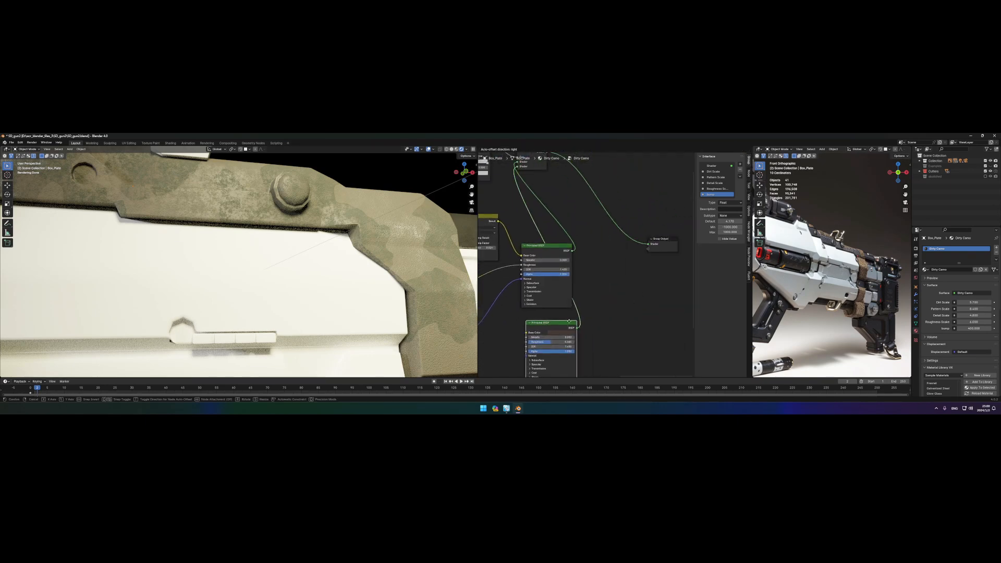
pyautogui.moveTo(565, 326); pyautogui.dragTo(571, 322)
pyautogui.moveTo(570, 322); pyautogui.dragTo(626, 267, button='middle')
pyautogui.click(502, 274)
pyautogui.hotkey('shift', 'd')
pyautogui.click(561, 313)
pyautogui.scroll(2, 578, 299)
pyautogui.moveTo(574, 325); pyautogui.dragTo(587, 300)
# Preview the dirt mask color ramp, connect its color to the duplicated Bump node's Height and preview the resulting normals.
pyautogui.moveTo(556, 288); pyautogui.dragTo(579, 337, button='middle')
pyautogui.scroll(-6, 583, 302)
pyautogui.moveTo(603, 189); pyautogui.dragTo(603, 189)
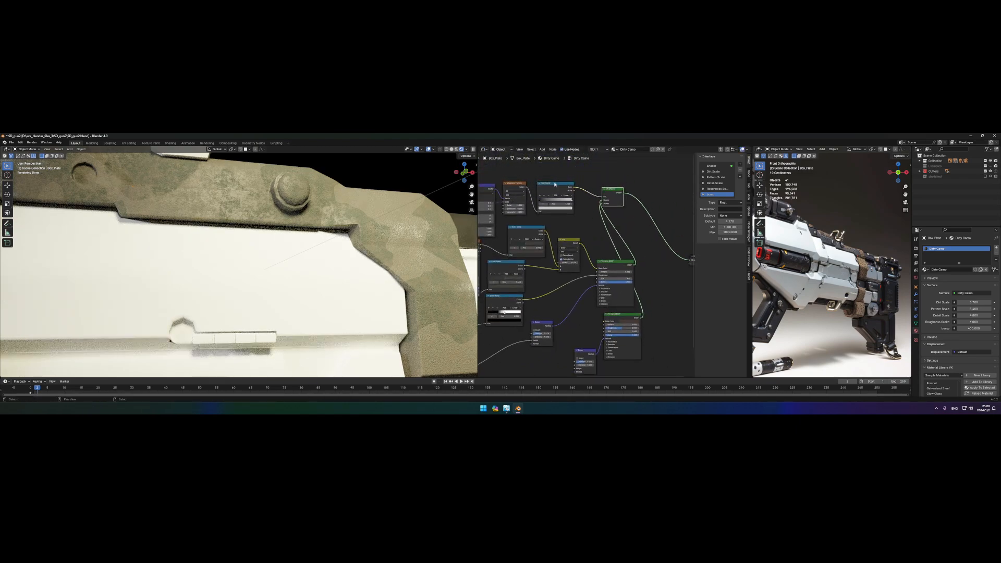
pyautogui.keyDown('ctrl'); pyautogui.keyDown('shift'); pyautogui.click(556, 184); pyautogui.keyUp('shift'); pyautogui.keyUp('ctrl')
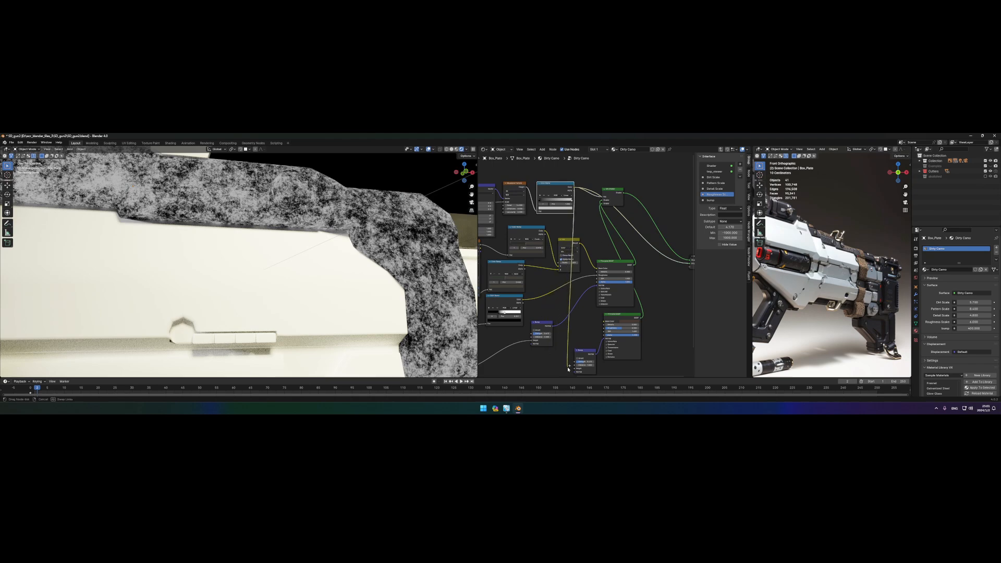
pyautogui.moveTo(567, 369); pyautogui.dragTo(574, 365)
pyautogui.keyDown('ctrl'); pyautogui.keyDown('shift'); pyautogui.click(585, 347); pyautogui.keyUp('shift'); pyautogui.keyUp('ctrl')
pyautogui.moveTo(649, 269); pyautogui.dragTo(619, 278, button='middle')
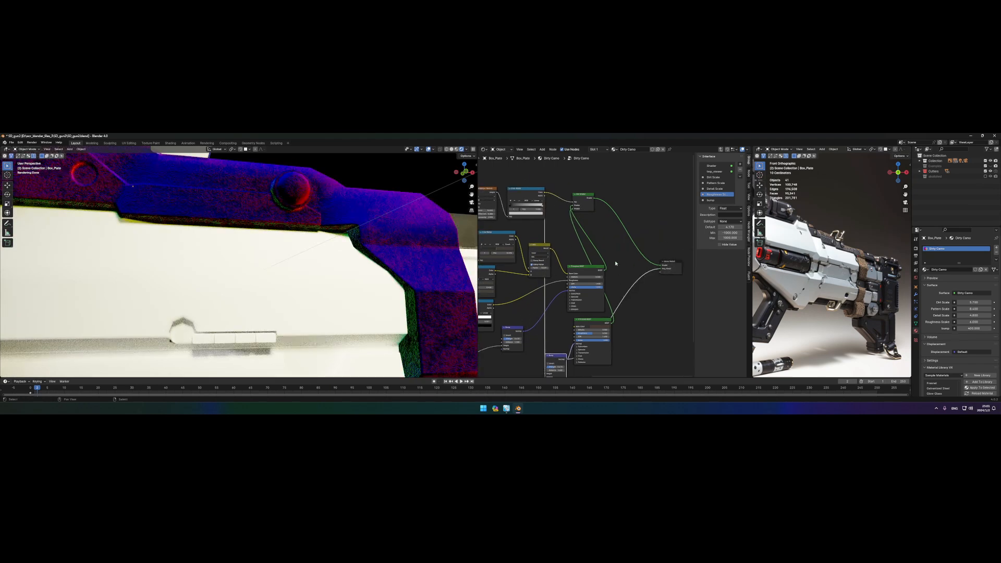
# Leave the Dirty Camo group and inspect the camo plate's inner corner up close.
pyautogui.press('Tab')
pyautogui.keyDown('shift'); pyautogui.moveTo(438, 281); pyautogui.dragTo(365, 240, button='middle'); pyautogui.keyUp('shift')
pyautogui.scroll(4, 365, 240)
pyautogui.moveTo(414, 286); pyautogui.dragTo(415, 270, button='middle')
pyautogui.scroll(2, 415, 270)
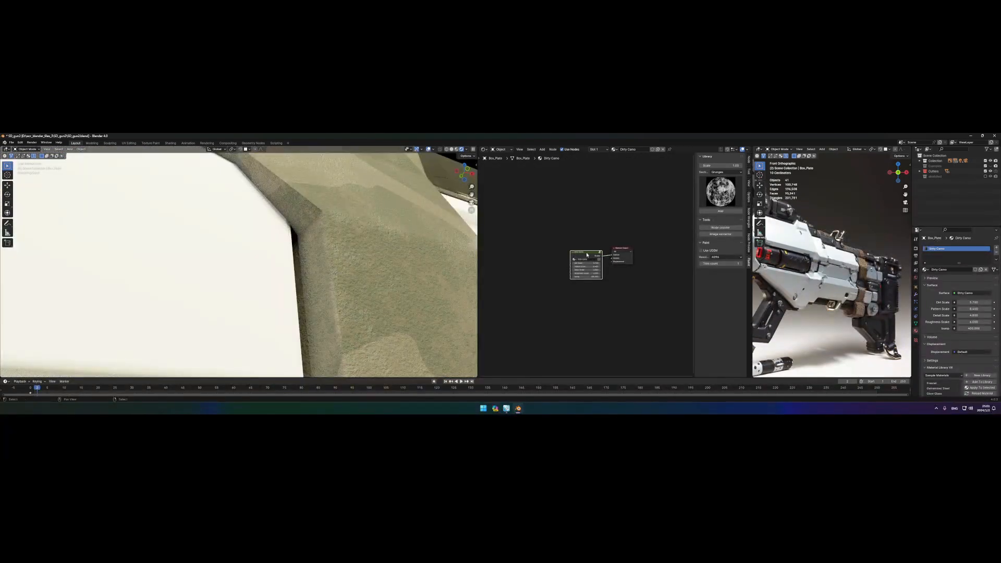
# Compare the dirt shader's Bump node with and without Invert, using material preview in the viewport.
pyautogui.press('Tab')
pyautogui.scroll(3, 560, 336)
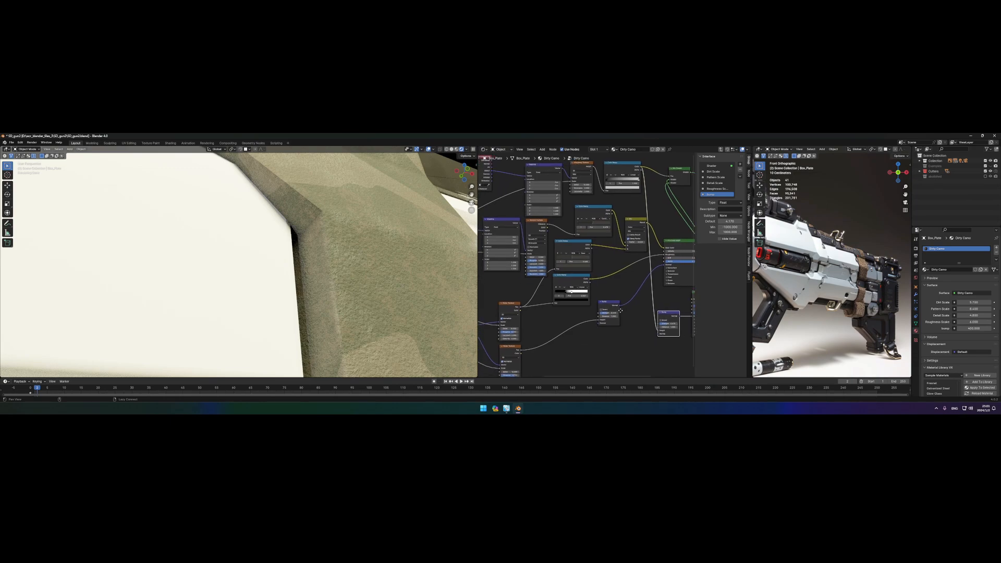
pyautogui.scroll(2, 585, 309)
pyautogui.click(570, 330)
pyautogui.click(396, 310)
pyautogui.click(571, 330)
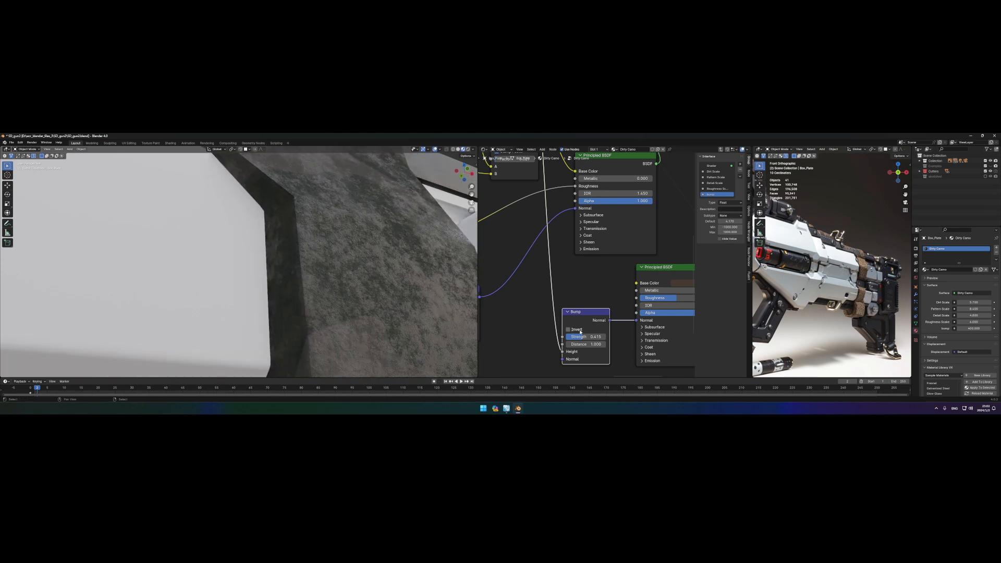
# Set the dirt shader's Bump node Strength to about 0.556, check the gun in rendered view and save the file.
pyautogui.moveTo(582, 338); pyautogui.dragTo(591, 338)
pyautogui.moveTo(418, 310); pyautogui.dragTo(365, 236, button='middle')
pyautogui.press('z')
pyautogui.moveTo(425, 290)
pyautogui.mouseDown(button='middle')
pyautogui.moveTo(401, 313)
pyautogui.moveTo(328, 289)
pyautogui.moveTo(392, 281)
pyautogui.moveTo(333, 271)
pyautogui.mouseUp(button='middle')
pyautogui.hotkey('ctrl', 's')
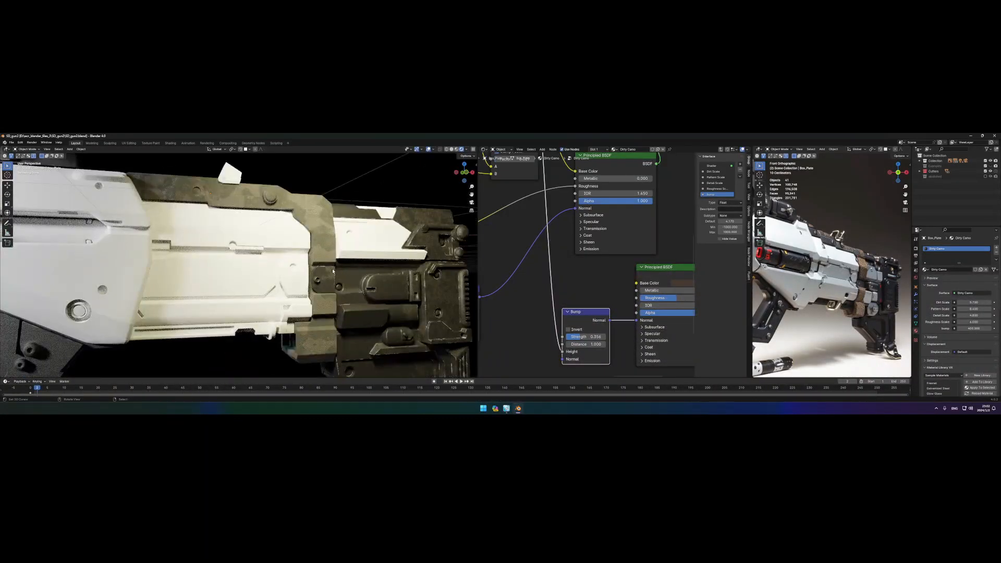
# Leave the Dirty Camo group and add a Diffuse BSDF with a pale green-gray color above the group node.
pyautogui.scroll(-5, 537, 246)
pyautogui.press('Tab')
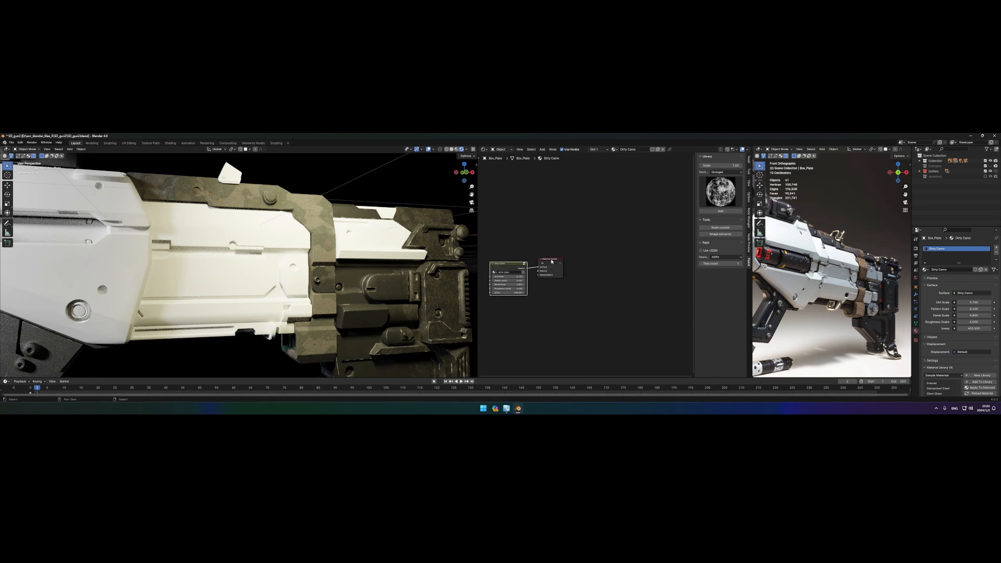
pyautogui.click(563, 260)
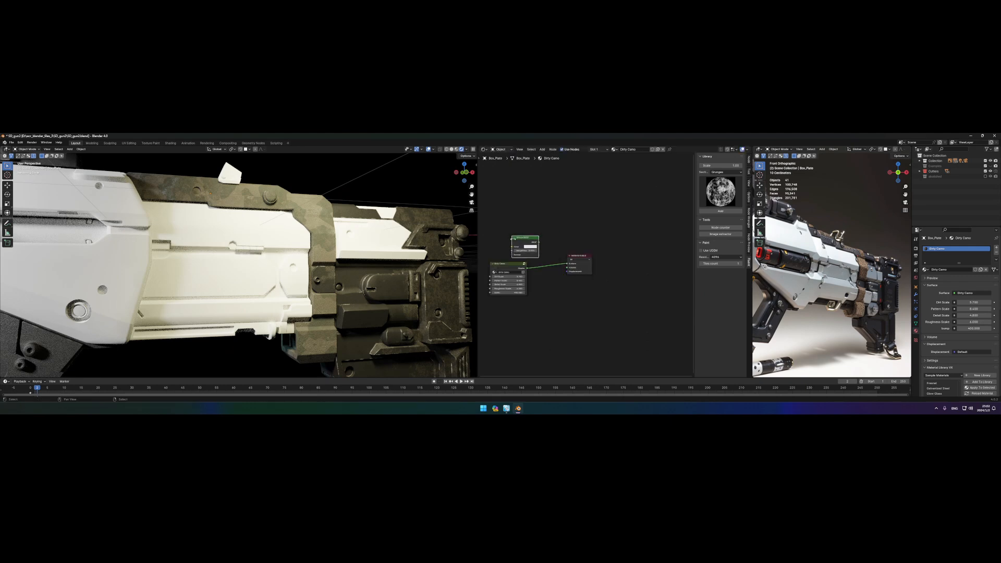
pyautogui.click(579, 285)
pyautogui.click(595, 282)
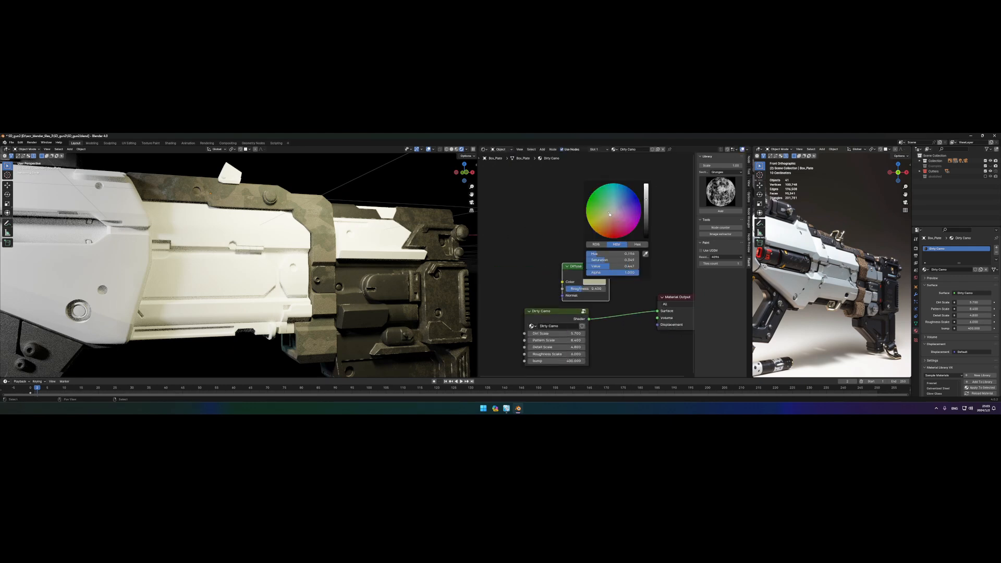
# Add the All edges mask group, preview its mask on the camo plate and set its Distance to 0.010.
pyautogui.click(721, 191)
pyautogui.click(726, 172)
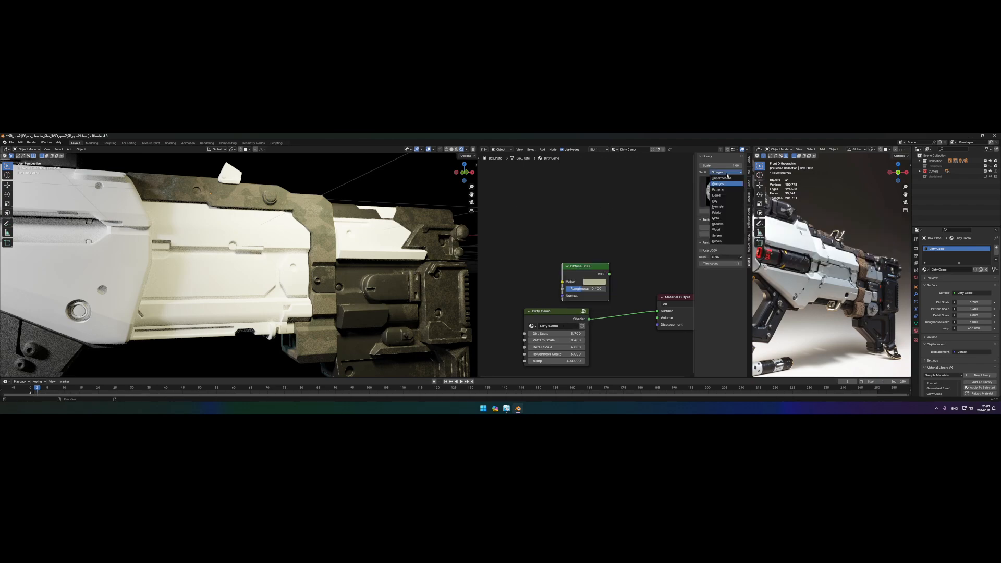
pyautogui.press('f')
pyautogui.click(630, 197)
pyautogui.click(524, 234)
pyautogui.keyDown('ctrl'); pyautogui.keyDown('shift'); pyautogui.click(525, 234); pyautogui.keyUp('shift'); pyautogui.keyUp('ctrl')
pyautogui.moveTo(536, 254); pyautogui.dragTo(580, 250, button='middle')
pyautogui.scroll(4, 581, 250)
pyautogui.write('1')
pyautogui.press('Return')
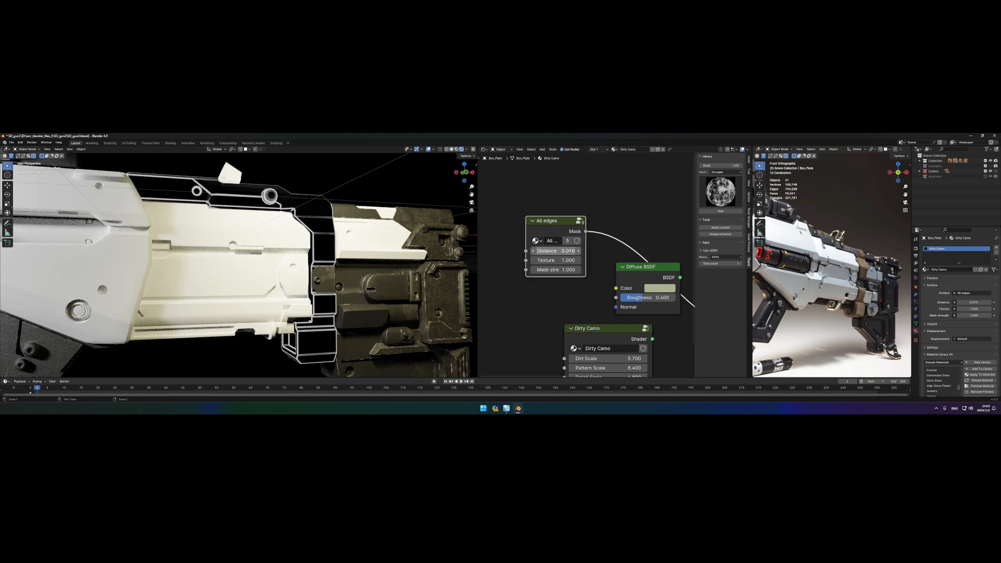
pyautogui.moveTo(478, 246); pyautogui.dragTo(521, 233, button='middle')
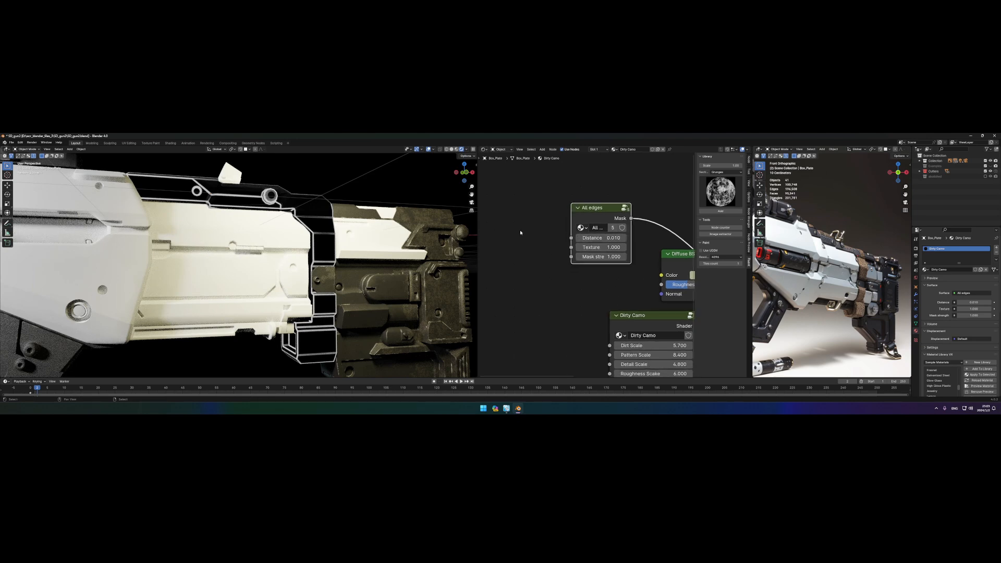
# Add a Noise Texture beside the All edges node, preview it on the camo plate and adjust its settings.
pyautogui.click(547, 290)
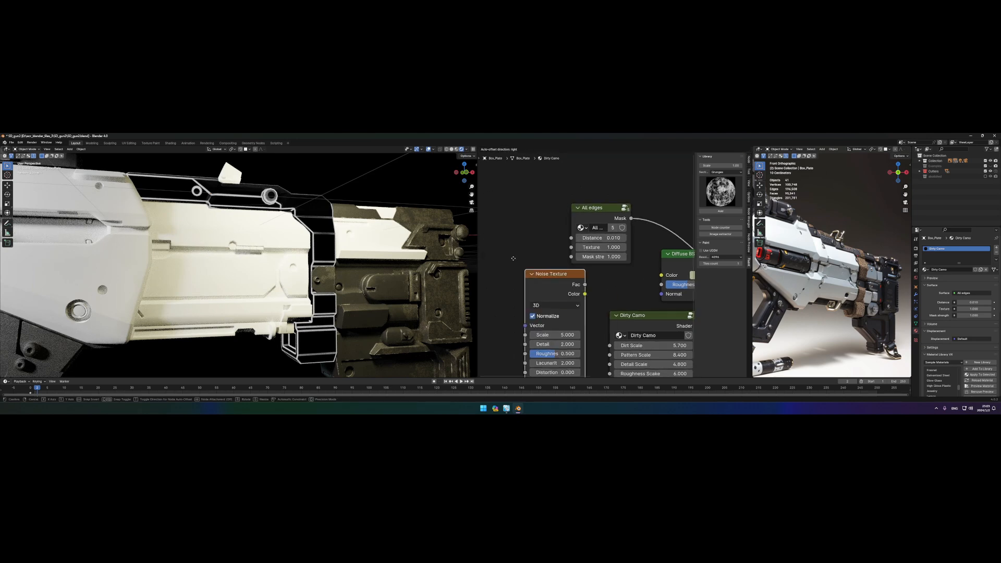
pyautogui.click(519, 233)
pyautogui.keyDown('ctrl'); pyautogui.keyDown('shift'); pyautogui.click(521, 234); pyautogui.keyUp('shift'); pyautogui.keyUp('ctrl')
pyautogui.keyDown('ctrl'); pyautogui.keyDown('shift'); pyautogui.click(534, 238); pyautogui.keyUp('shift'); pyautogui.keyUp('ctrl')
pyautogui.moveTo(528, 295); pyautogui.dragTo(545, 295)
# Add a Color Ramp after the Noise Texture and move its black and white stops close together for hard contrast.
pyautogui.click(595, 266)
pyautogui.click(589, 241)
pyautogui.moveTo(540, 235); pyautogui.dragTo(516, 231)
pyautogui.moveTo(595, 289); pyautogui.dragTo(617, 289)
pyautogui.moveTo(626, 242); pyautogui.dragTo(568, 239)
pyautogui.click(560, 287)
pyautogui.moveTo(626, 286); pyautogui.dragTo(573, 287)
pyautogui.moveTo(582, 286)
pyautogui.mouseDown()
pyautogui.moveTo(603, 286)
pyautogui.moveTo(584, 287)
pyautogui.mouseUp()
# Connect the Color Ramp's color to the All edges Texture input and preview the broken-up edge mask.
pyautogui.scroll(-5, 579, 263)
pyautogui.moveTo(531, 242); pyautogui.dragTo(487, 245)
pyautogui.moveTo(563, 247); pyautogui.dragTo(612, 270)
pyautogui.keyDown('ctrl'); pyautogui.keyDown('shift'); pyautogui.click(625, 251); pyautogui.keyUp('shift'); pyautogui.keyUp('ctrl')
pyautogui.scroll(4, 281, 235)
pyautogui.moveTo(282, 238); pyautogui.dragTo(320, 252, button='middle')
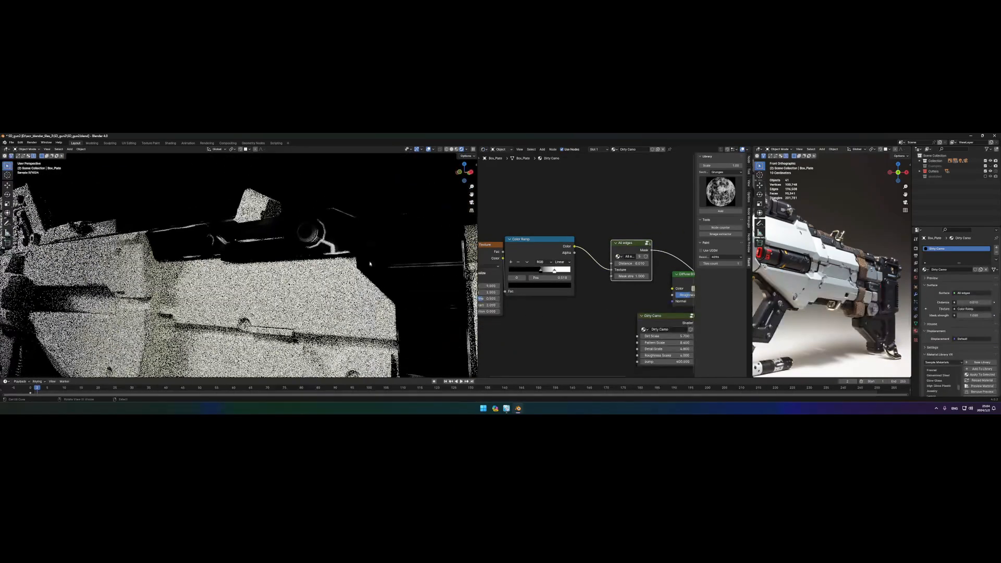
# Combine Dirty Camo and the Diffuse BSDF in a Mix Shader driven by the All edges mask, output it and save.
pyautogui.moveTo(540, 240); pyautogui.dragTo(556, 241)
pyautogui.moveTo(654, 298); pyautogui.dragTo(546, 271, button='middle')
pyautogui.moveTo(552, 290); pyautogui.dragTo(532, 319)
pyautogui.moveTo(589, 248); pyautogui.dragTo(588, 283)
pyautogui.click(599, 321)
pyautogui.click(606, 272)
pyautogui.moveTo(568, 326); pyautogui.dragTo(587, 290)
pyautogui.scroll(7, 316, 241)
pyautogui.moveTo(545, 318); pyautogui.dragTo(538, 329)
pyautogui.moveTo(541, 281); pyautogui.dragTo(540, 273)
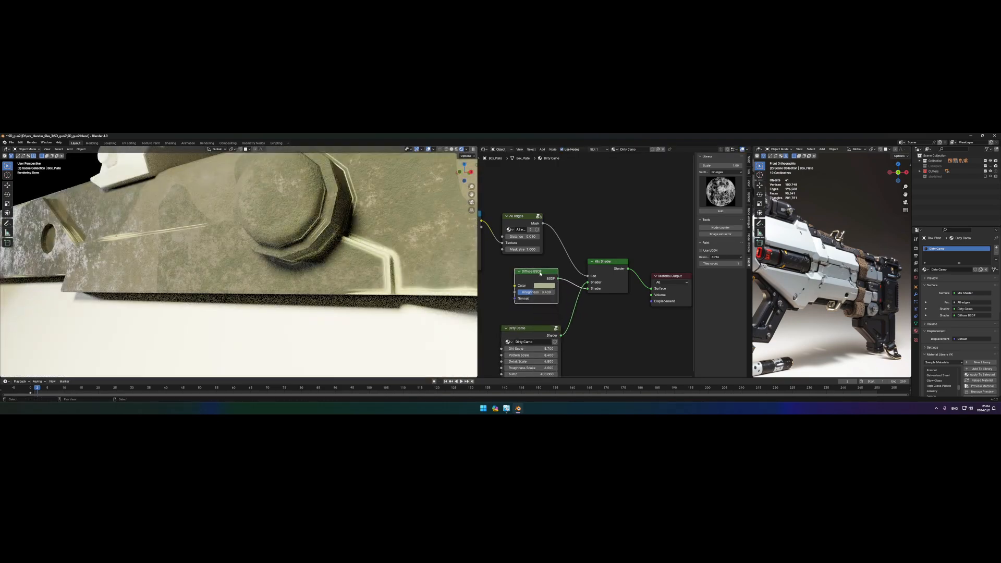
pyautogui.hotkey('ctrl', 's')
pyautogui.moveTo(326, 254)
pyautogui.mouseDown(button='middle')
pyautogui.moveTo(315, 274)
pyautogui.moveTo(327, 255)
pyautogui.mouseUp(button='middle')
pyautogui.scroll(-7, 315, 273)
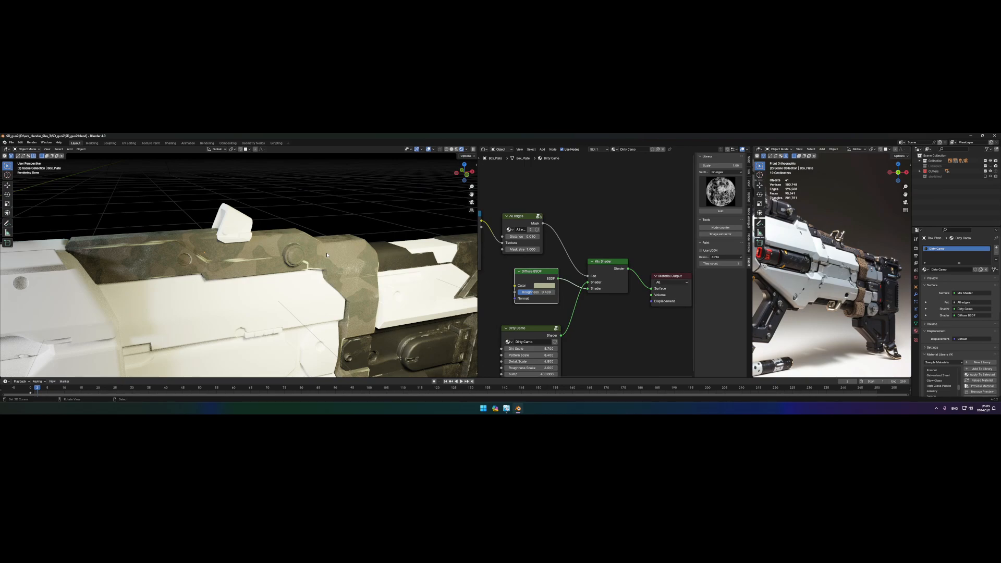
# Try darkening the Diffuse BSDF's edge color to a Value of about 0.005.
pyautogui.scroll(3, 527, 278)
pyautogui.moveTo(526, 278); pyautogui.dragTo(537, 251, button='middle')
pyautogui.click(559, 259)
pyautogui.moveTo(620, 168); pyautogui.dragTo(619, 195)
pyautogui.moveTo(333, 254); pyautogui.dragTo(316, 262, button='middle')
pyautogui.scroll(6, 317, 262)
pyautogui.click(559, 259)
pyautogui.moveTo(619, 195); pyautogui.dragTo(620, 206)
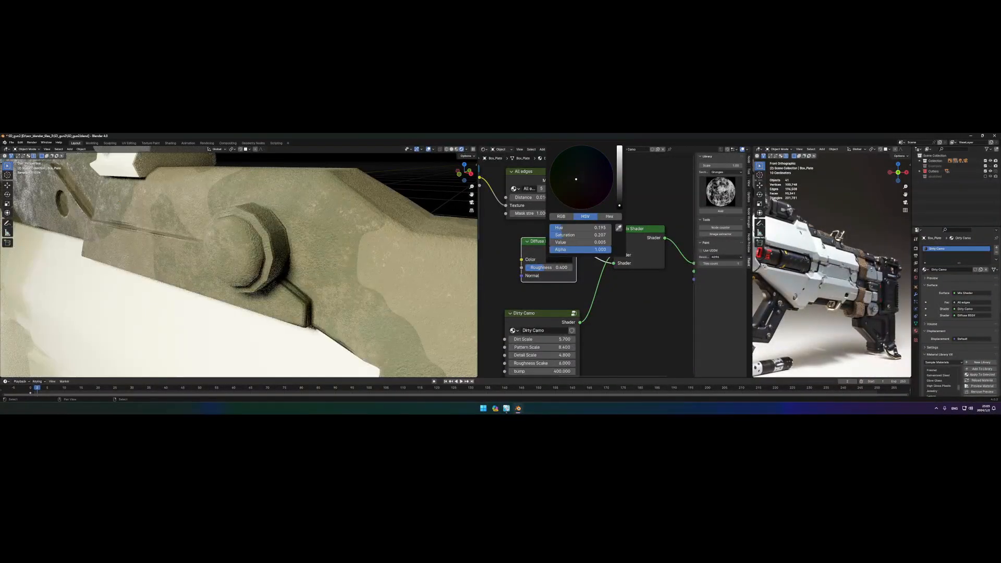
pyautogui.scroll(-5, 317, 262)
# Brighten the Diffuse BSDF's edge color to a pale green-gray and save the file.
pyautogui.moveTo(317, 262); pyautogui.dragTo(324, 256, button='middle')
pyautogui.click(559, 259)
pyautogui.moveTo(620, 206); pyautogui.dragTo(619, 168)
pyautogui.moveTo(282, 224); pyautogui.dragTo(203, 229, button='middle')
pyautogui.hotkey('ctrl', 's')
# Open the Dirty Camo group and preview its lower black-and-white Color Ramp on the camo plate.
pyautogui.scroll(-4, 257, 215)
pyautogui.scroll(3, 258, 233)
pyautogui.moveTo(344, 261); pyautogui.dragTo(278, 265, button='middle')
pyautogui.keyDown('alt'); pyautogui.moveTo(278, 265); pyautogui.dragTo(294, 257); pyautogui.keyUp('alt')
pyautogui.scroll(-5, 582, 271)
pyautogui.click(549, 307)
pyautogui.press('Tab')
pyautogui.keyDown('alt'); pyautogui.moveTo(548, 309); pyautogui.dragTo(591, 284); pyautogui.keyUp('alt')
pyautogui.scroll(5, 533, 285)
pyautogui.moveTo(533, 285); pyautogui.dragTo(585, 257, button='middle')
pyautogui.keyDown('ctrl'); pyautogui.keyDown('shift'); pyautogui.click(558, 272); pyautogui.keyUp('shift'); pyautogui.keyUp('ctrl')
pyautogui.scroll(8, 586, 258)
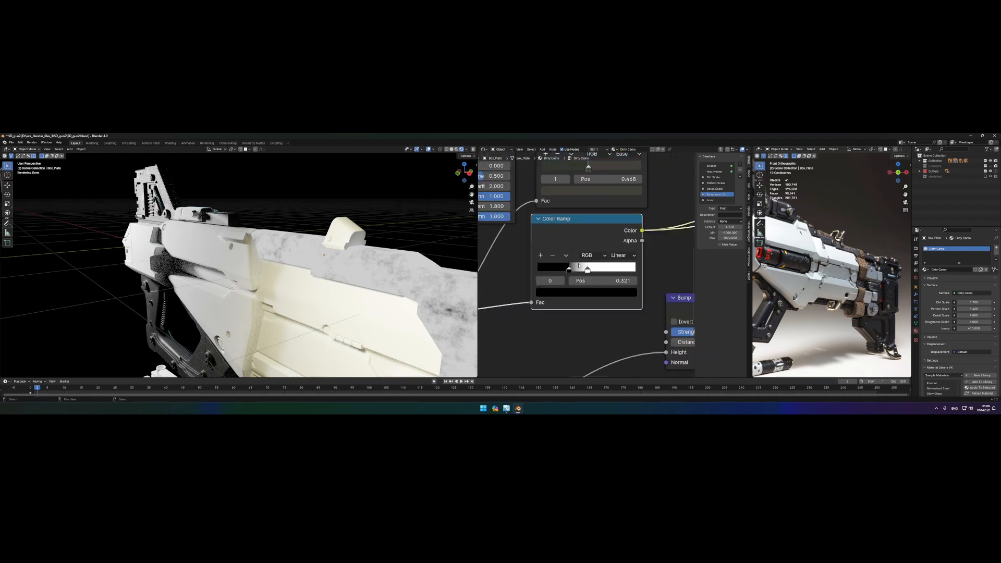
# Switch the previewed Color Ramp to B-Spline interpolation and move its black stop to 0.184.
pyautogui.click(636, 254)
pyautogui.click(638, 308)
pyautogui.moveTo(565, 273); pyautogui.dragTo(550, 273)
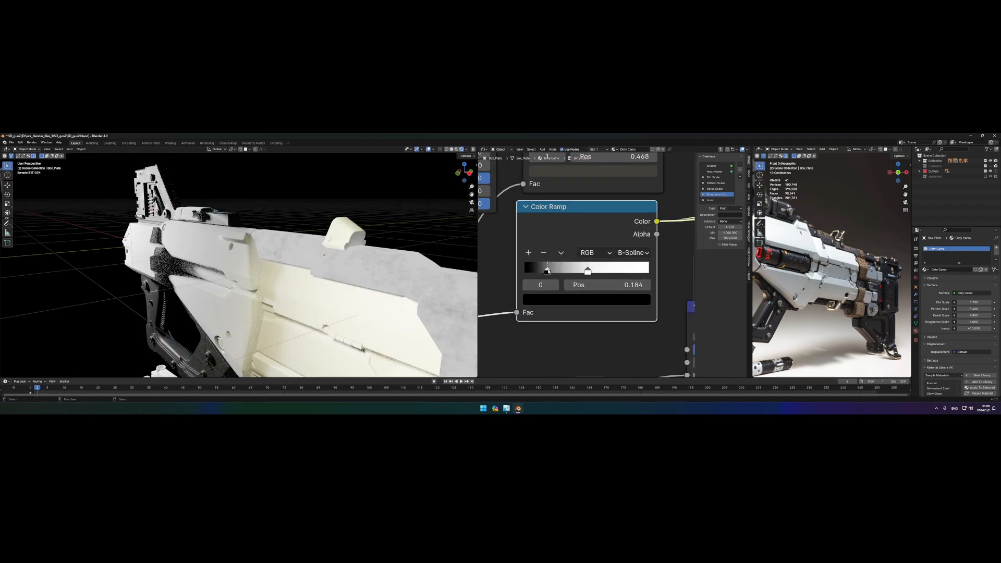
# Leave the Dirty Camo group and reconnect the Mix Shader to the Material Output's Surface.
pyautogui.scroll(-5, 563, 271)
pyautogui.moveTo(647, 255); pyautogui.dragTo(593, 261, button='middle')
pyautogui.press('Tab')
pyautogui.moveTo(647, 243); pyautogui.dragTo(556, 240, button='middle')
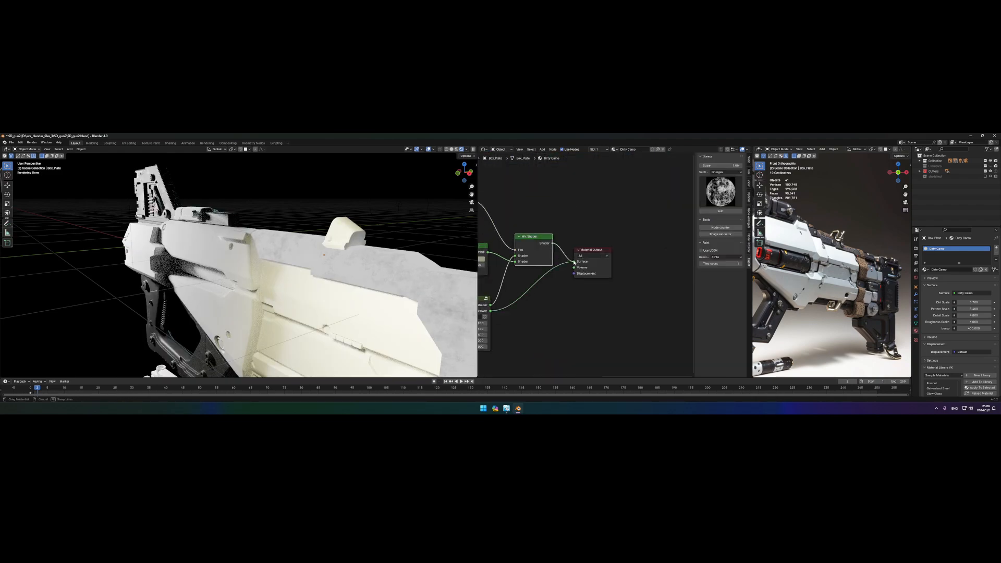
pyautogui.moveTo(573, 262); pyautogui.dragTo(574, 262)
# Assign the metal_scratch material to the small bracket on top of the gun.
pyautogui.click(358, 239)
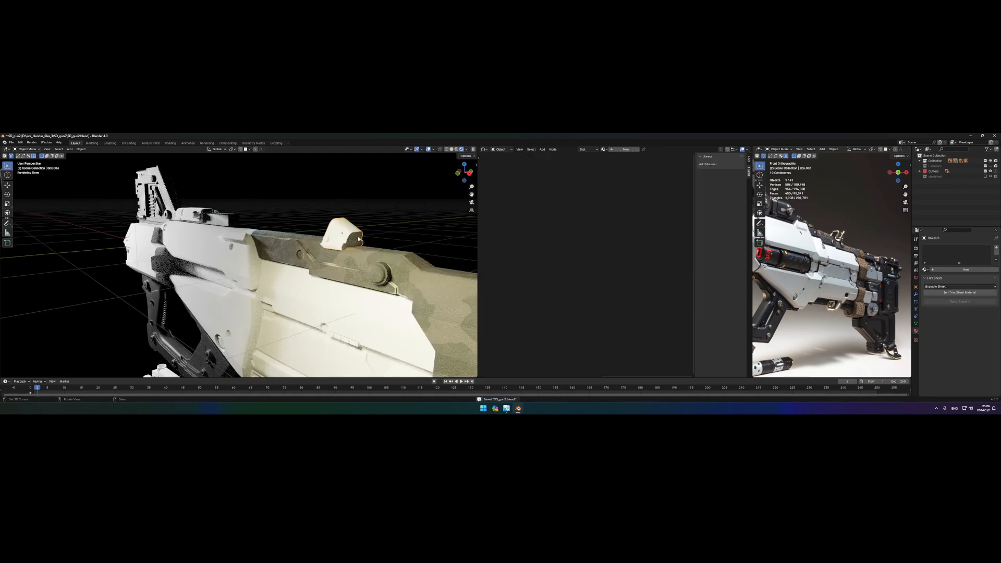
pyautogui.click(941, 287)
pyautogui.moveTo(370, 228); pyautogui.dragTo(249, 286, button='middle')
pyautogui.keyDown('alt'); pyautogui.moveTo(249, 286); pyautogui.dragTo(304, 284); pyautogui.keyUp('alt')
pyautogui.moveTo(304, 283)
pyautogui.mouseDown(button='middle')
pyautogui.moveTo(335, 281)
pyautogui.moveTo(287, 285)
pyautogui.mouseUp(button='middle')
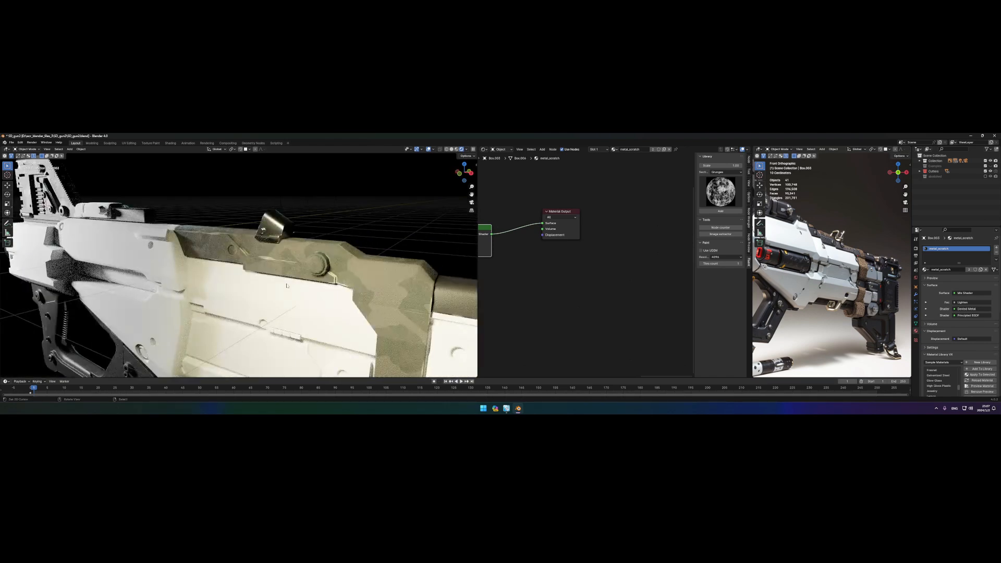
# Select the camo plate and add a Bump node linking the Color Ramp's color to the Diffuse BSDF's Normal.
pyautogui.click(289, 278)
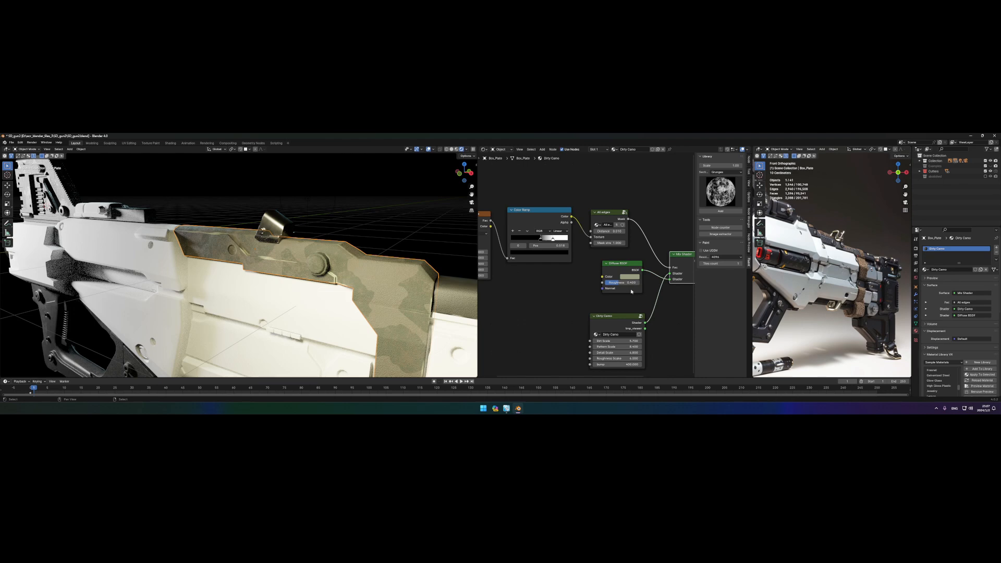
pyautogui.moveTo(621, 282); pyautogui.dragTo(695, 281, button='middle')
pyautogui.moveTo(548, 213); pyautogui.dragTo(496, 215)
pyautogui.moveTo(626, 210); pyautogui.dragTo(569, 218)
pyautogui.moveTo(618, 272); pyautogui.dragTo(556, 247, button='middle')
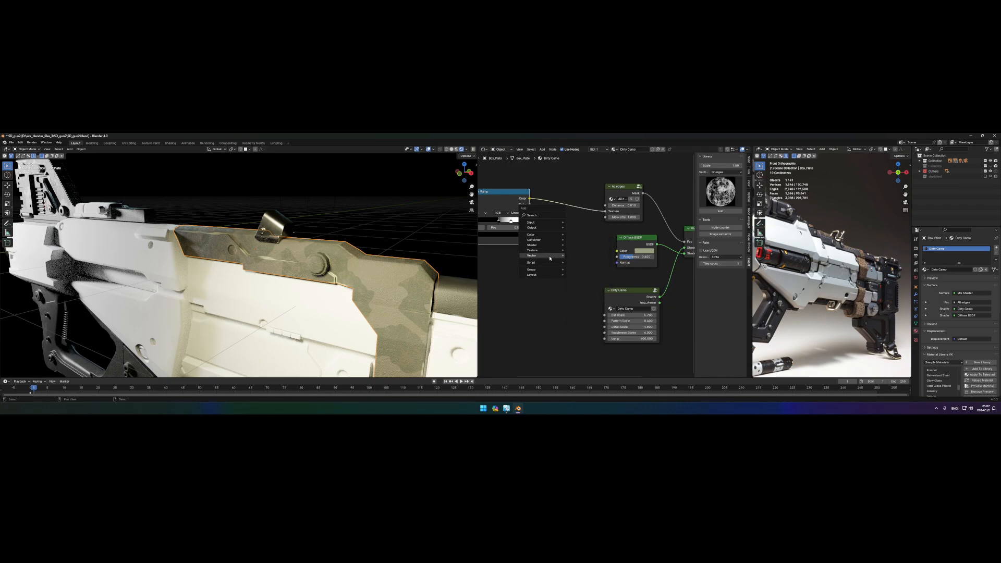
pyautogui.moveTo(550, 273); pyautogui.dragTo(551, 268)
pyautogui.scroll(3, 587, 265)
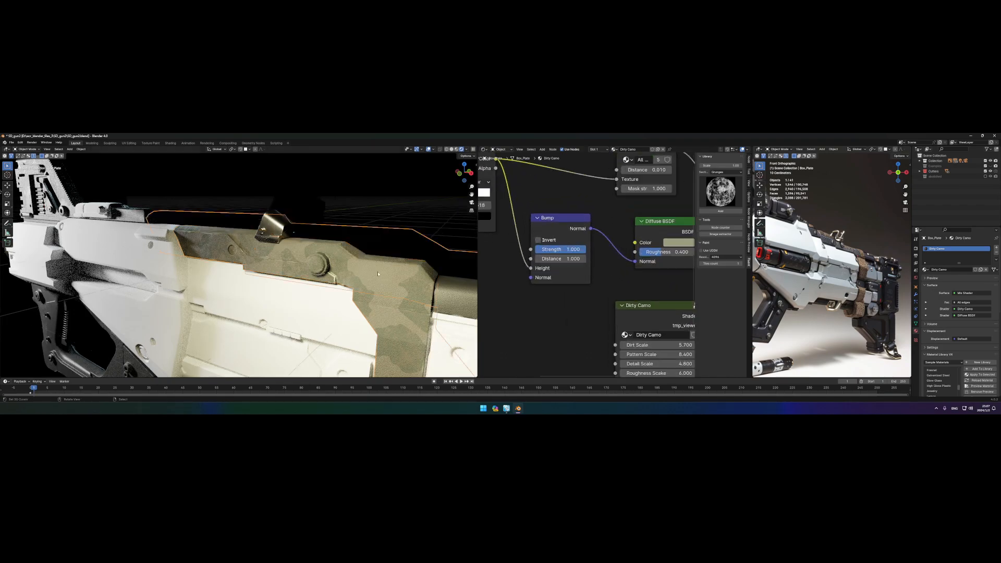
# Invert the new edge Bump node, set its Strength to about 0.125 while checking the plate up close, and save.
pyautogui.scroll(5, 458, 287)
pyautogui.click(538, 240)
pyautogui.moveTo(573, 250); pyautogui.dragTo(539, 249)
pyautogui.click(337, 305)
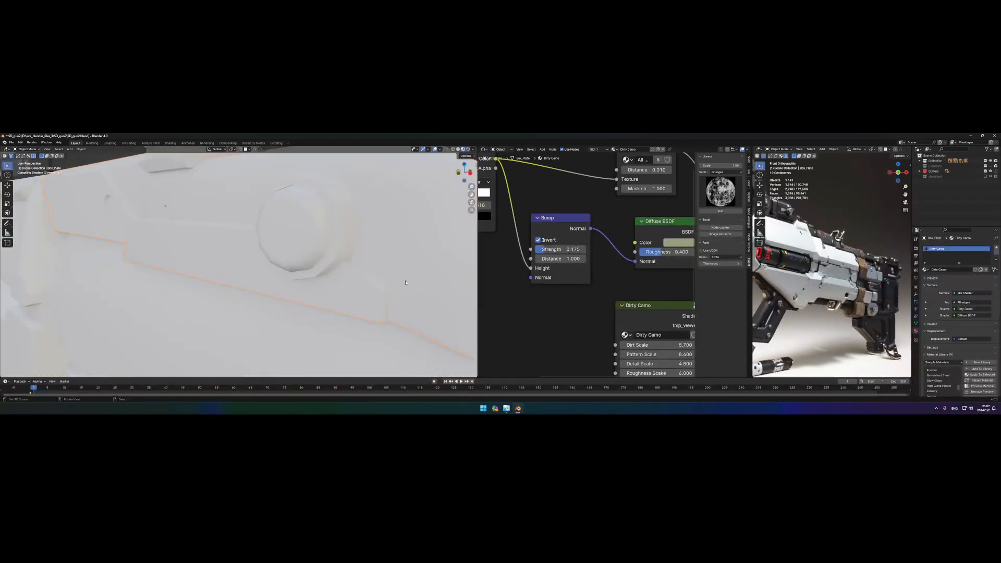
pyautogui.press('z')
pyautogui.click(406, 253)
pyautogui.moveTo(563, 249)
pyautogui.mouseDown()
pyautogui.moveTo(535, 250)
pyautogui.moveTo(558, 250)
pyautogui.moveTo(545, 250)
pyautogui.mouseUp()
pyautogui.click(539, 239)
pyautogui.keyDown('shift'); pyautogui.moveTo(450, 308); pyautogui.dragTo(347, 278, button='middle'); pyautogui.keyUp('shift')
pyautogui.hotkey('ctrl', 's')
# Assign an existing material to the small part beside the camo plate and save the file.
pyautogui.scroll(2, 367, 285)
pyautogui.click(418, 270)
pyautogui.click(940, 287)
pyautogui.hotkey('ctrl', 's')
pyautogui.hotkey('alt', 'a')
# Inspect the camo plate and neighboring white panels in different viewport shading modes, and save the file.
pyautogui.click(328, 279)
pyautogui.keyDown('shift'); pyautogui.moveTo(261, 262); pyautogui.dragTo(301, 263, button='middle'); pyautogui.keyUp('shift')
pyautogui.press('z')
pyautogui.press('z')
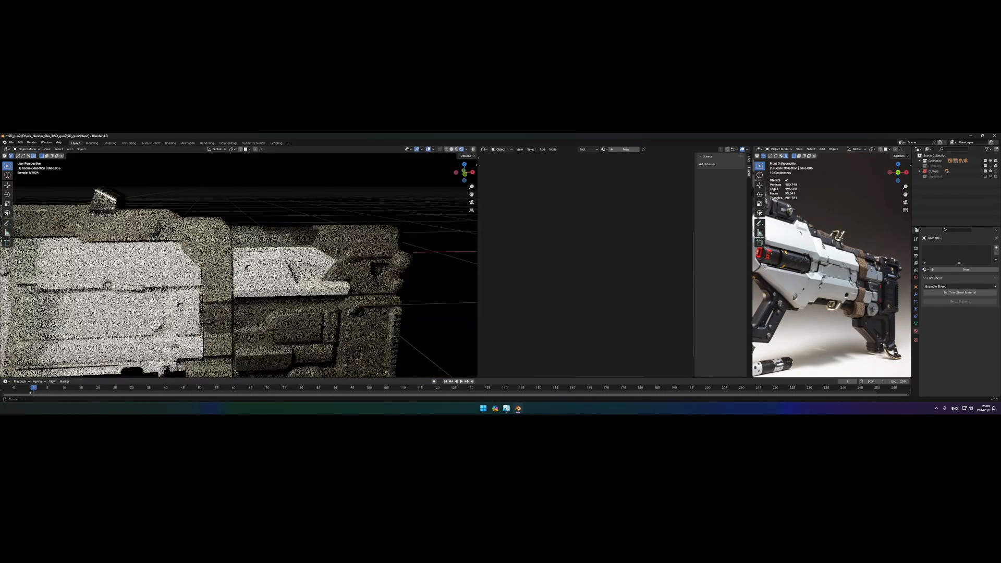
pyautogui.click(200, 256)
pyautogui.keyDown('shift'); pyautogui.moveTo(175, 263); pyautogui.dragTo(301, 262, button='middle'); pyautogui.keyUp('shift')
pyautogui.hotkey('ctrl', 's')
pyautogui.hotkey('alt', 'a')
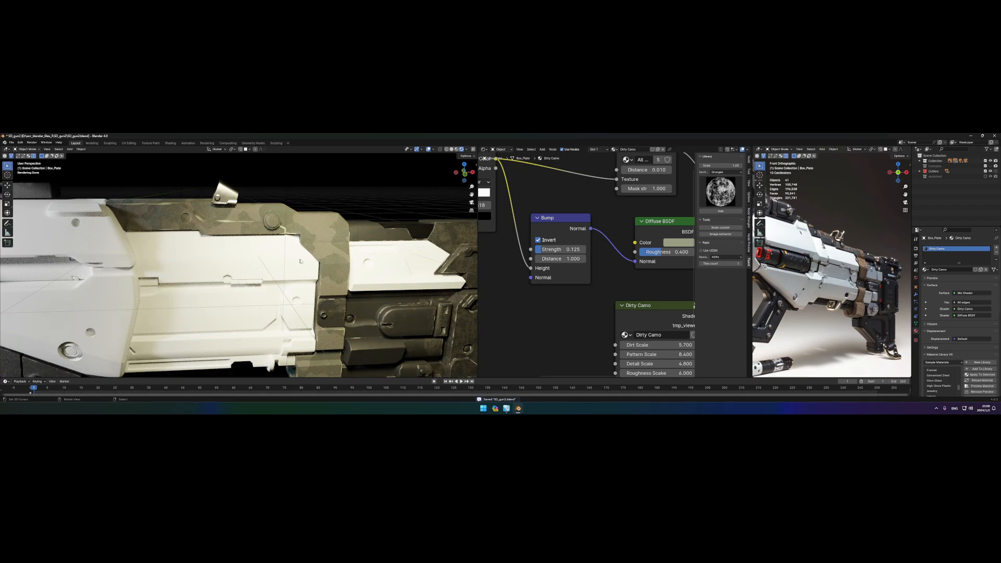
# Assign the Basic Plastic material to the narrow rail along the underside of the gun's body.
pyautogui.keyDown('shift'); pyautogui.moveTo(296, 320); pyautogui.dragTo(369, 240, button='middle'); pyautogui.keyUp('shift')
pyautogui.click(313, 306)
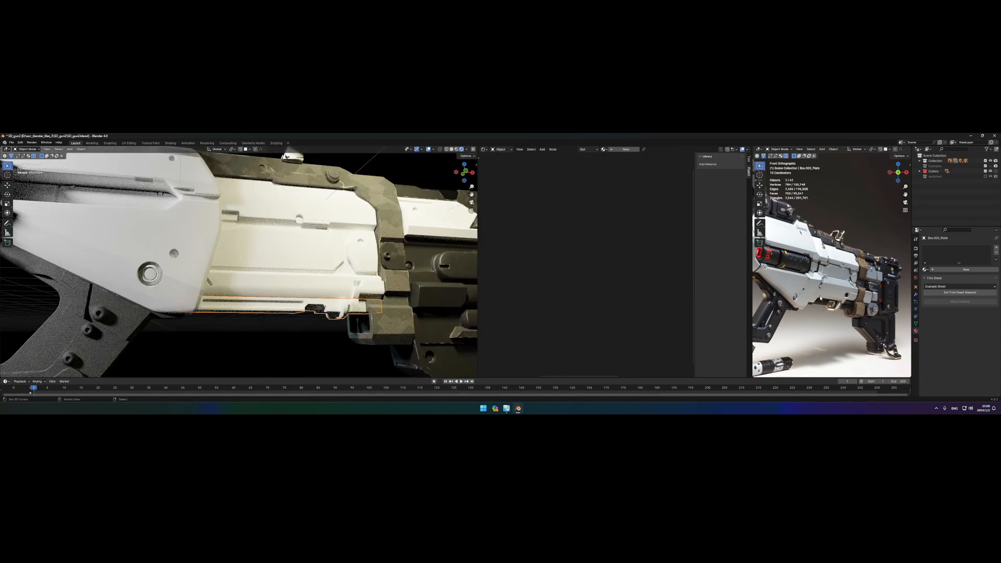
pyautogui.click(939, 277)
pyautogui.hotkey('alt', 'a')
pyautogui.moveTo(334, 272); pyautogui.dragTo(321, 277, button='middle')
pyautogui.scroll(4, 320, 277)
pyautogui.scroll(-4, 320, 277)
pyautogui.scroll(-4, 321, 277)
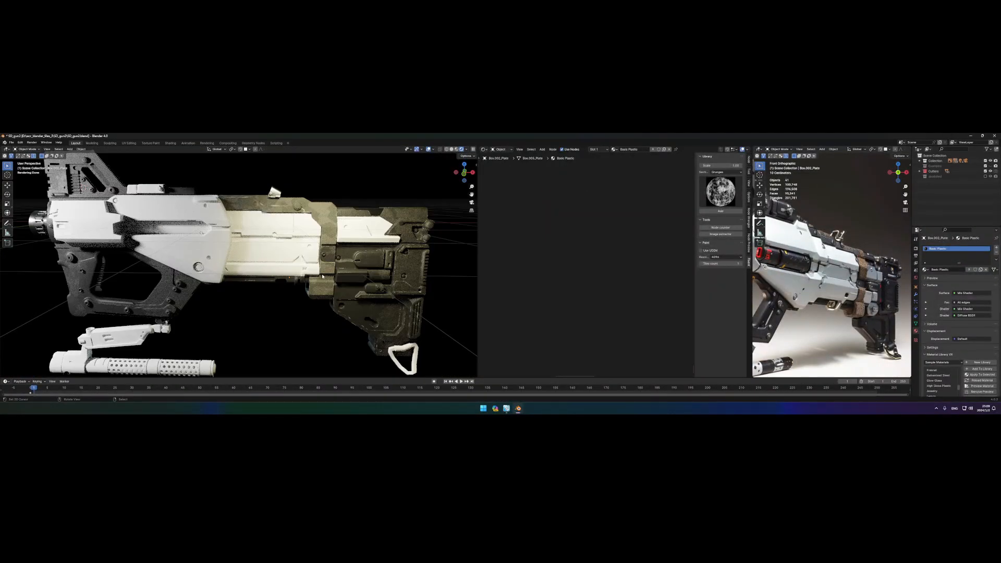
# Frame the detached tube attachment in the viewport and reference, and assign an existing material to its upper bracket.
pyautogui.keyDown('shift'); pyautogui.moveTo(322, 277); pyautogui.dragTo(357, 275, button='middle'); pyautogui.keyUp('shift')
pyautogui.keyDown('shift'); pyautogui.moveTo(798, 292); pyautogui.dragTo(877, 250, button='middle'); pyautogui.keyUp('shift')
pyautogui.keyDown('shift'); pyautogui.moveTo(237, 317); pyautogui.dragTo(320, 280, button='middle'); pyautogui.keyUp('shift')
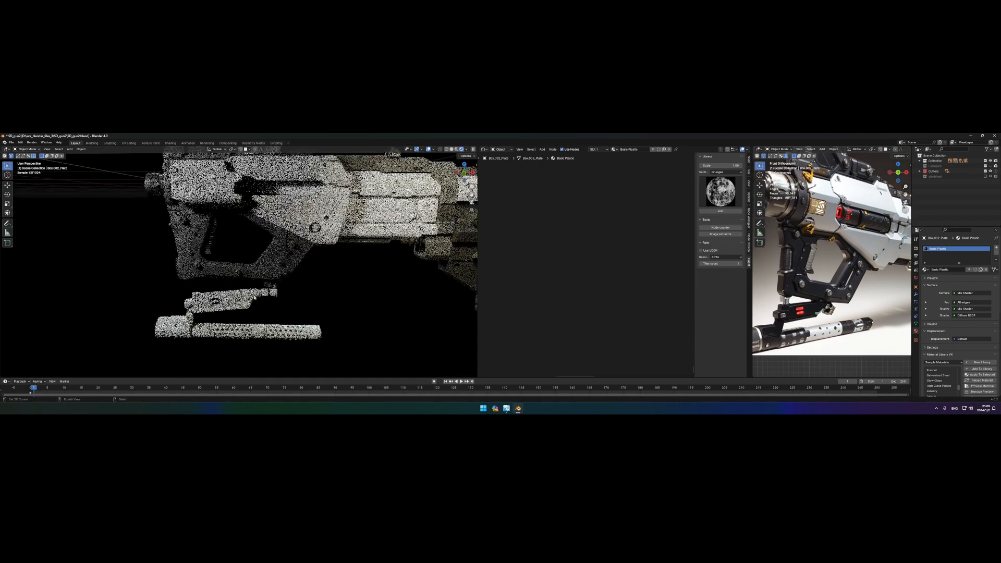
pyautogui.click(243, 301)
pyautogui.click(926, 270)
pyautogui.click(940, 284)
# Assign an existing material to the next part of the tube attachment's mount and compare it with the reference image.
pyautogui.moveTo(220, 313); pyautogui.dragTo(319, 294, button='middle')
pyautogui.scroll(3, 320, 294)
pyautogui.click(321, 295)
pyautogui.click(925, 270)
pyautogui.click(941, 283)
pyautogui.keyDown('shift'); pyautogui.moveTo(813, 318); pyautogui.dragTo(844, 307, button='middle'); pyautogui.keyUp('shift')
# Assign existing materials to the next two parts along the tube attachment.
pyautogui.rightClick(299, 301)
pyautogui.click(926, 270)
pyautogui.click(942, 296)
pyautogui.keyDown('shift'); pyautogui.moveTo(400, 267); pyautogui.dragTo(331, 271, button='middle'); pyautogui.keyUp('shift')
pyautogui.rightClick(368, 285)
pyautogui.click(926, 270)
pyautogui.click(948, 289)
# Assign the metal_scratch material to the tube attachment's end cap and remaining ring, save the file and review the gun.
pyautogui.rightClick(436, 279)
pyautogui.click(926, 270)
pyautogui.click(950, 288)
pyautogui.rightClick(272, 301)
pyautogui.click(926, 270)
pyautogui.click(950, 289)
pyautogui.hotkey('alt', 'a')
pyautogui.hotkey('ctrl', 's')
pyautogui.keyDown('shift'); pyautogui.moveTo(363, 273); pyautogui.dragTo(287, 268, button='middle'); pyautogui.keyUp('shift')
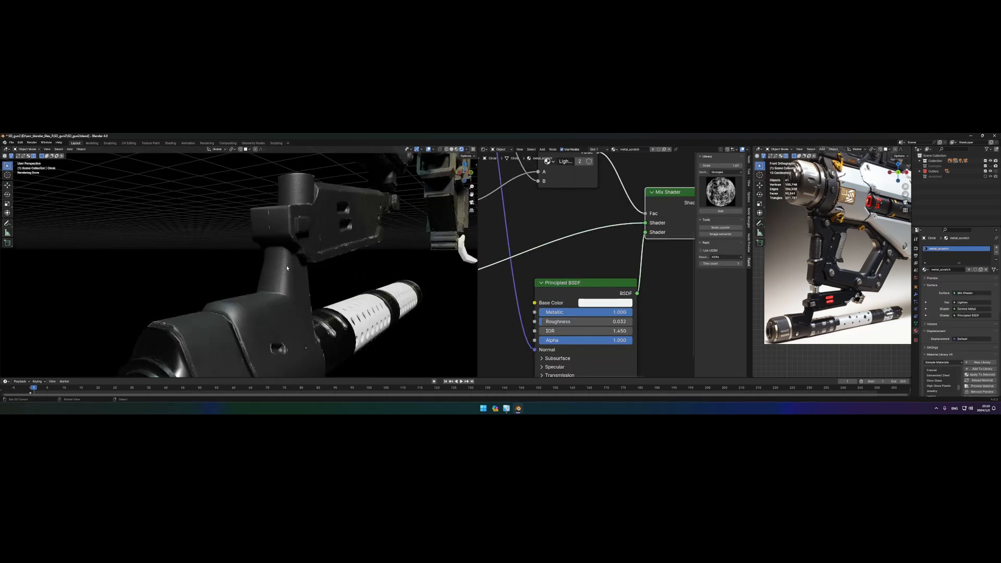
pyautogui.scroll(-4, 287, 268)
pyautogui.moveTo(286, 268); pyautogui.dragTo(354, 264, button='middle')
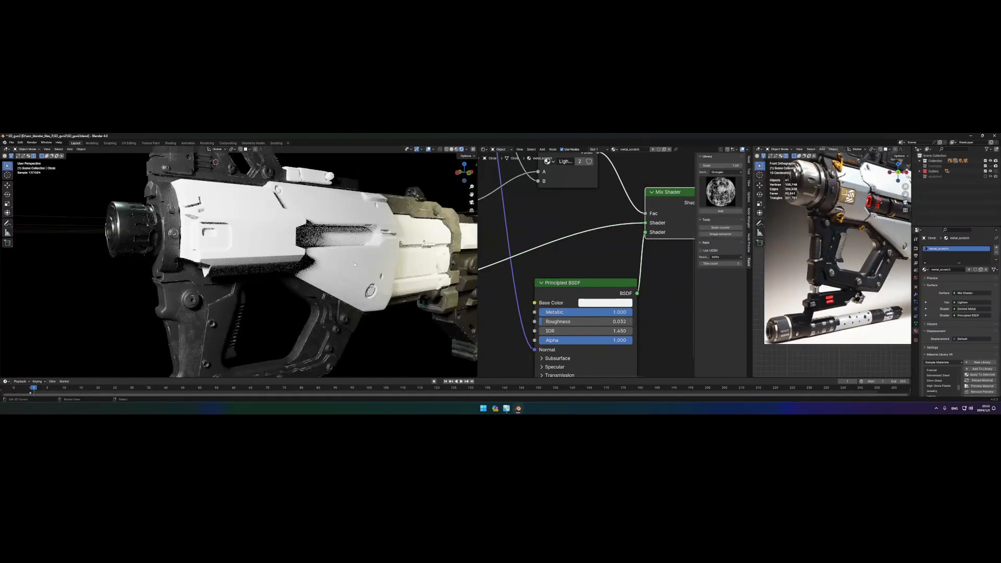